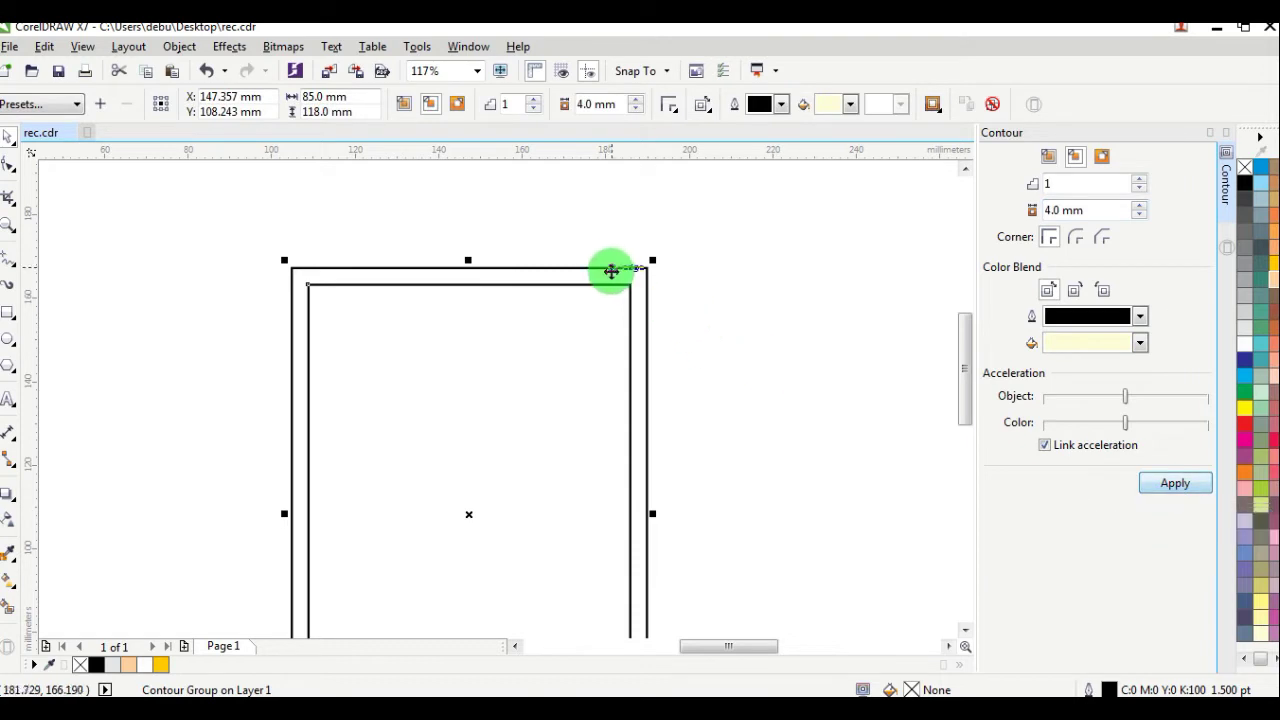
Break the 4 mm contour group apart into separate rectangles and test-move the inner rectangle, undoing the move.
right_click(609, 268)
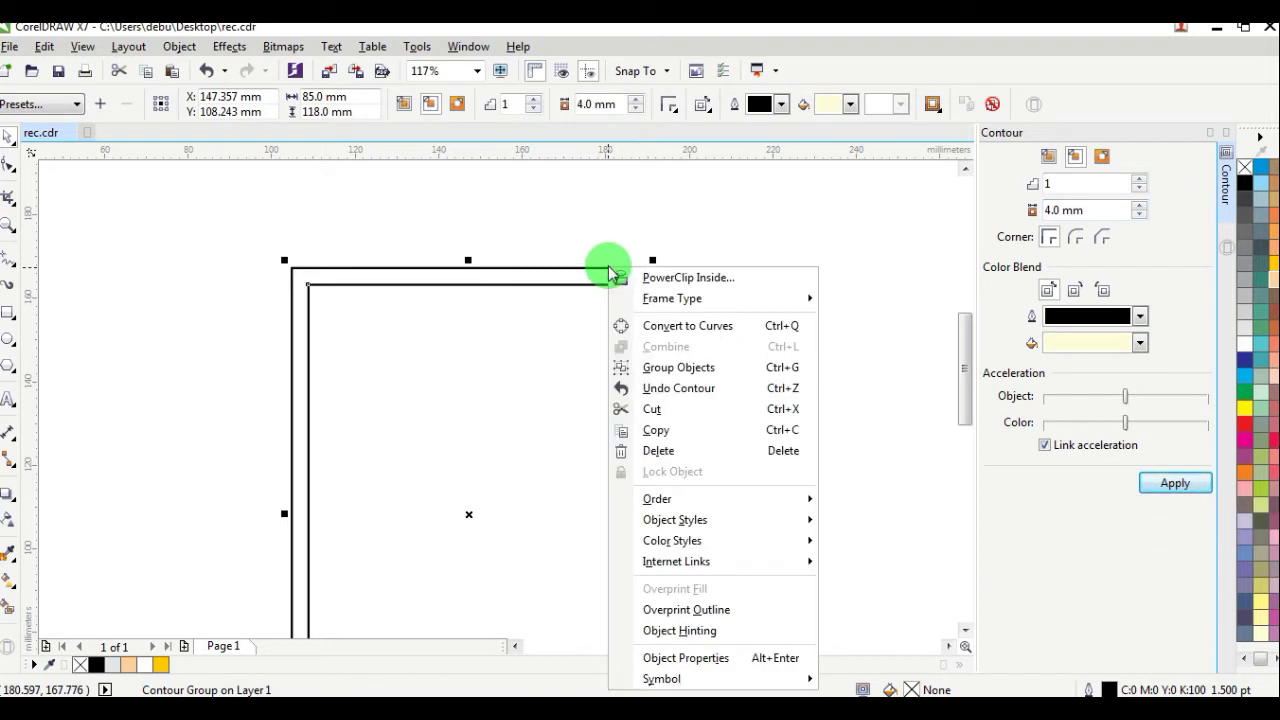
click(594, 258)
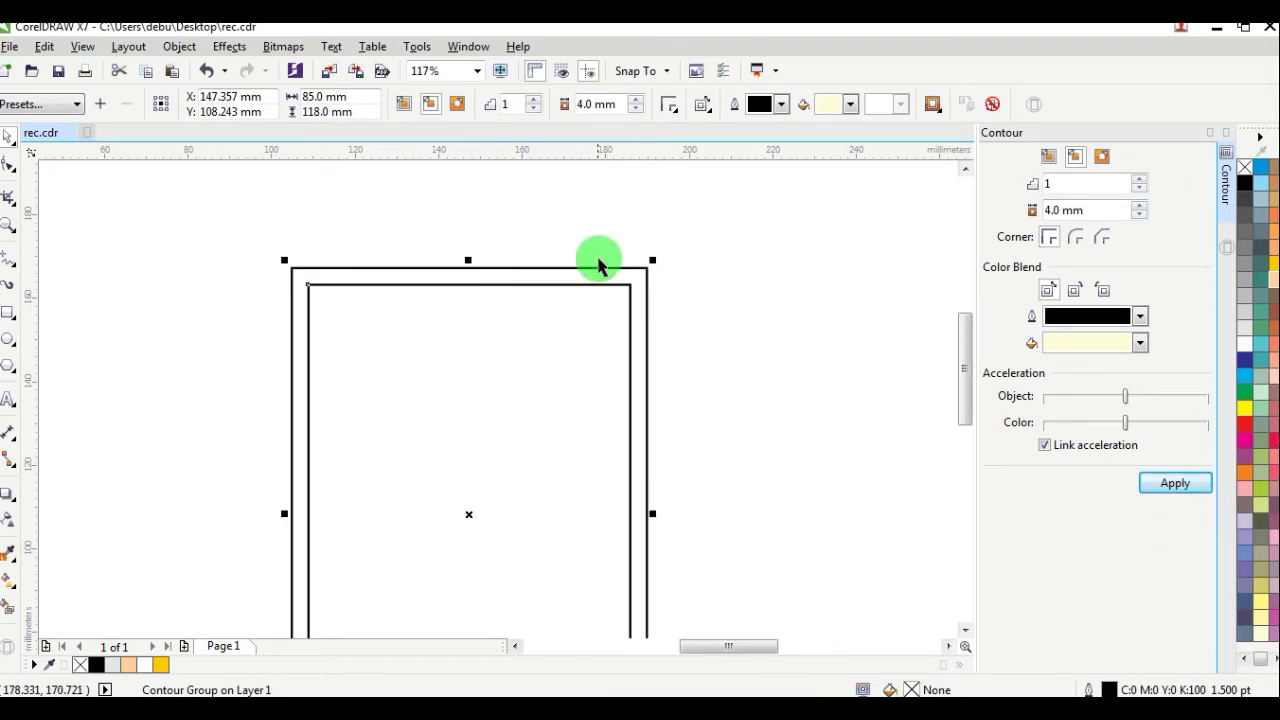
click(634, 286)
click(623, 286)
right_click(624, 291)
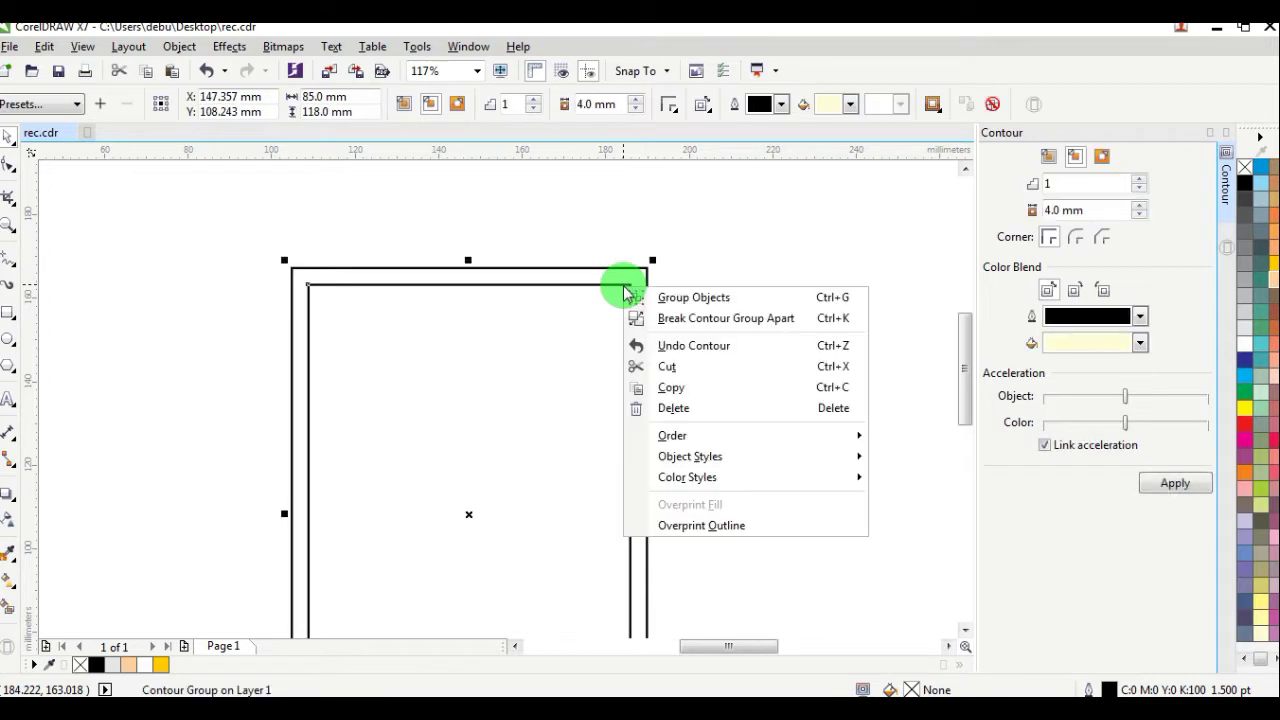
click(784, 320)
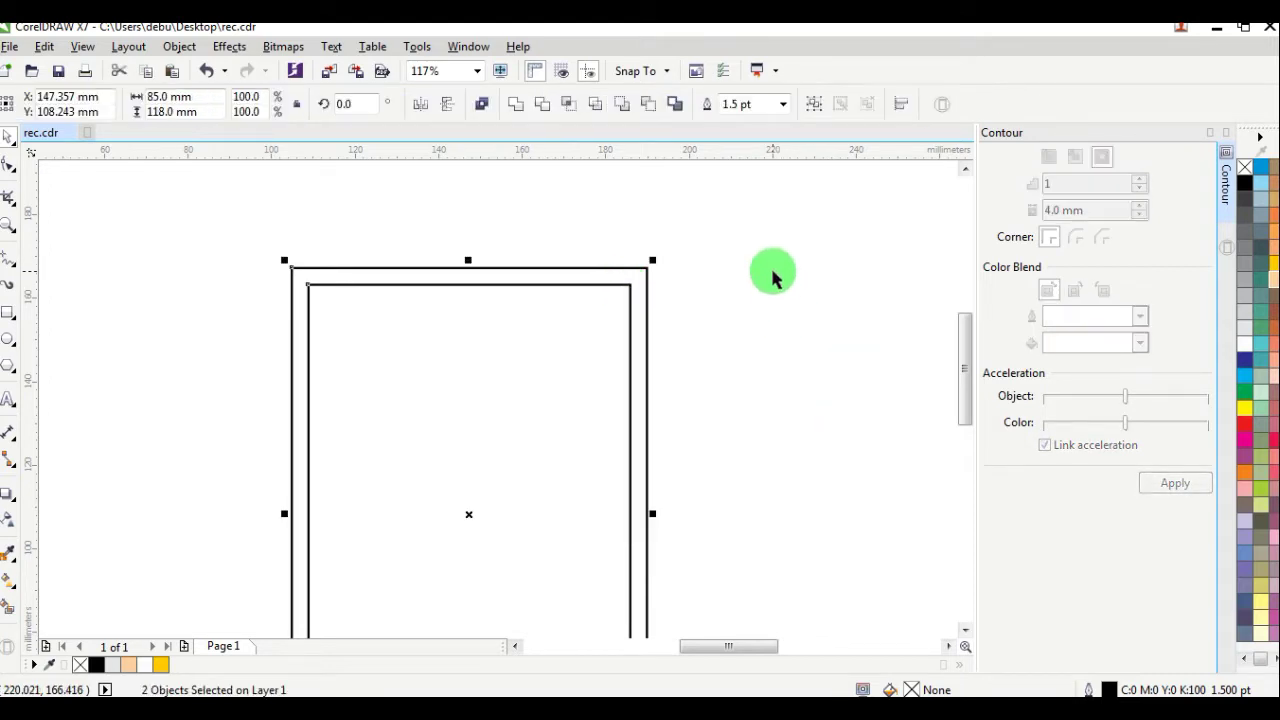
click(771, 277)
drag(631, 291, 761, 288)
key(ctrl+z)
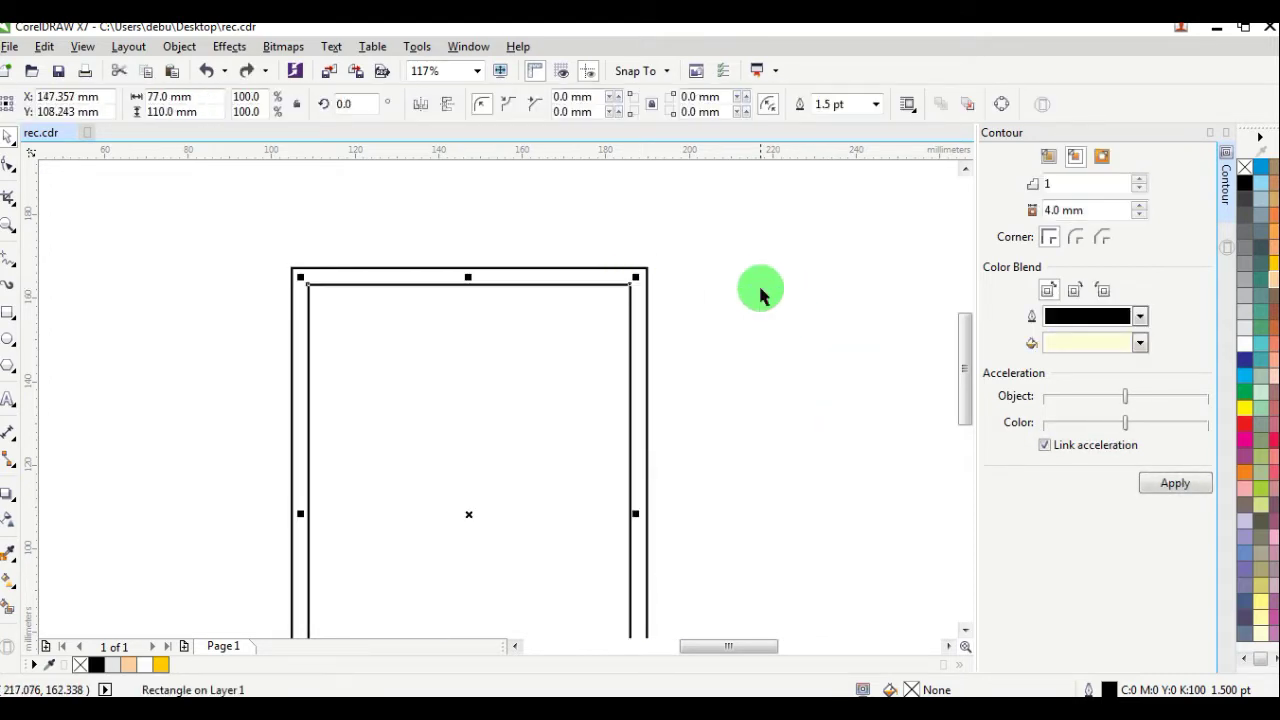
Try to apply a one-step 2 mm inside contour to the inner rectangle.
double_click(1086, 210)
text(2)
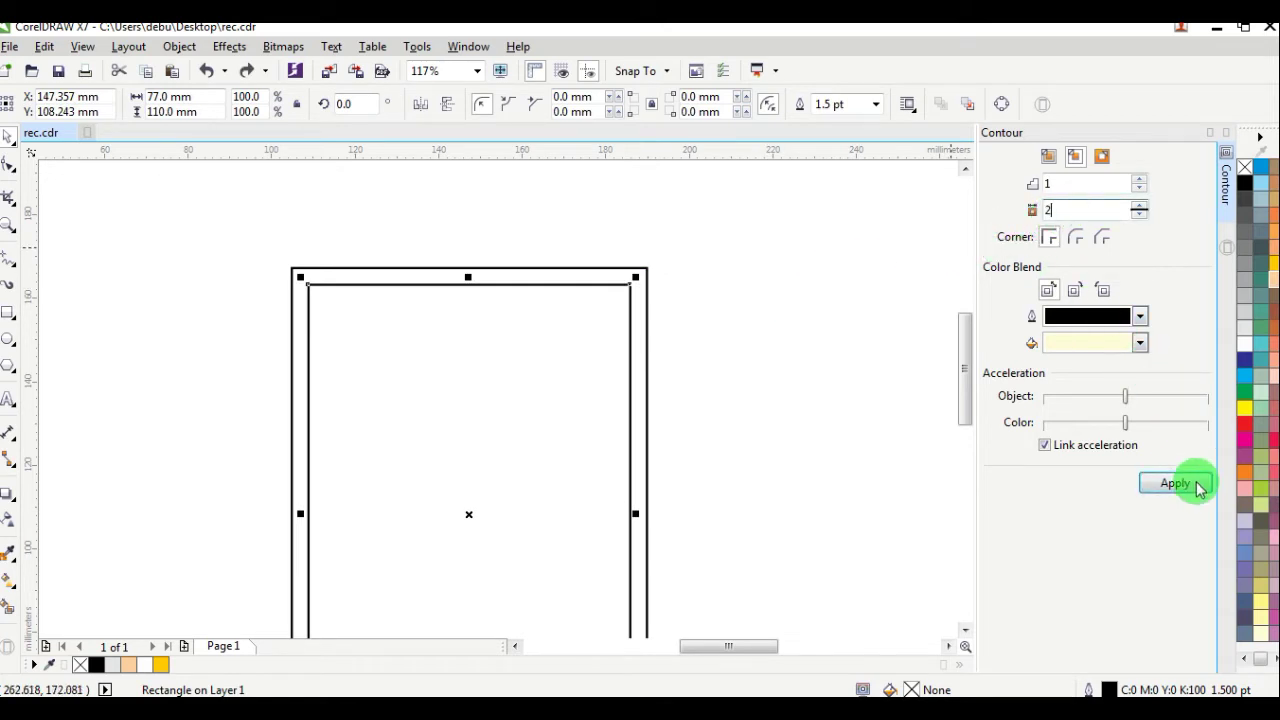
click(1175, 483)
click(700, 217)
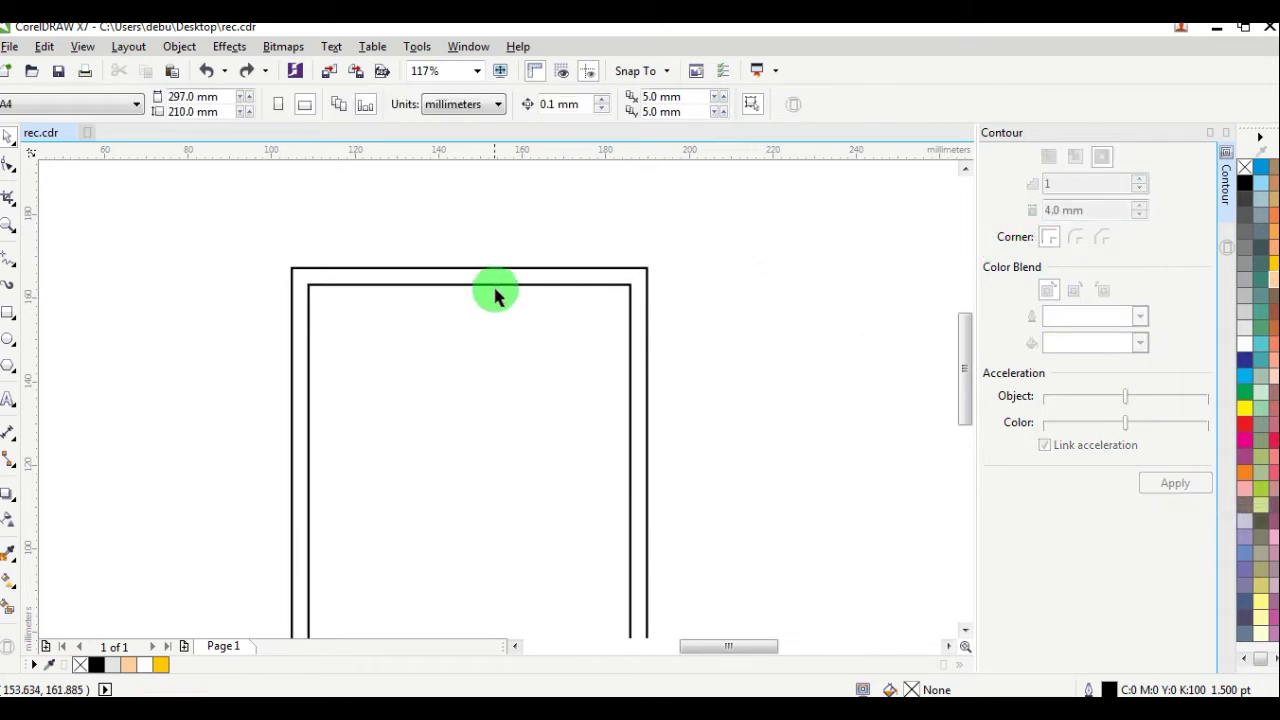
Give all four corners of the inner rectangle a scalloped shape with a radius of about 7.15 mm.
click(283, 296)
scroll(283, 296, up, 5)
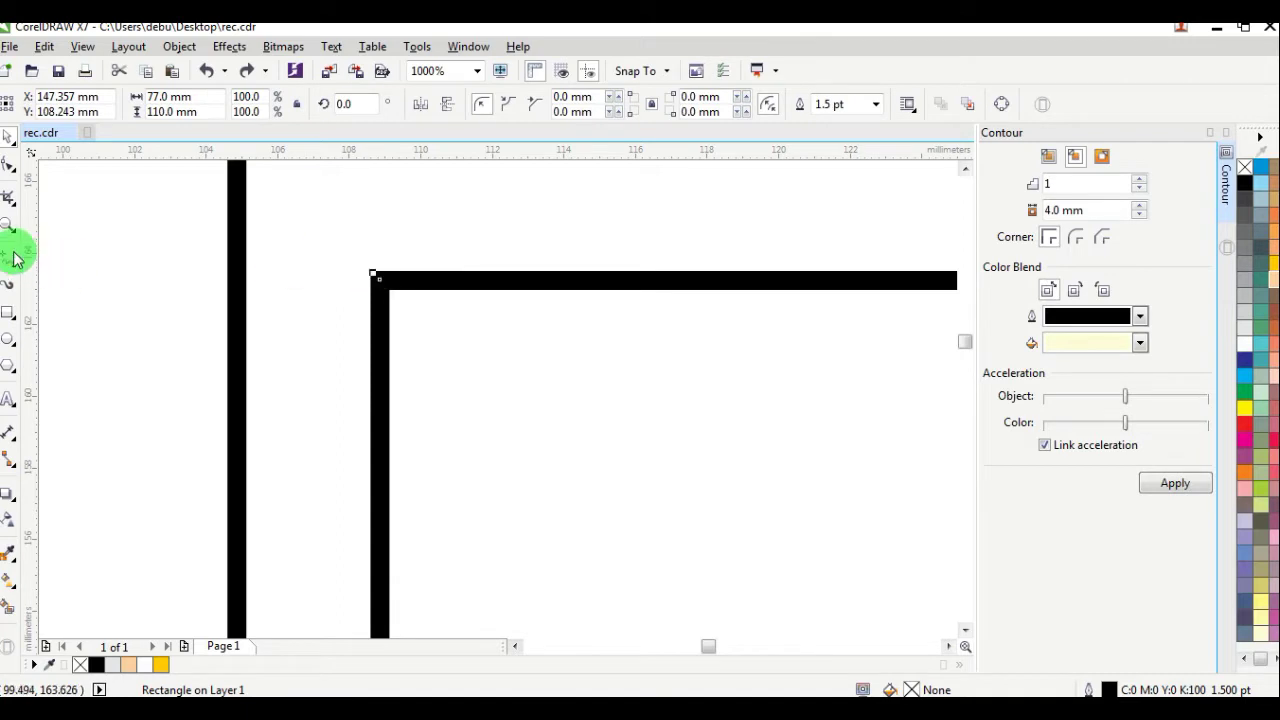
click(508, 106)
drag(398, 275, 575, 280)
scroll(580, 297, down, 6)
scroll(600, 300, up, 2)
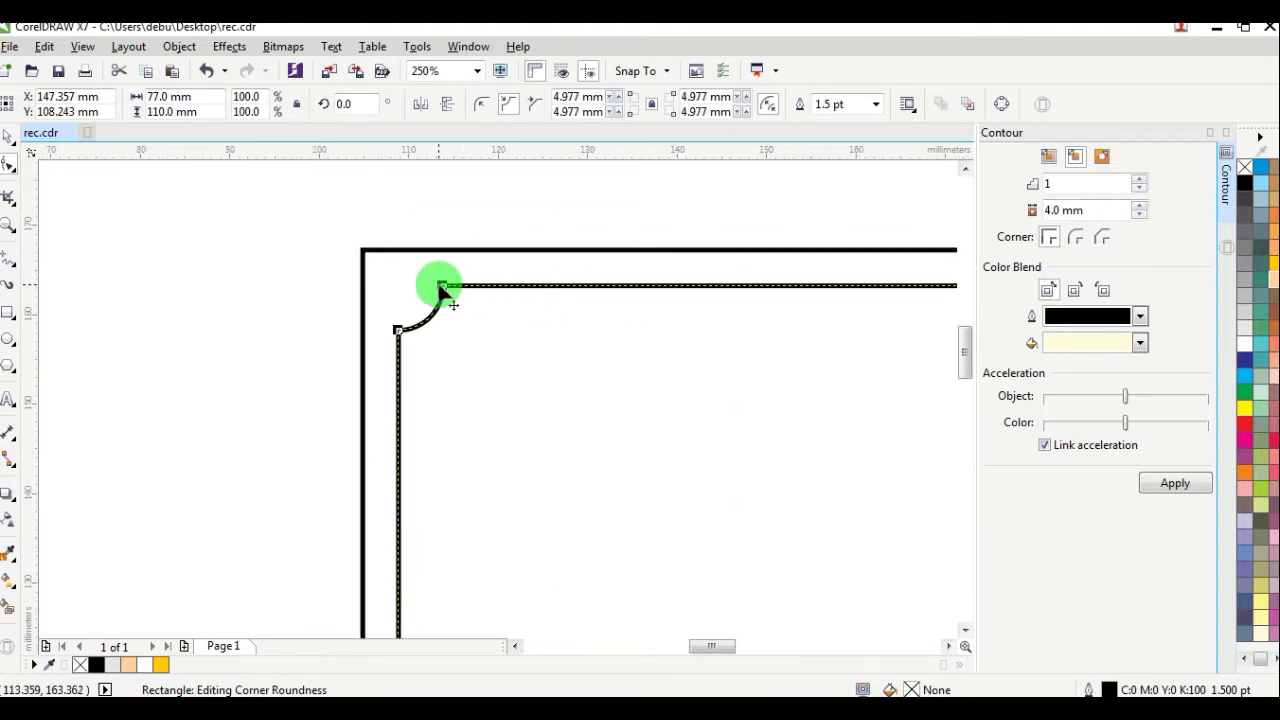
drag(443, 288, 462, 277)
click(10, 137)
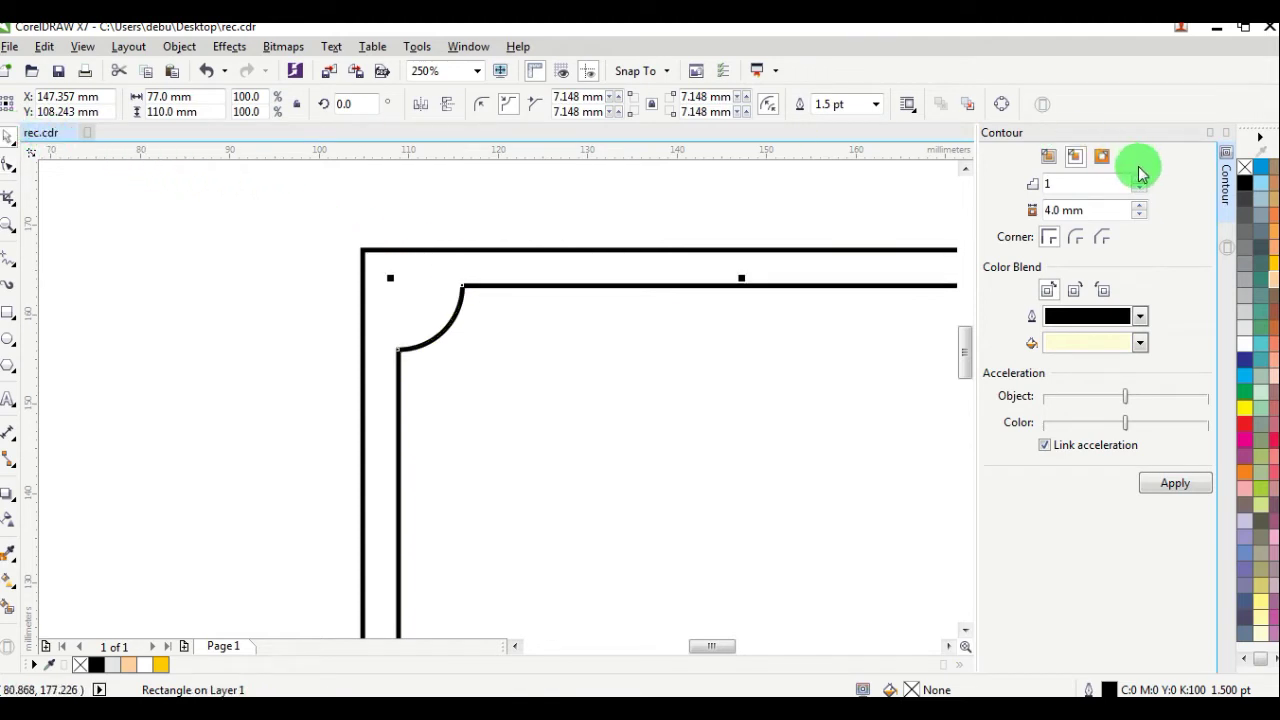
Colour the scalloped rectangle's outline deep yellow (C0 M20 Y100 K0) and apply a one-step 2 mm inside contour to it.
right_click(1271, 264)
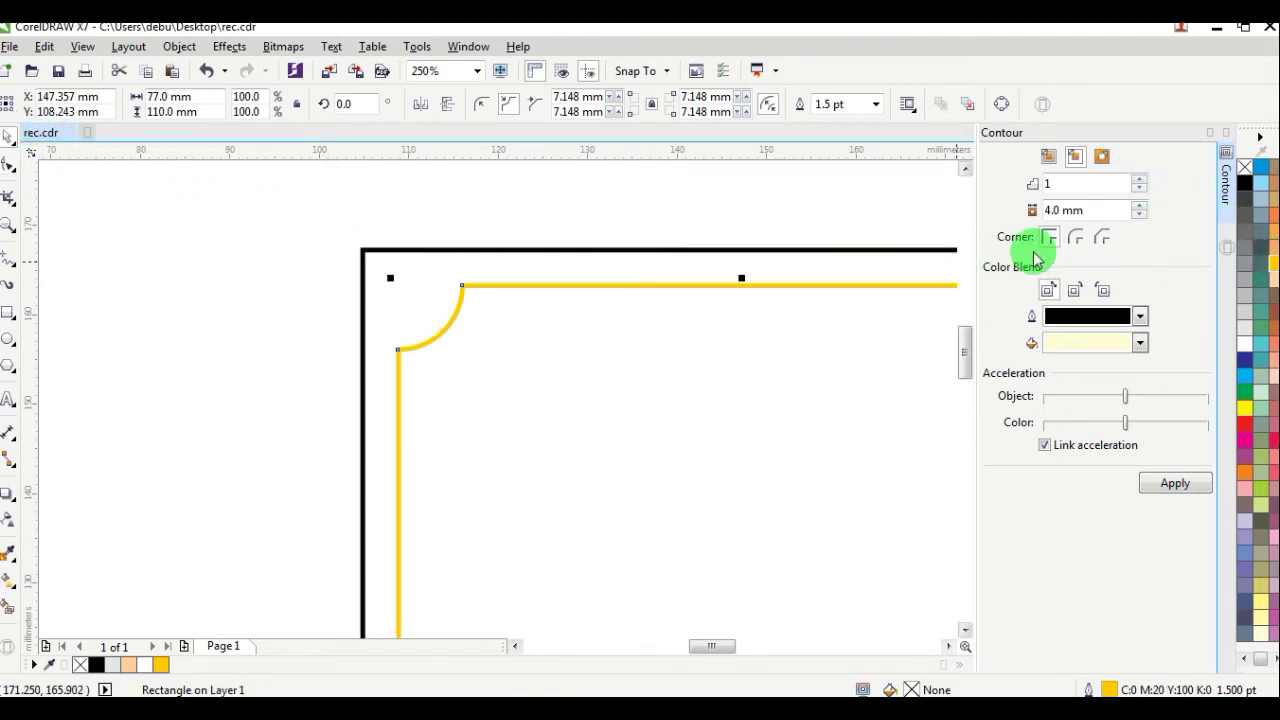
triple_click(1097, 210)
text(2)
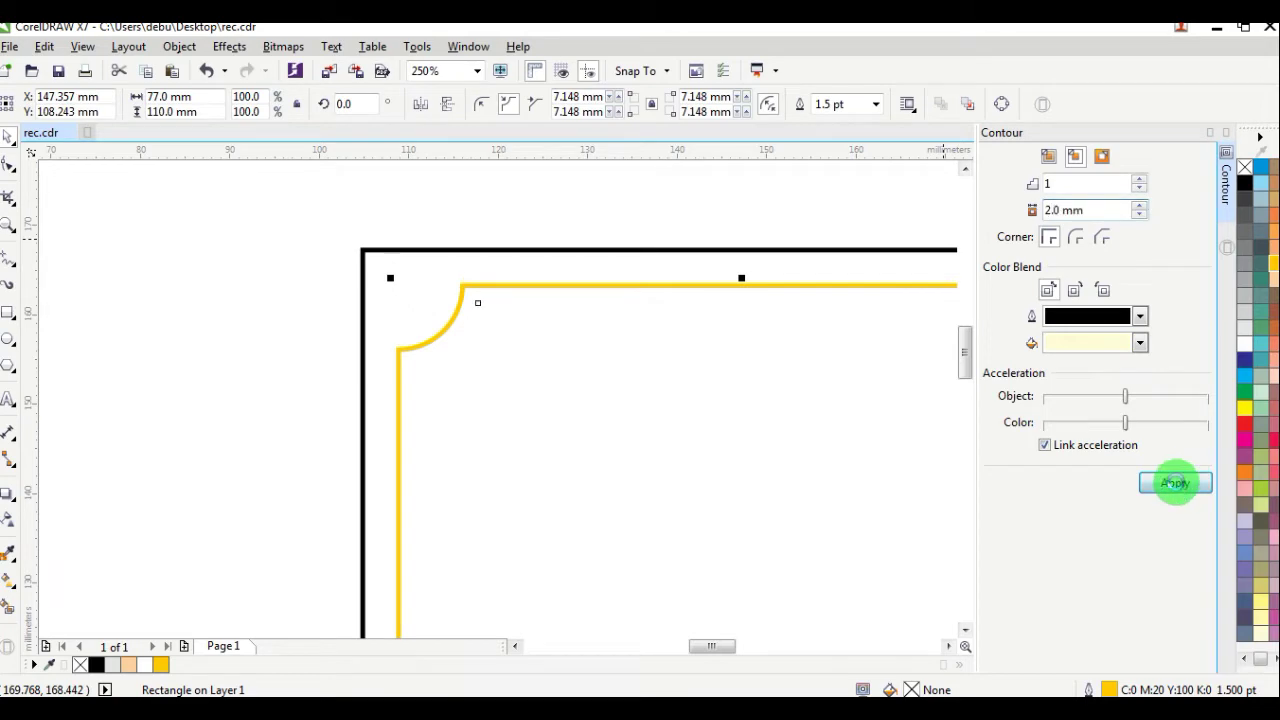
click(1175, 483)
click(600, 234)
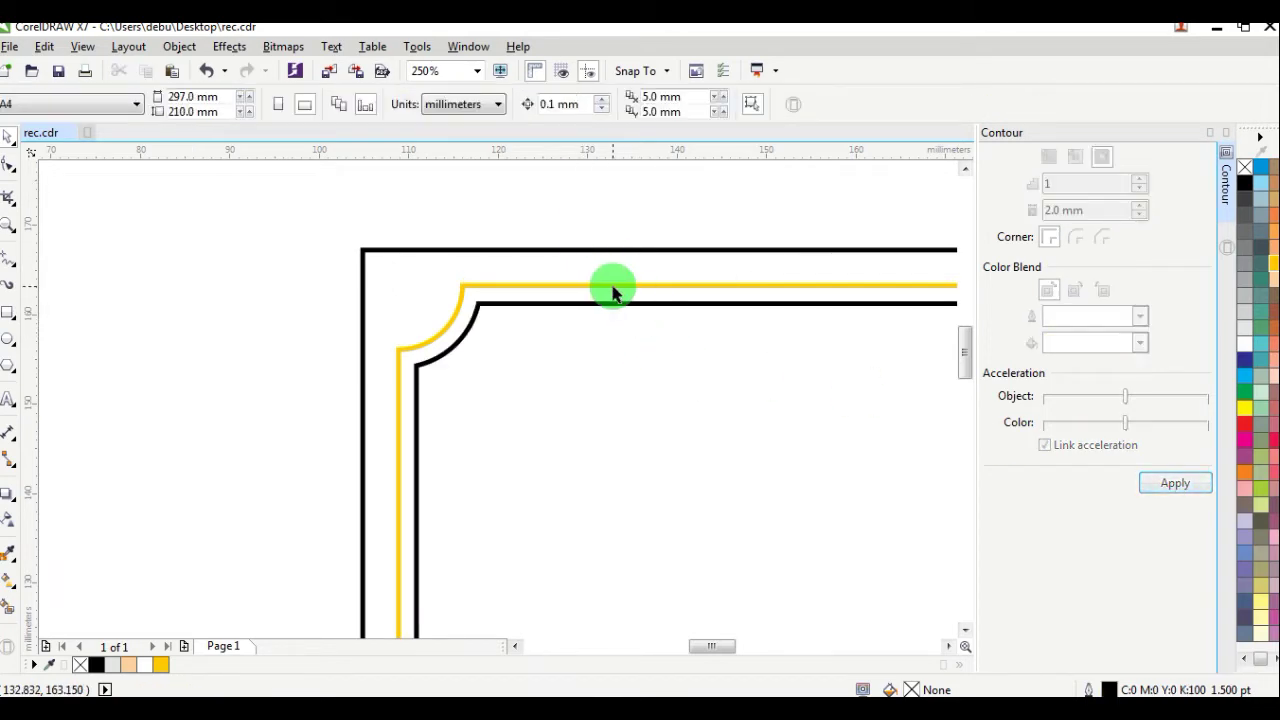
right_click(613, 290)
click(500, 220)
click(500, 220)
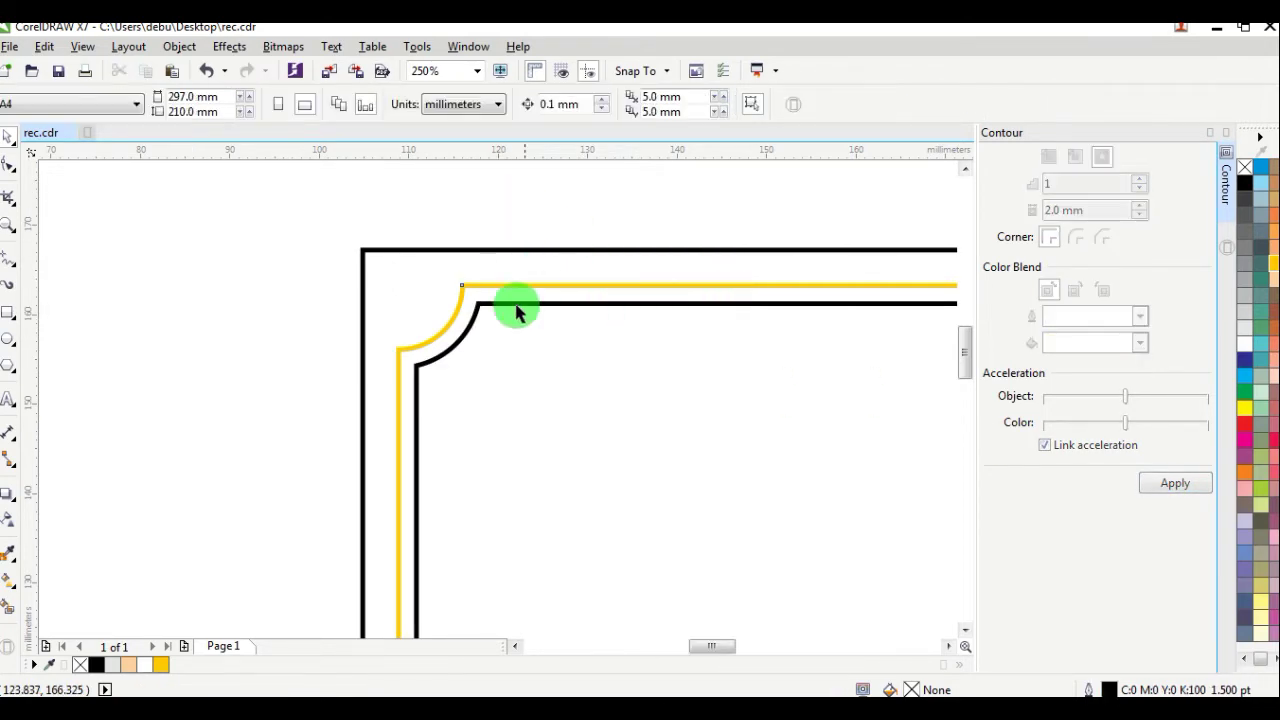
scroll(490, 240, down, 4)
scroll(551, 251, up, 3)
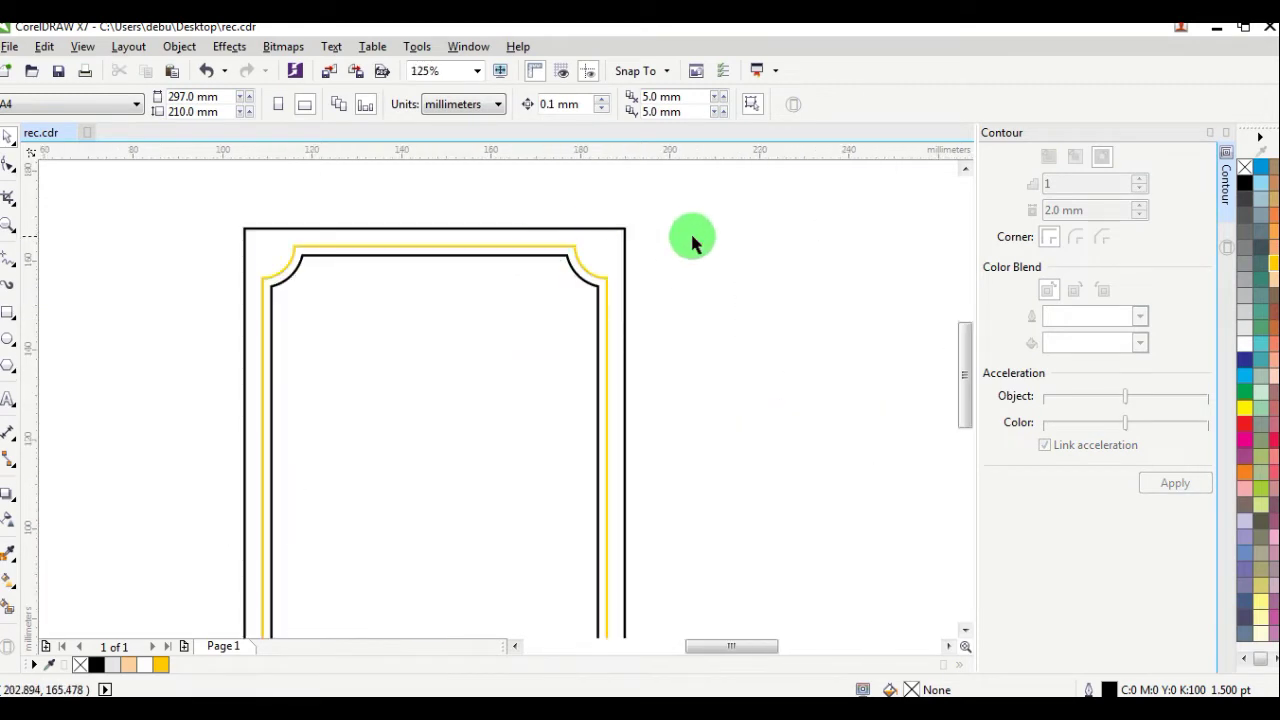
click(579, 261)
right_click(580, 263)
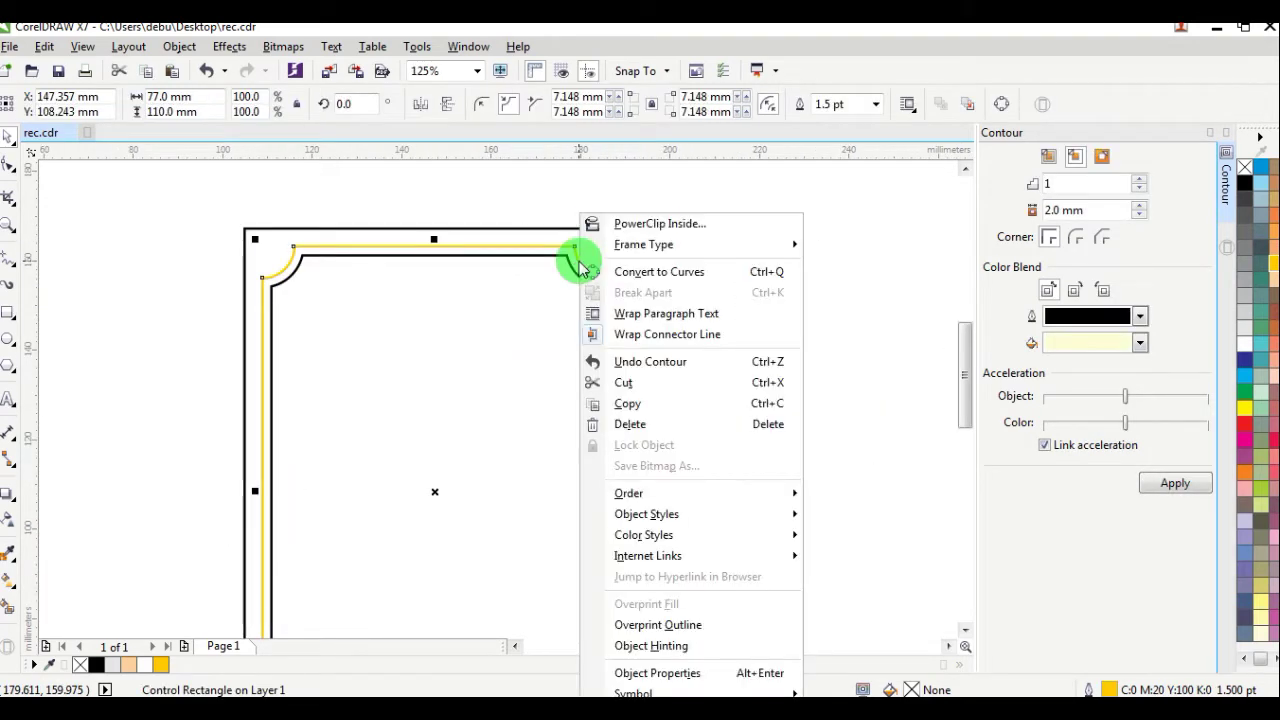
click(423, 206)
click(423, 206)
drag(437, 243, 629, 251)
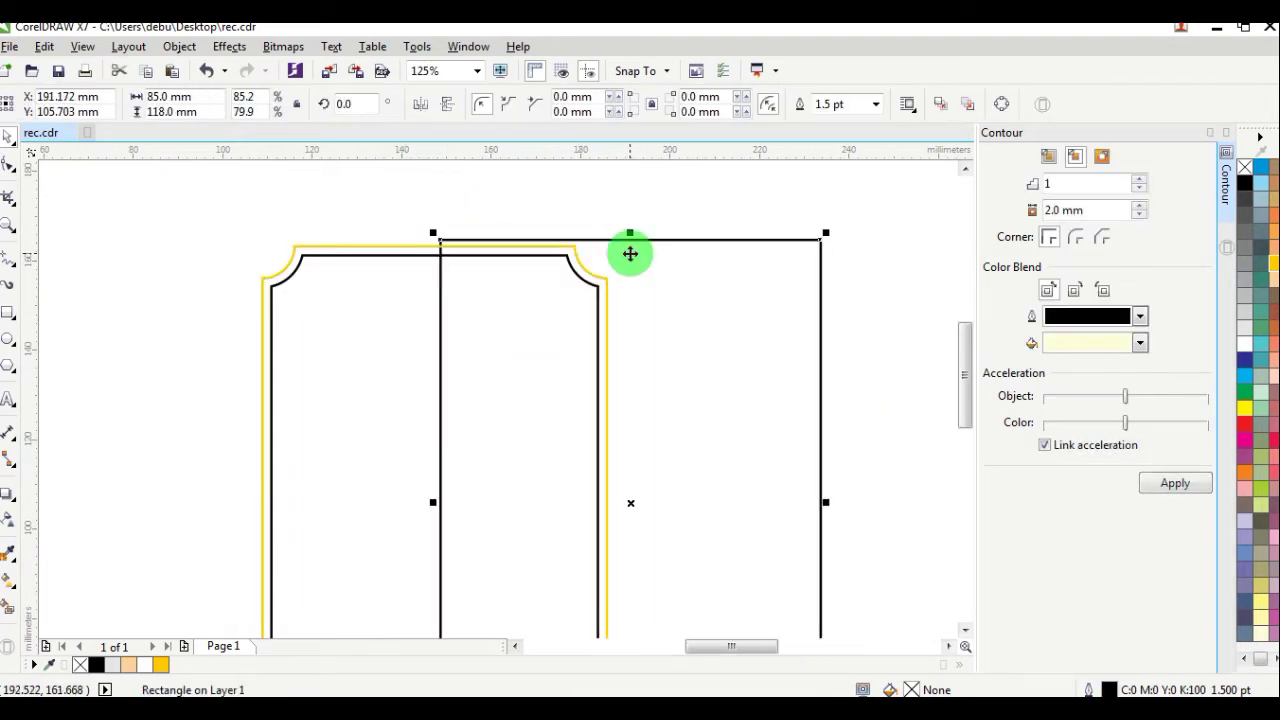
key(ctrl+z)
Break the 2 mm contour group of the scalloped rectangle apart into separate shapes.
click(588, 257)
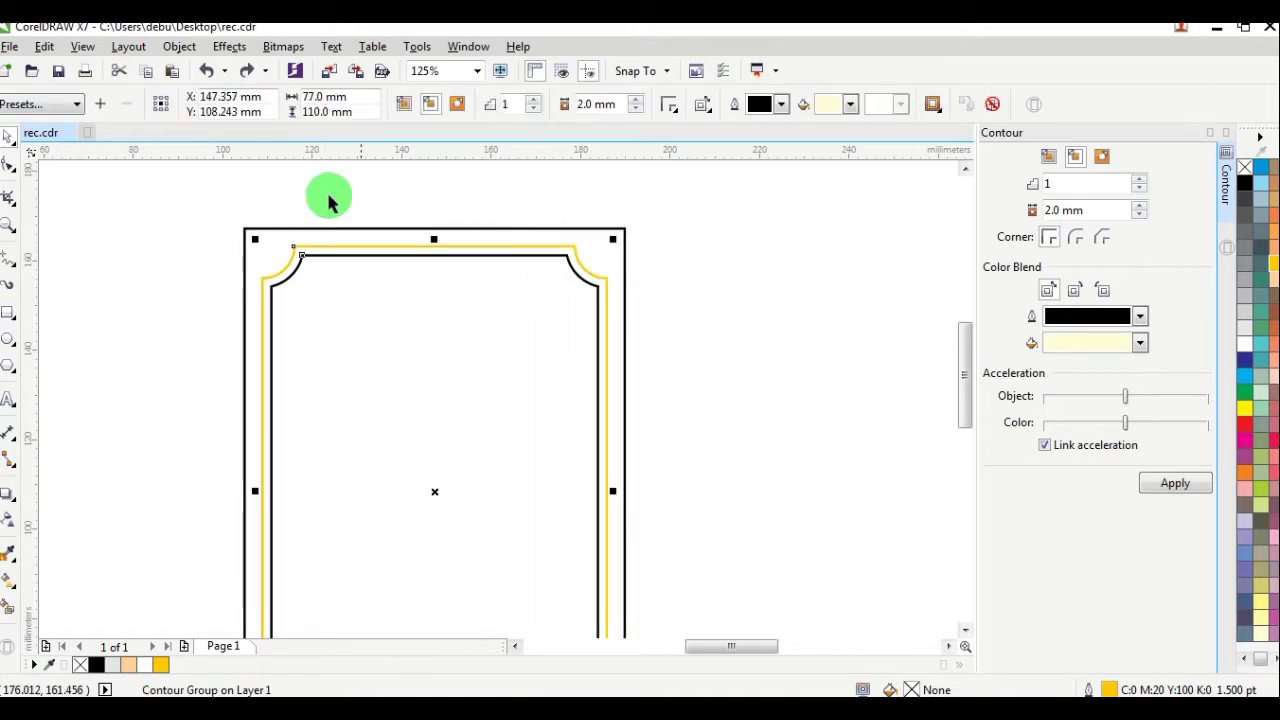
click(186, 49)
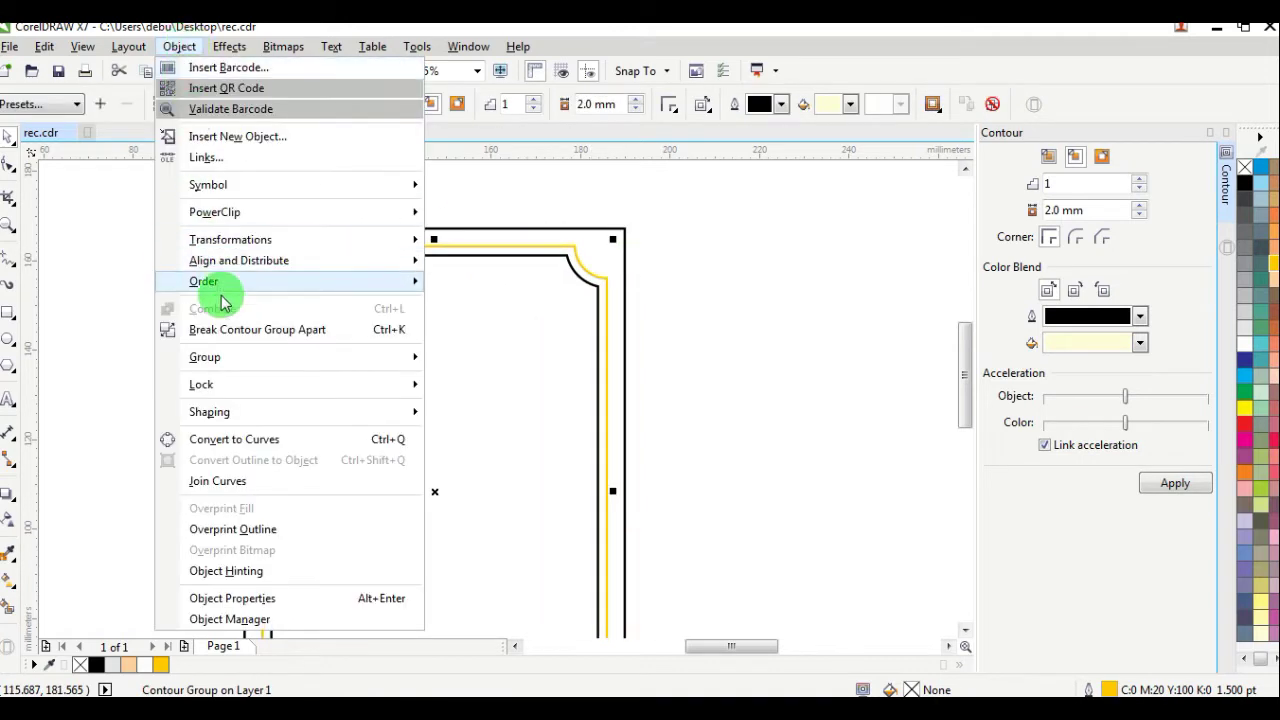
click(230, 330)
click(645, 250)
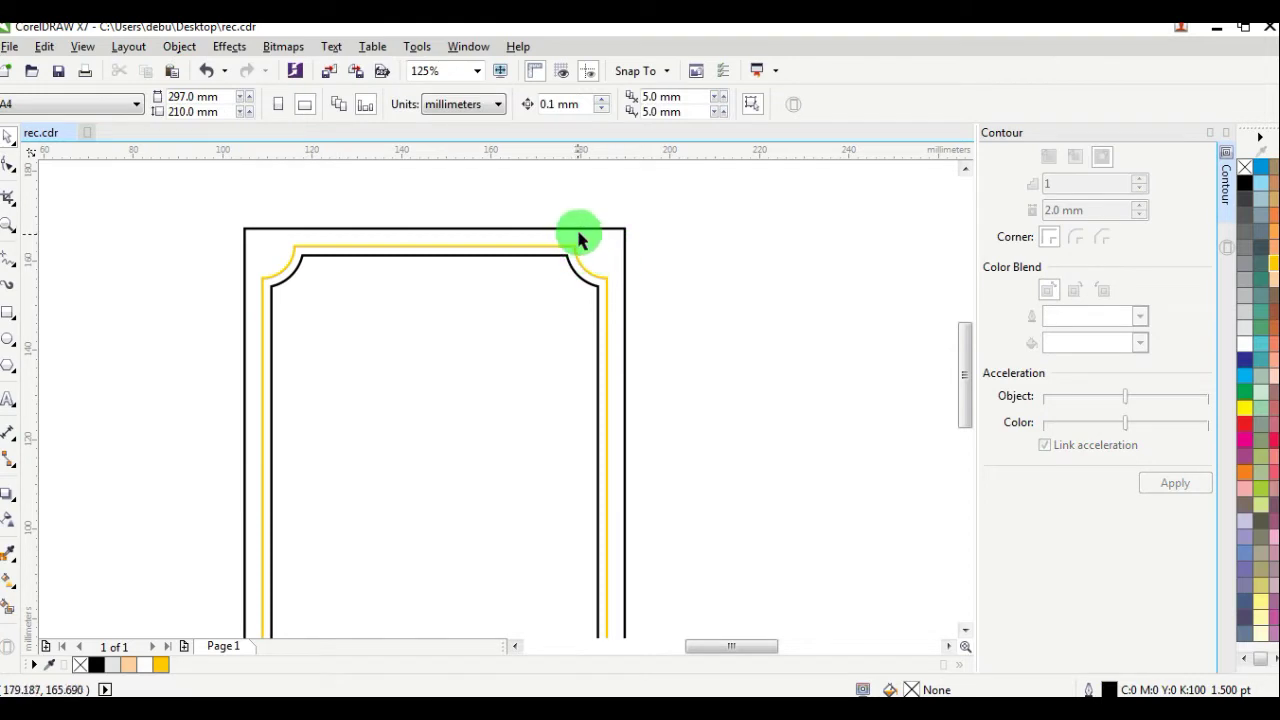
Give the innermost scalloped curve a deep yellow outline (C0 M20 Y100 K0) and a 20% black fill.
click(562, 262)
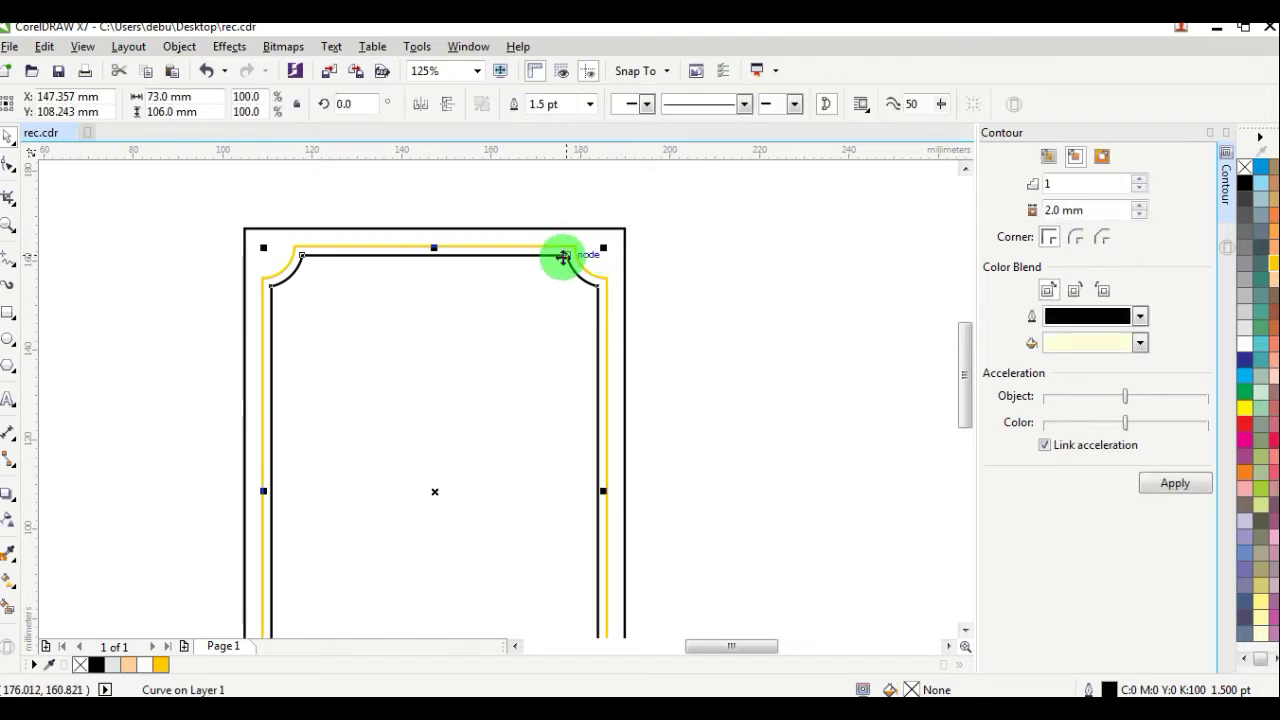
scroll(563, 257, up, 3)
right_click(1275, 273)
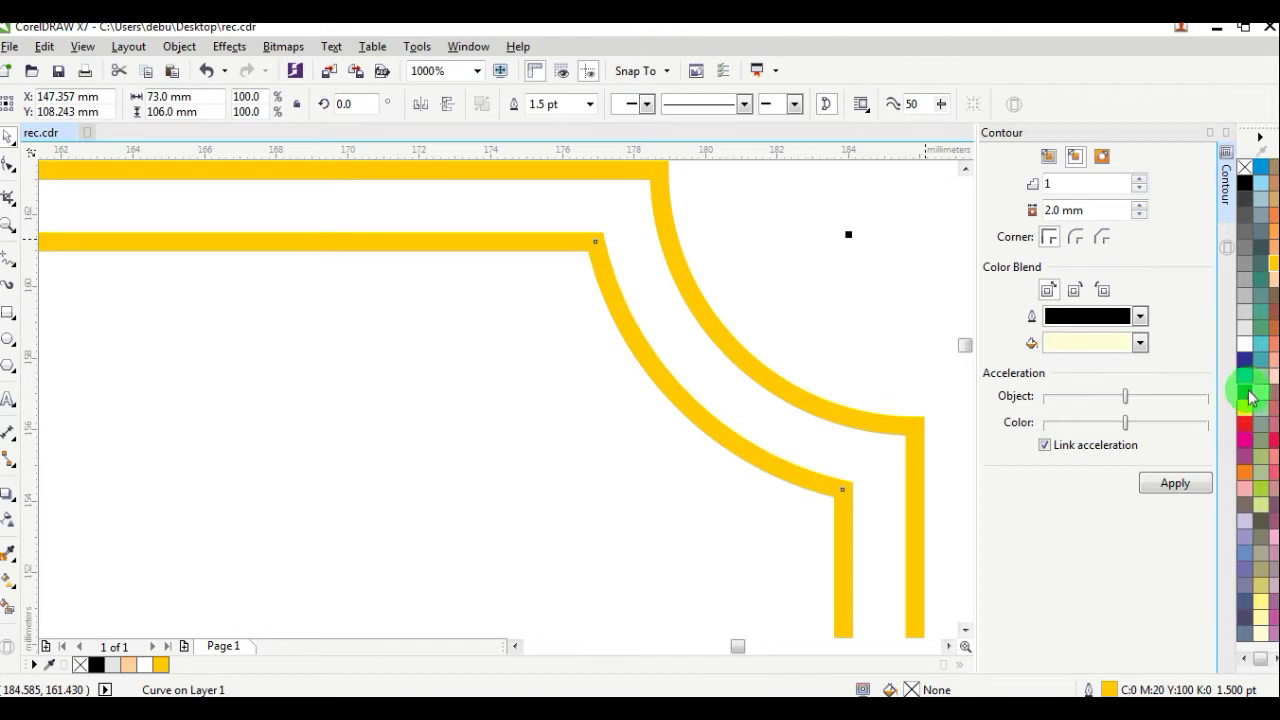
scroll(770, 234, down, 2)
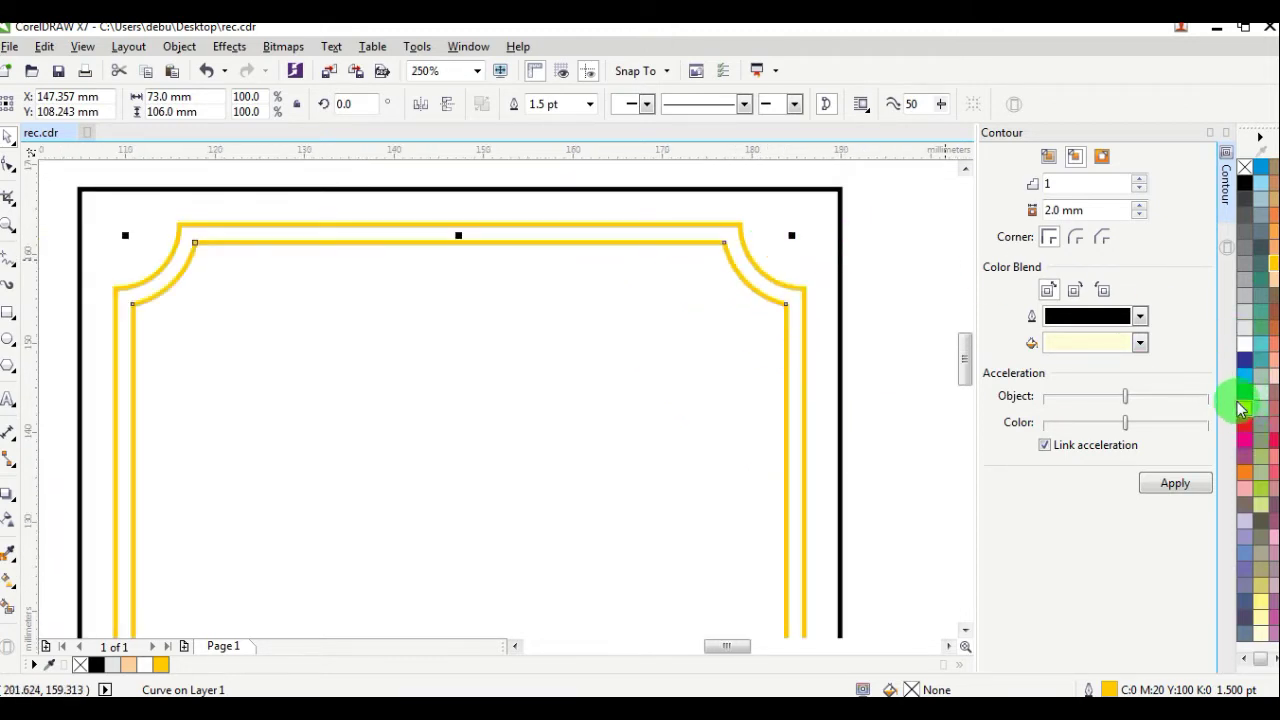
click(1245, 318)
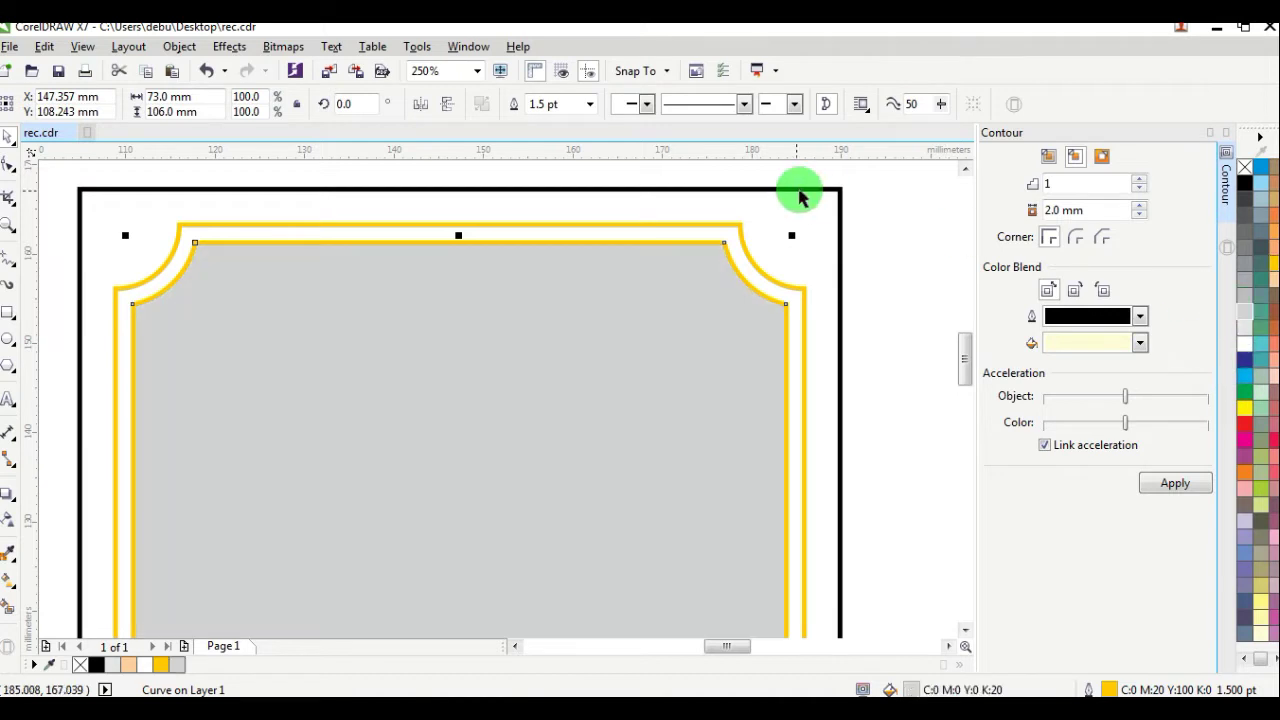
Fill the outer rectangle with light peach and remove its outline.
click(855, 186)
click(840, 188)
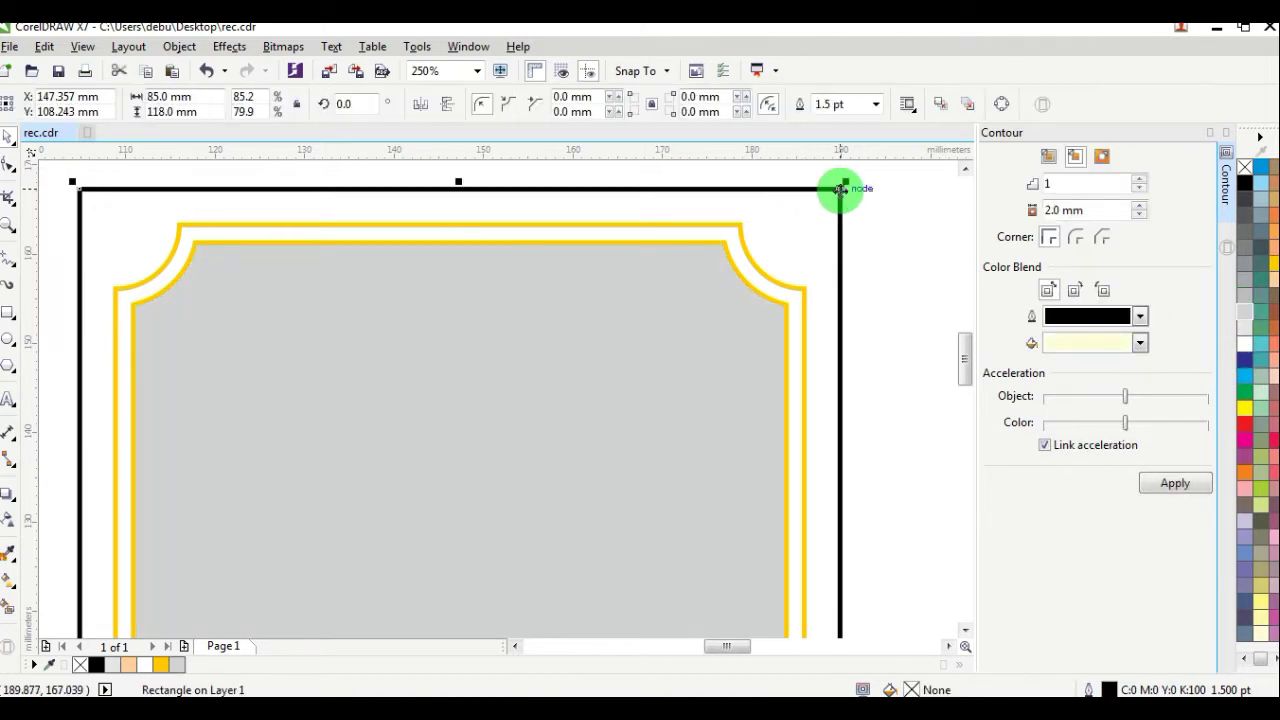
click(1274, 284)
right_click(1246, 172)
click(875, 205)
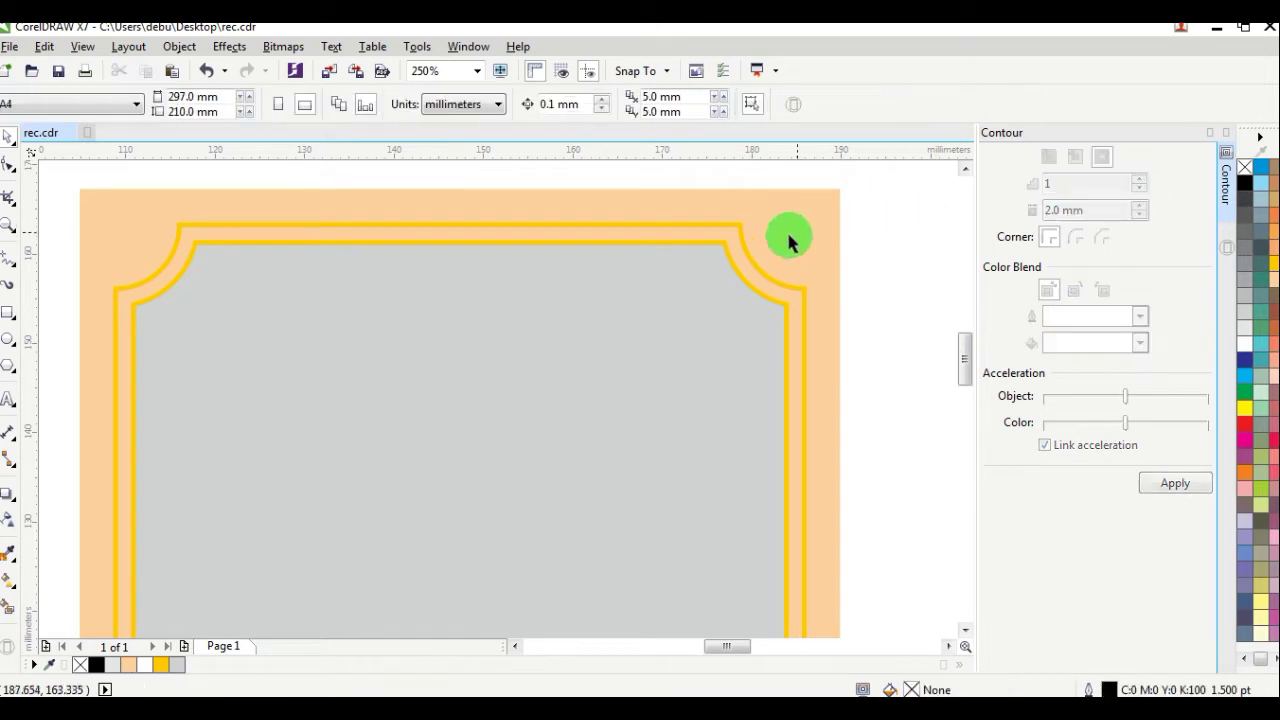
Change the fill of the innermost scalloped curve to white.
click(708, 296)
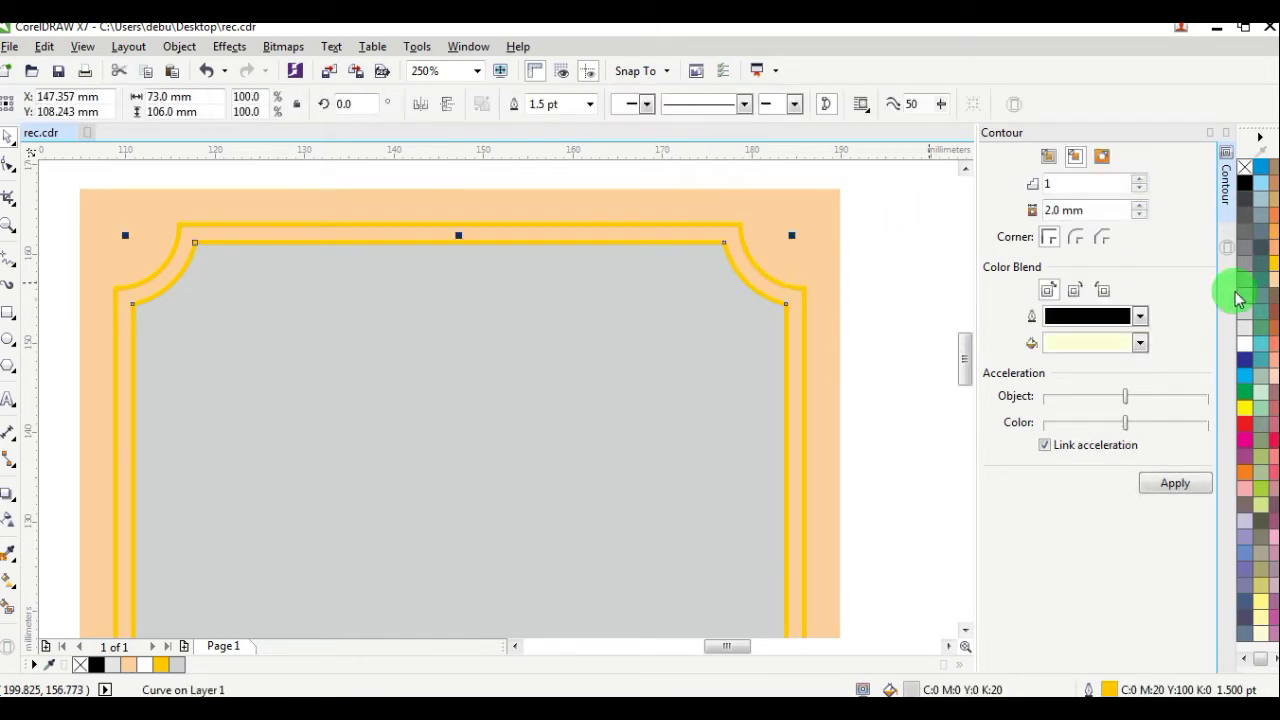
click(1246, 345)
click(862, 243)
Fill the scalloped rectangle between the outer rectangle and the innermost curve with white.
scroll(840, 250, down, 4)
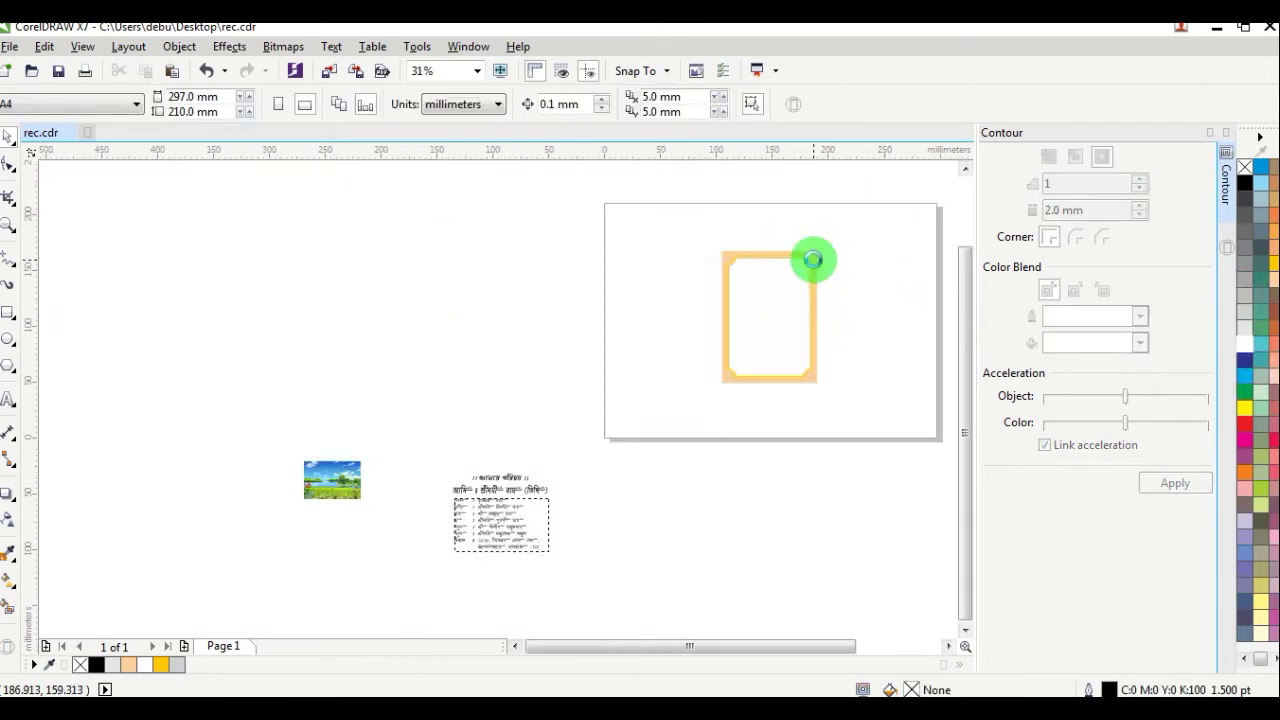
scroll(835, 280, up, 3)
scroll(715, 205, up, 3)
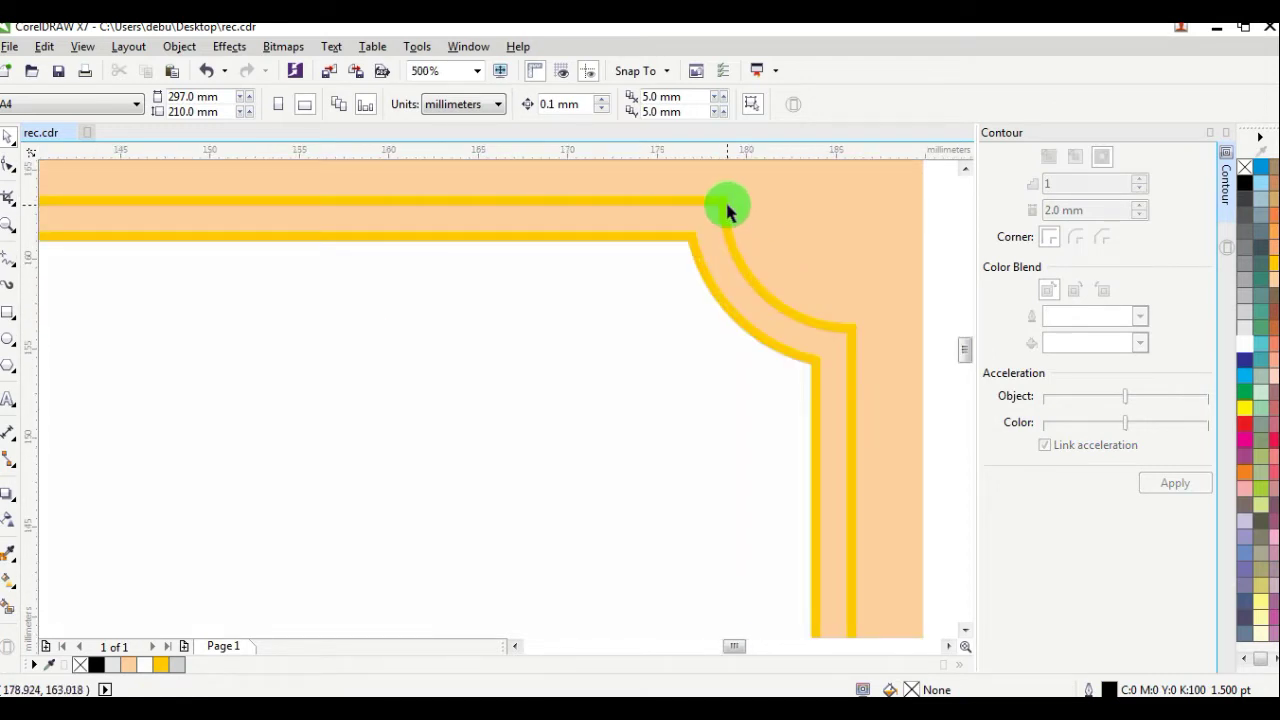
click(727, 211)
click(1245, 350)
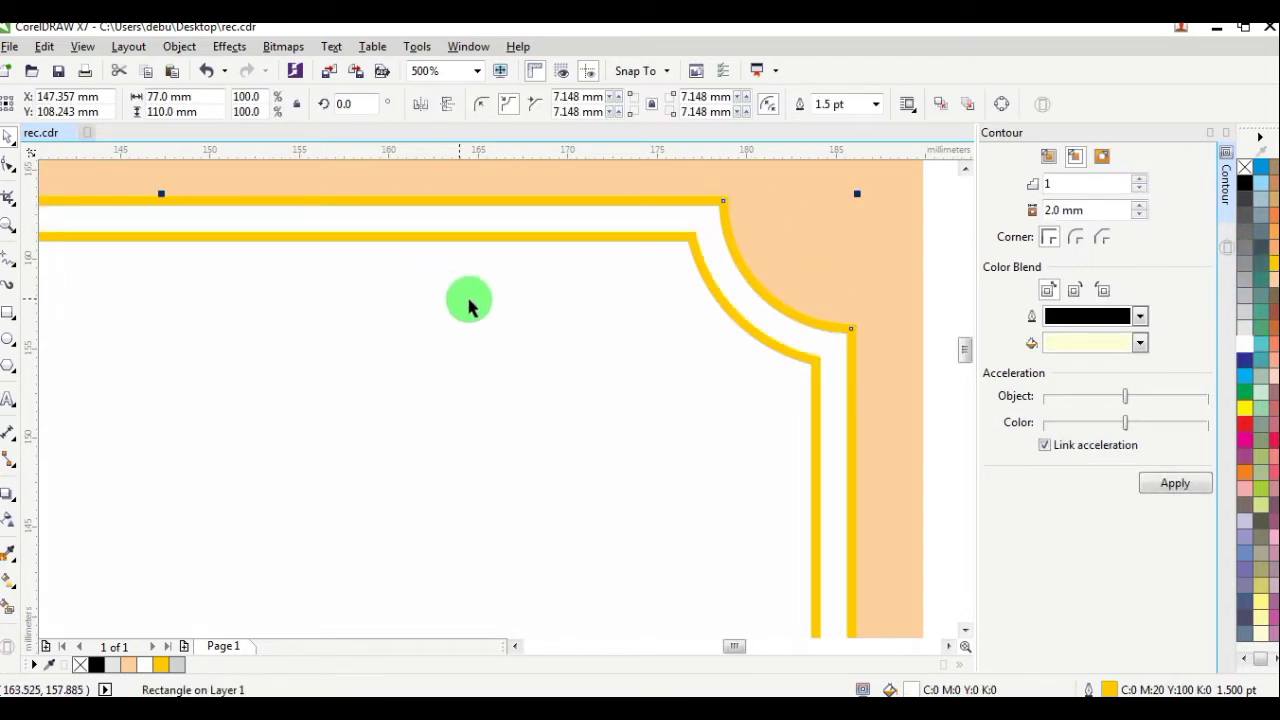
scroll(480, 296, down, 3)
scroll(370, 268, up, 2)
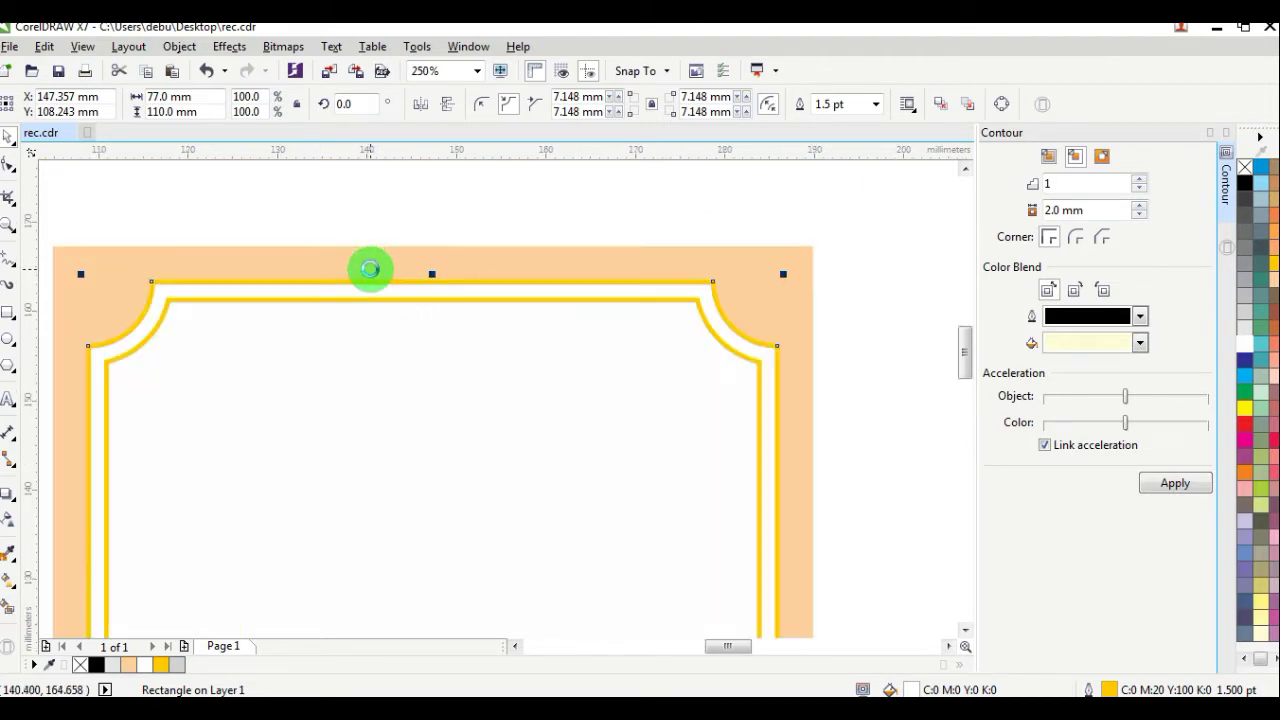
scroll(370, 268, up, 1)
scroll(380, 266, down, 4)
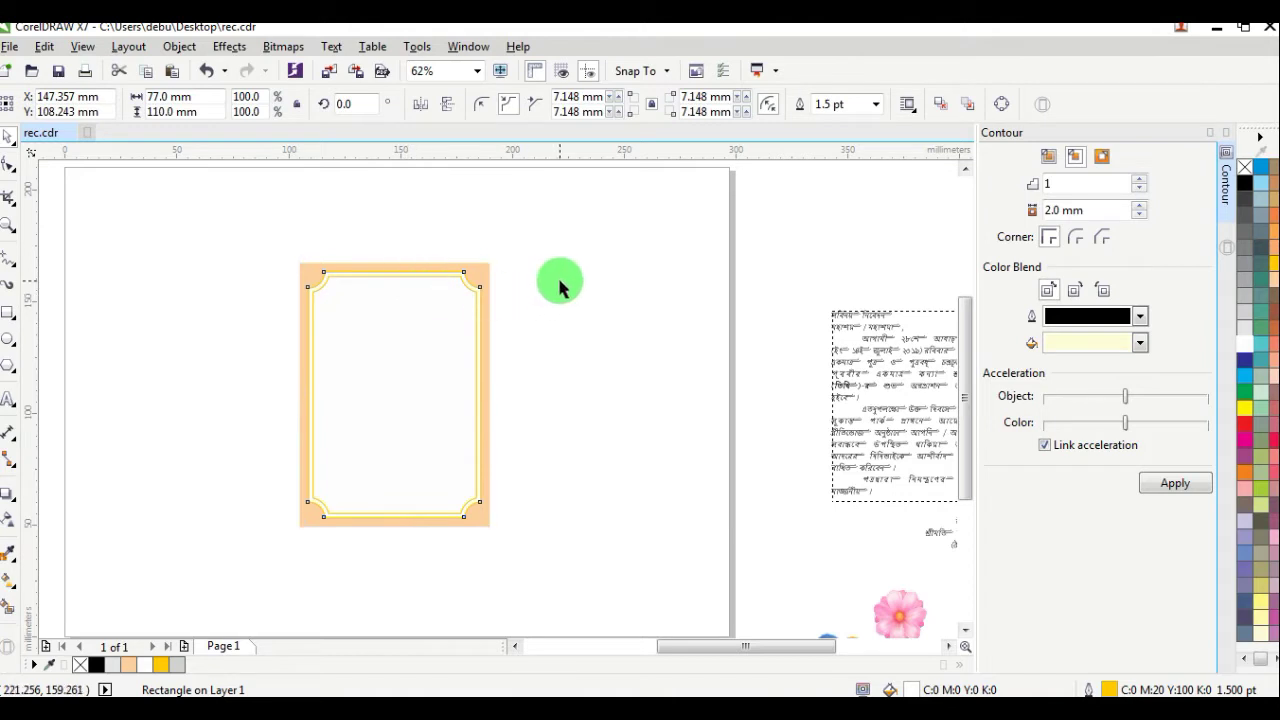
Group the outer rectangle and both scalloped shapes into one frame object.
drag(236, 224, 565, 528)
scroll(433, 311, up, 3)
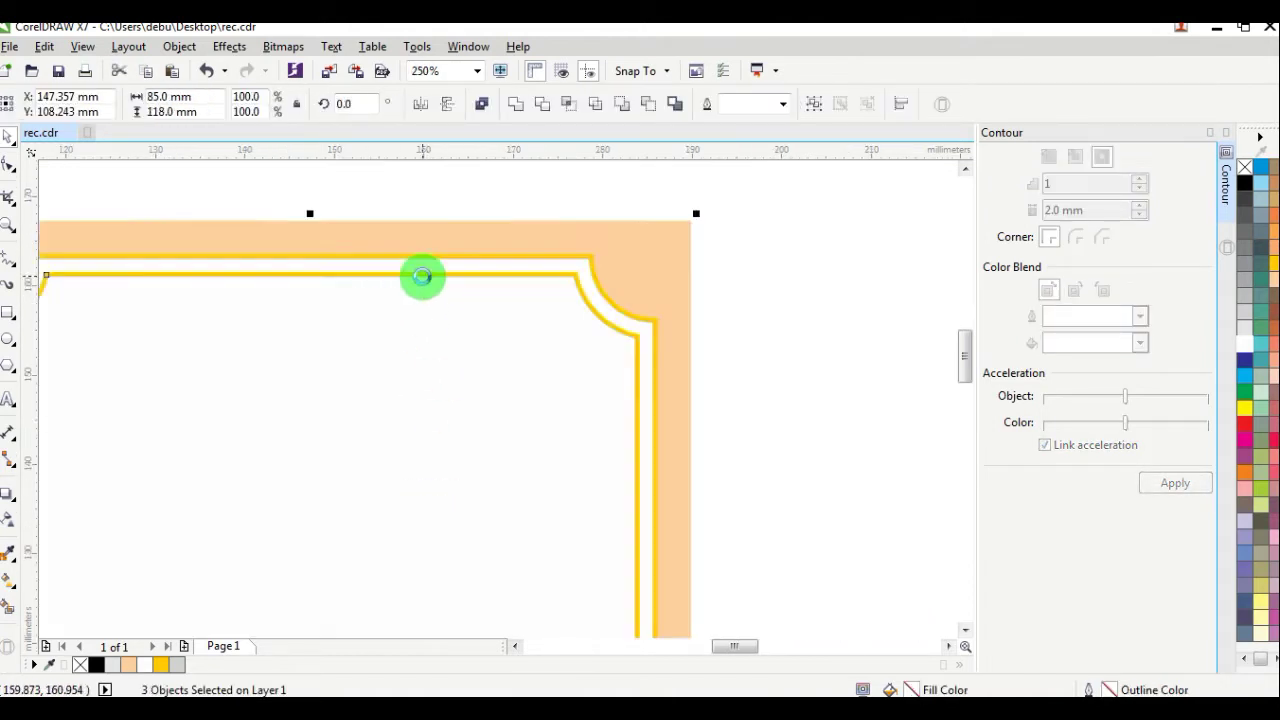
right_click(422, 244)
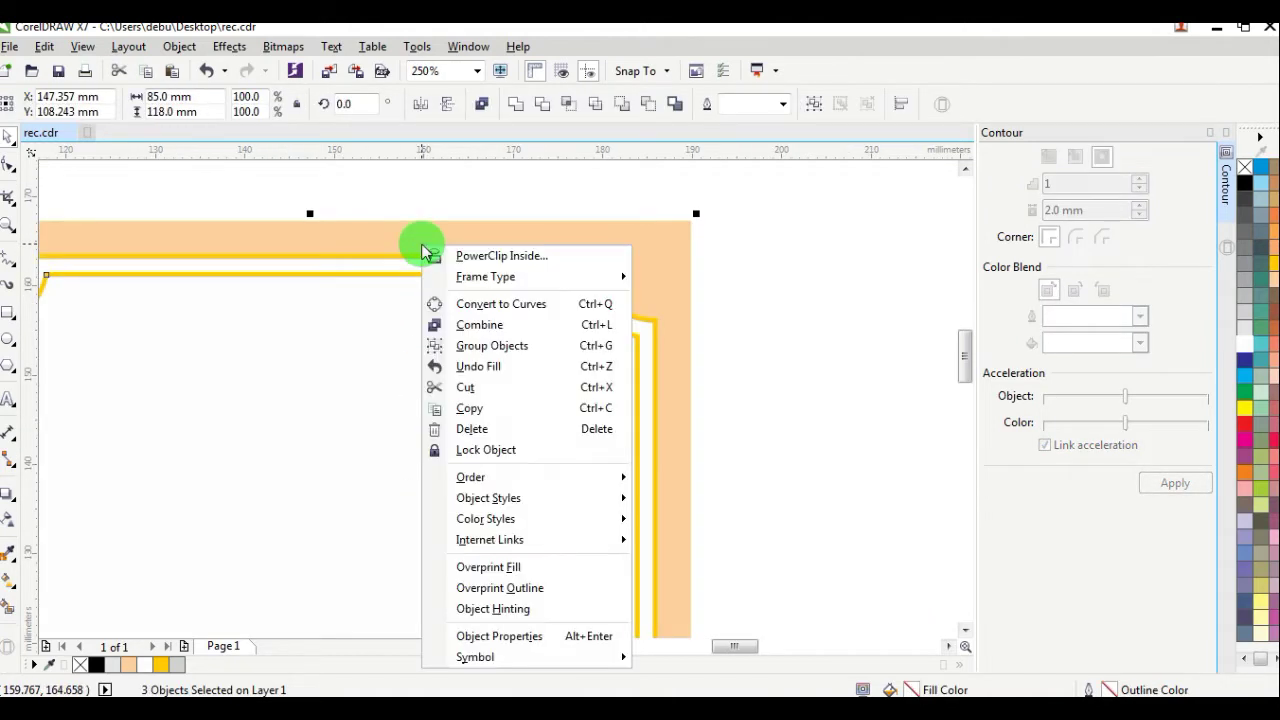
click(492, 345)
click(746, 320)
scroll(746, 320, down, 4)
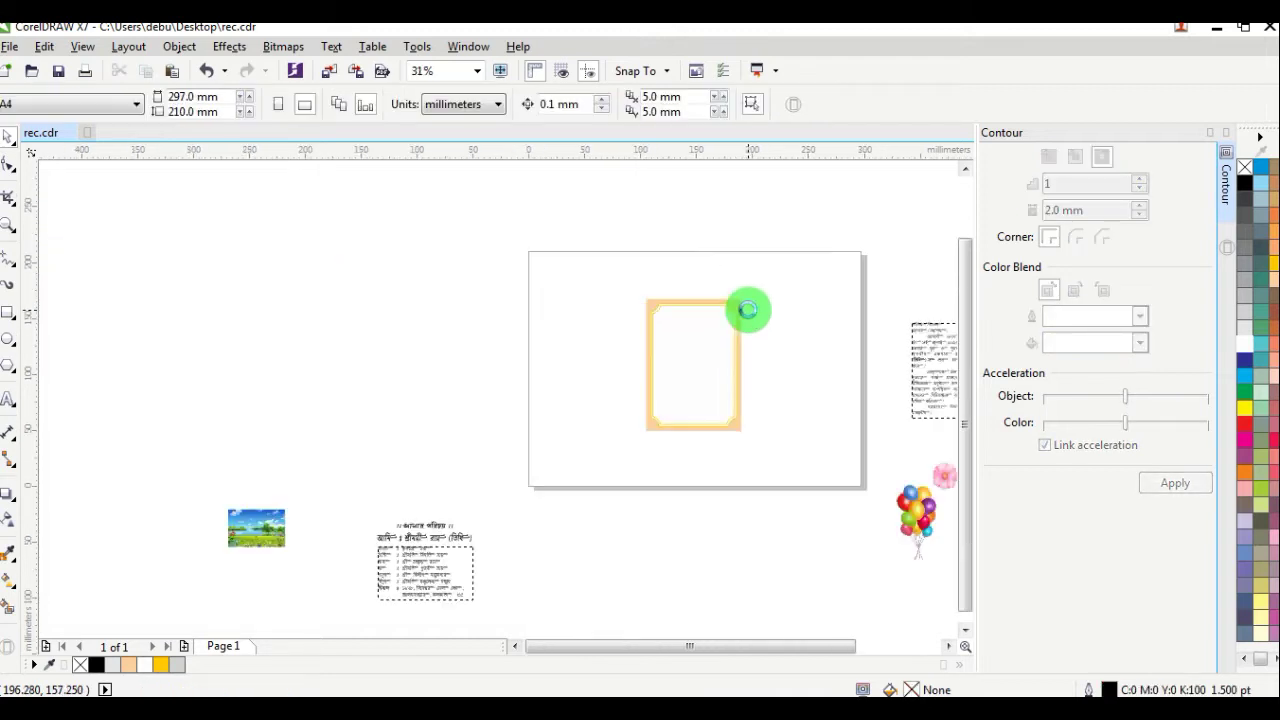
Move the pink flower clip art onto the page and place a duplicate of the grouped frame beside the original.
scroll(781, 315, up, 1)
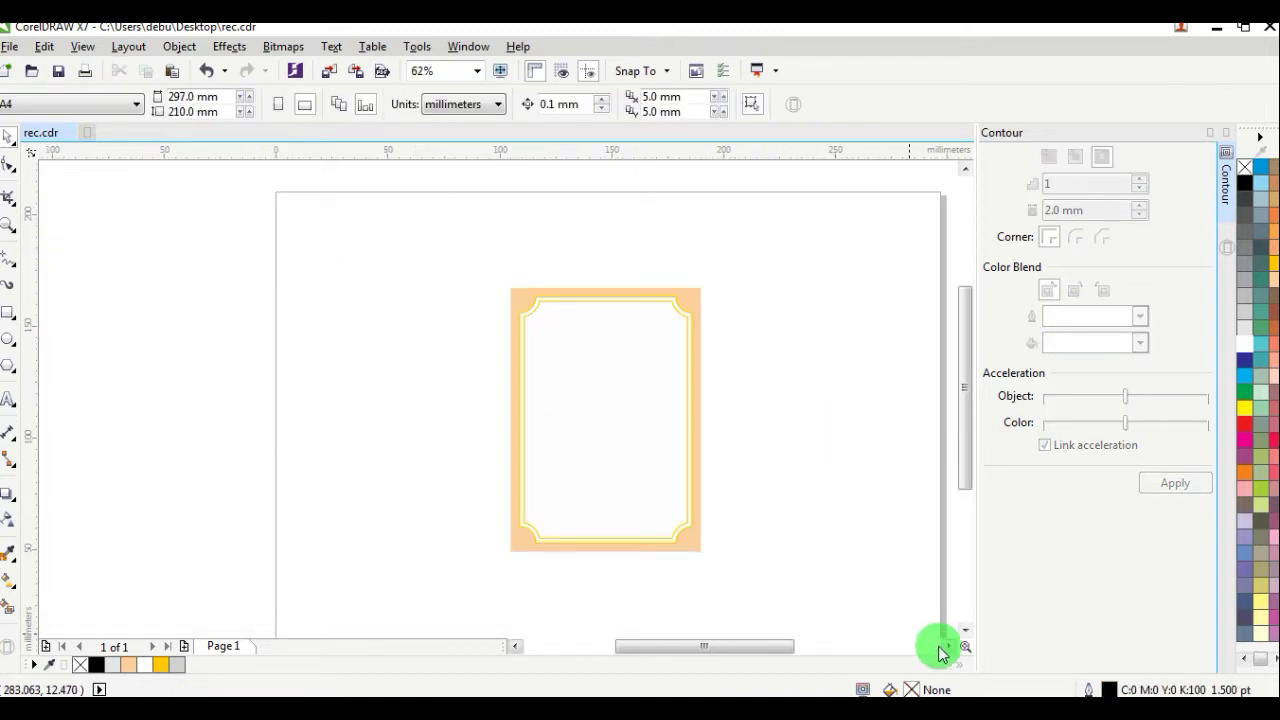
scroll(760, 468, down, 2)
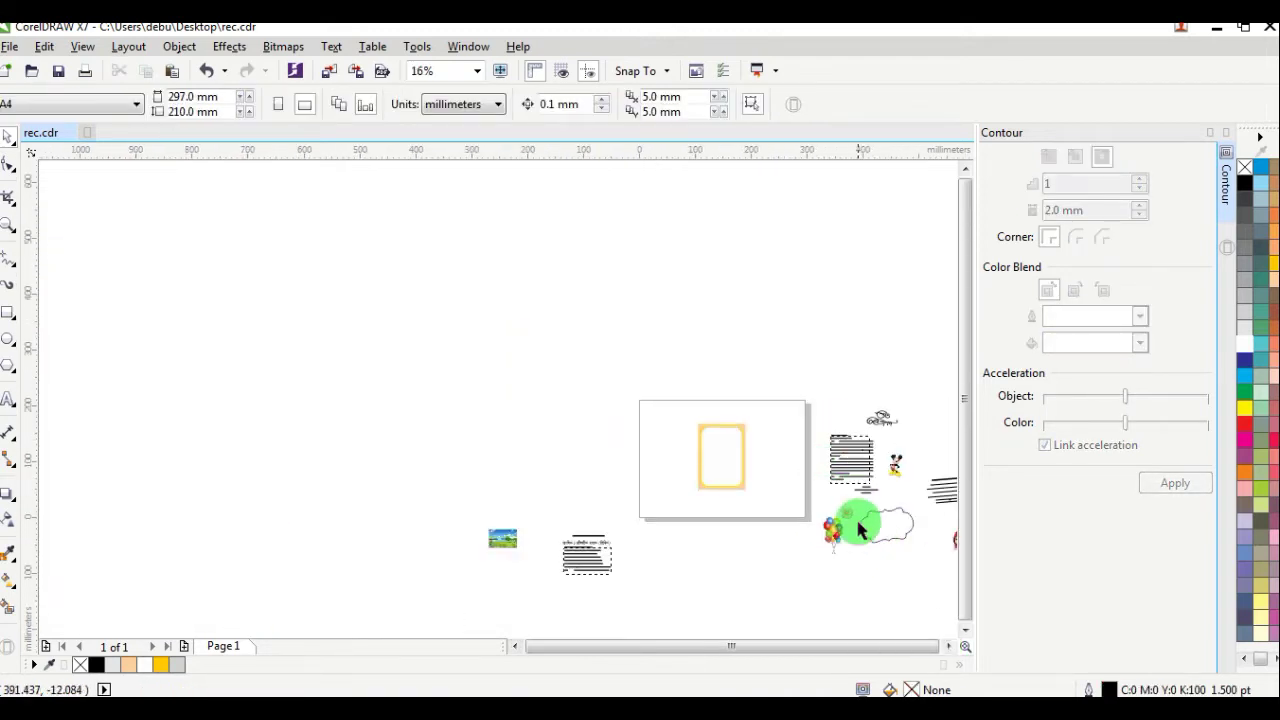
drag(860, 530, 837, 396)
scroll(744, 430, up, 2)
click(721, 425)
scroll(790, 430, up, 1)
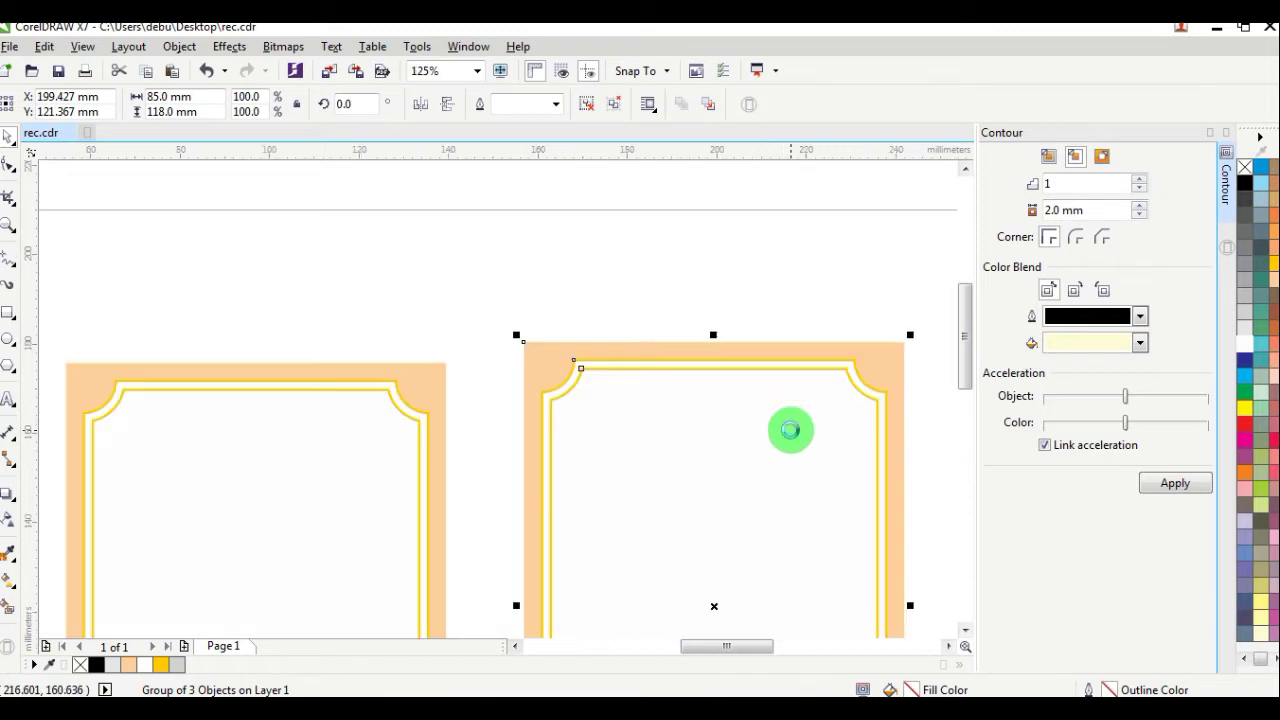
Ungroup the duplicate frame completely and delete its two scalloped shapes, keeping only the plain peach rectangle.
right_click(763, 362)
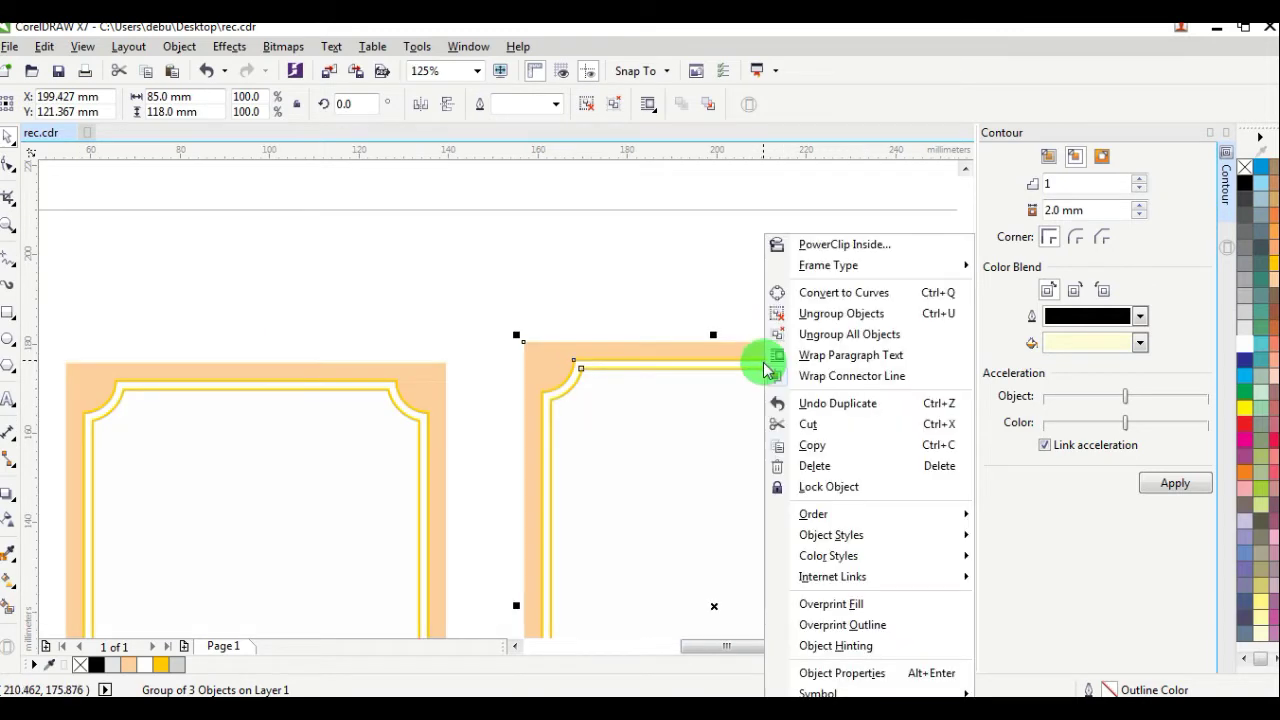
click(838, 334)
click(723, 429)
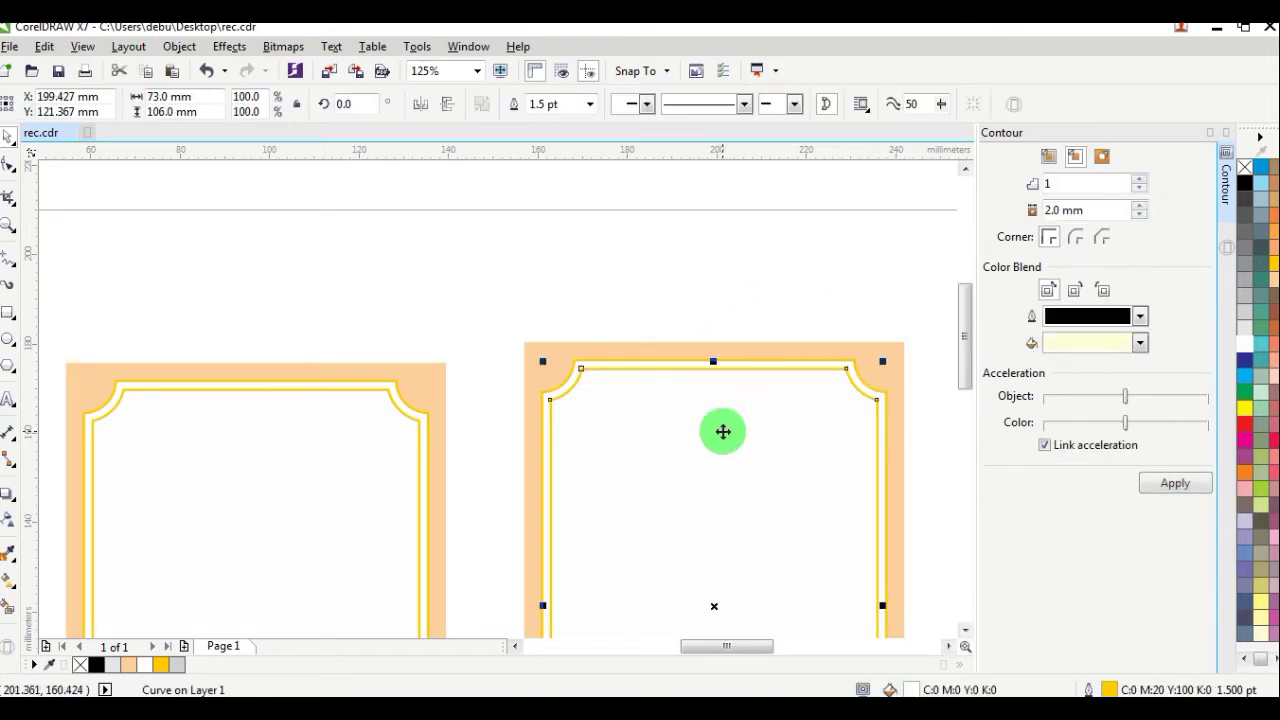
key(Delete)
click(665, 443)
key(Delete)
click(666, 366)
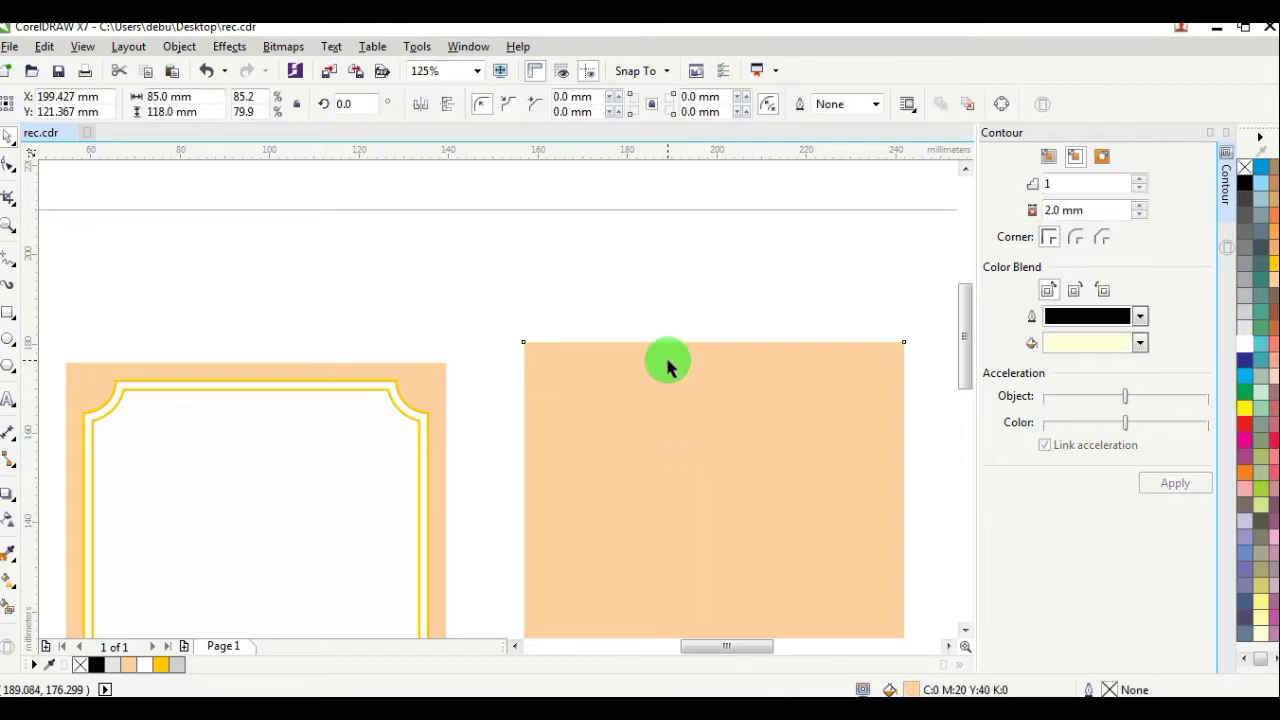
Fill the plain rectangle with magenta and reduce its magenta value to 70 (C0 M70 Y0 K0).
scroll(666, 410, down, 2)
scroll(665, 434, up, 1)
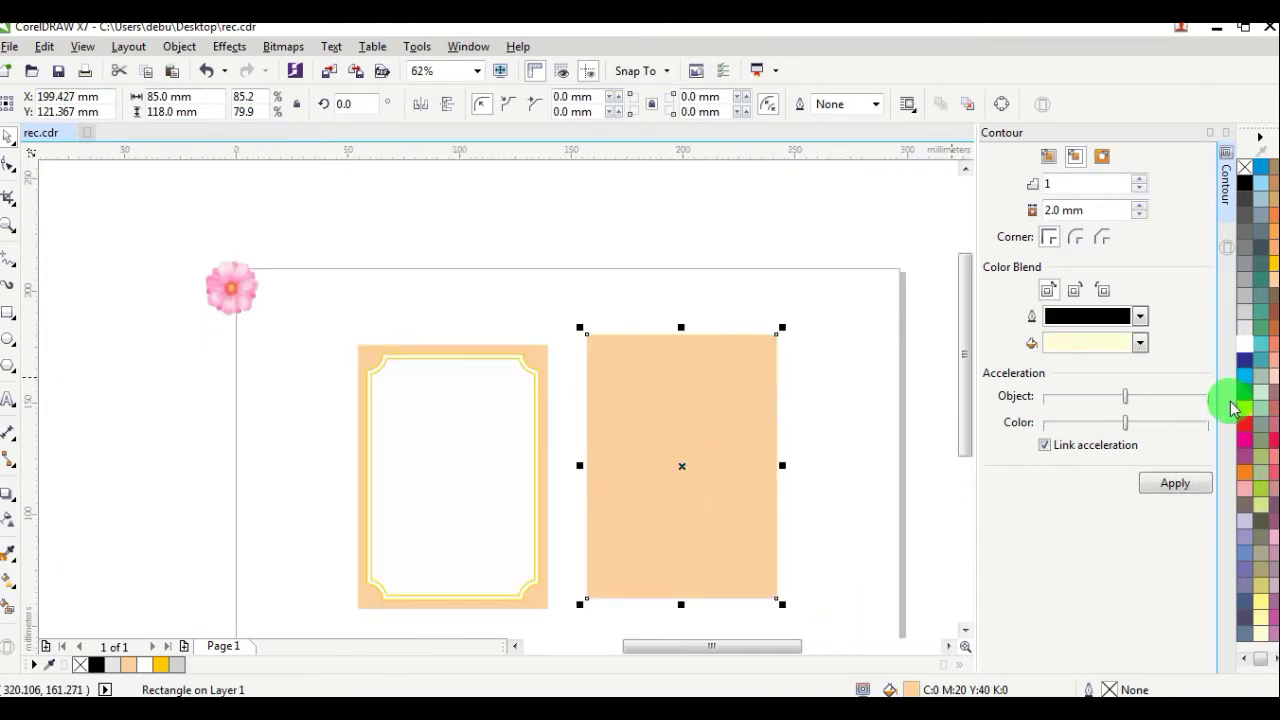
click(1245, 440)
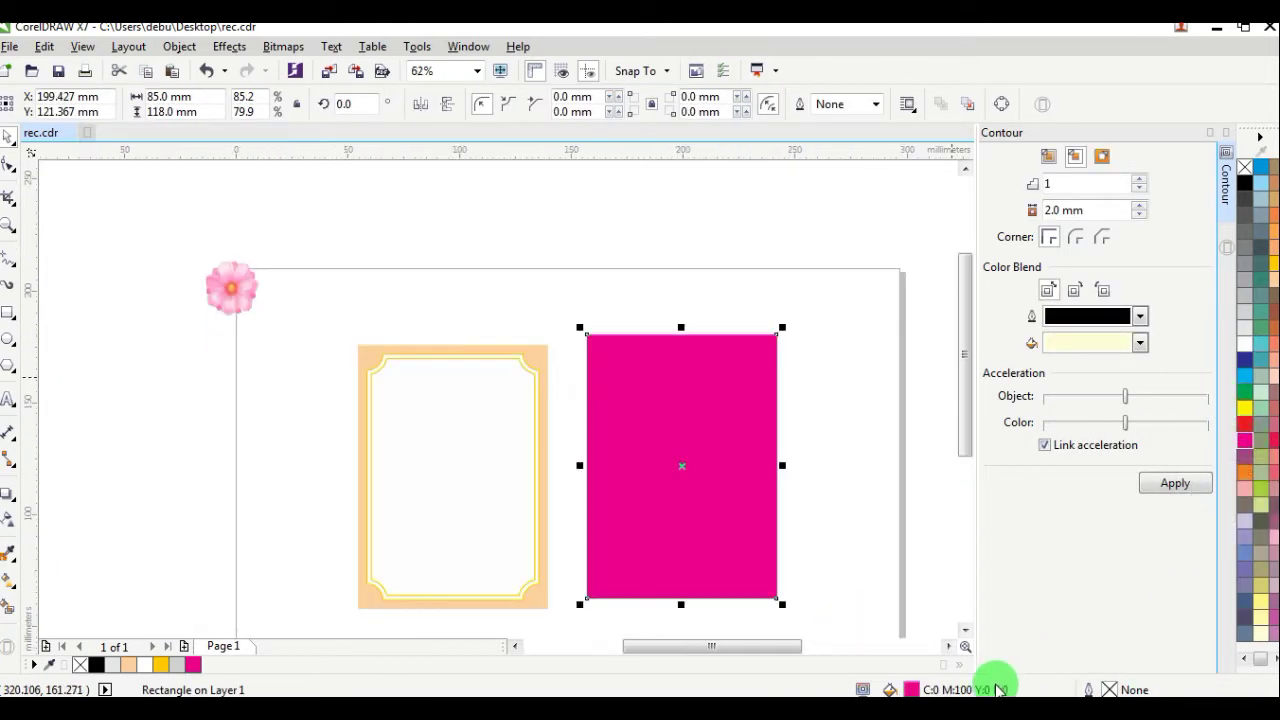
double_click(912, 688)
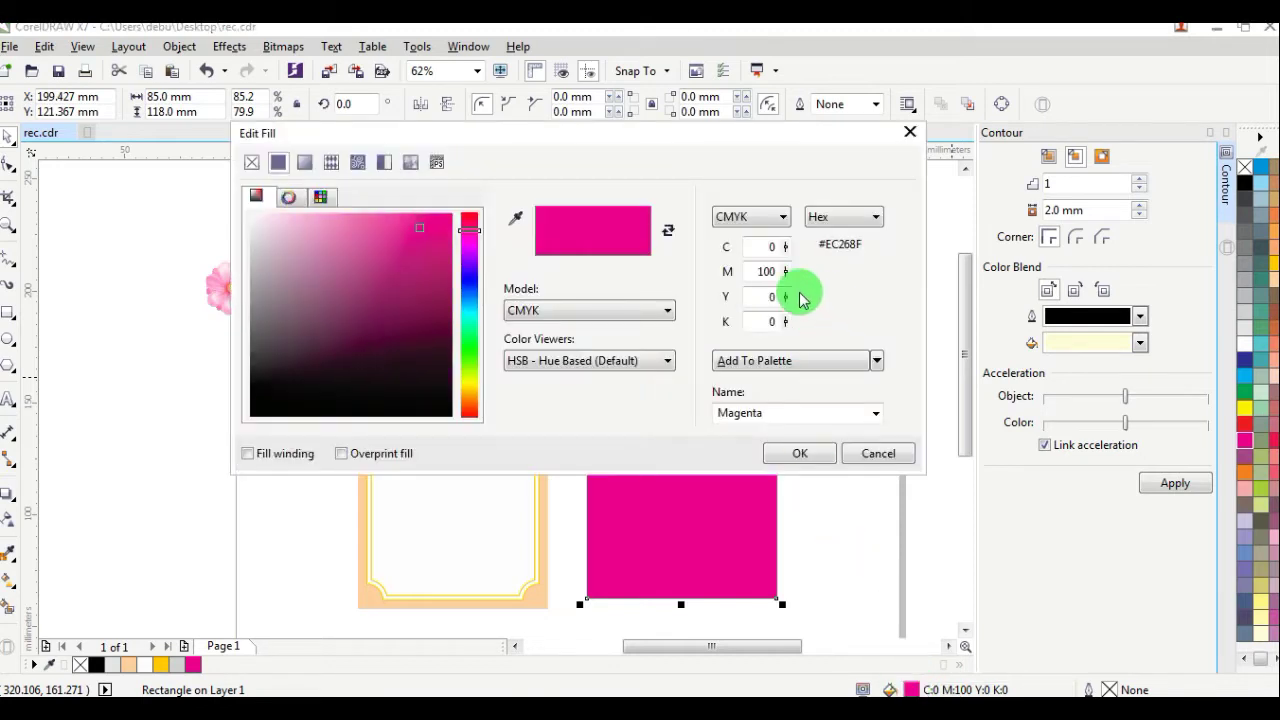
double_click(755, 272)
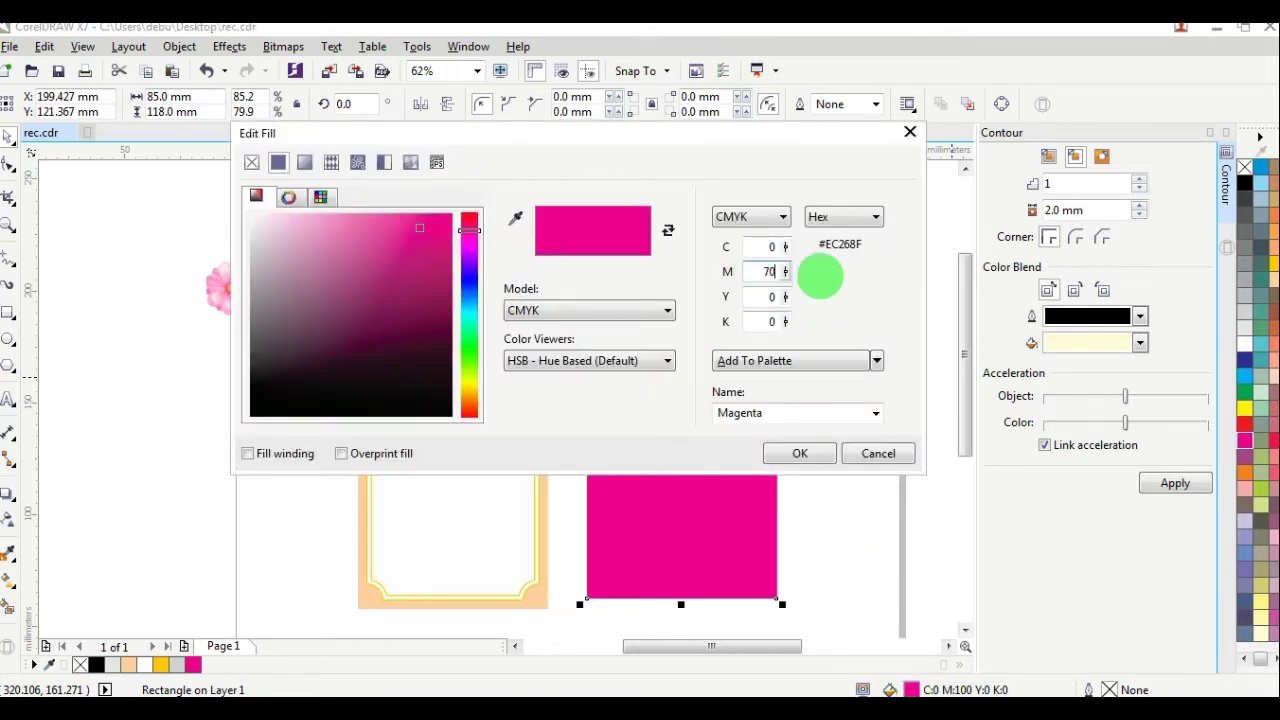
text(70)
key(Tab)
key(Return)
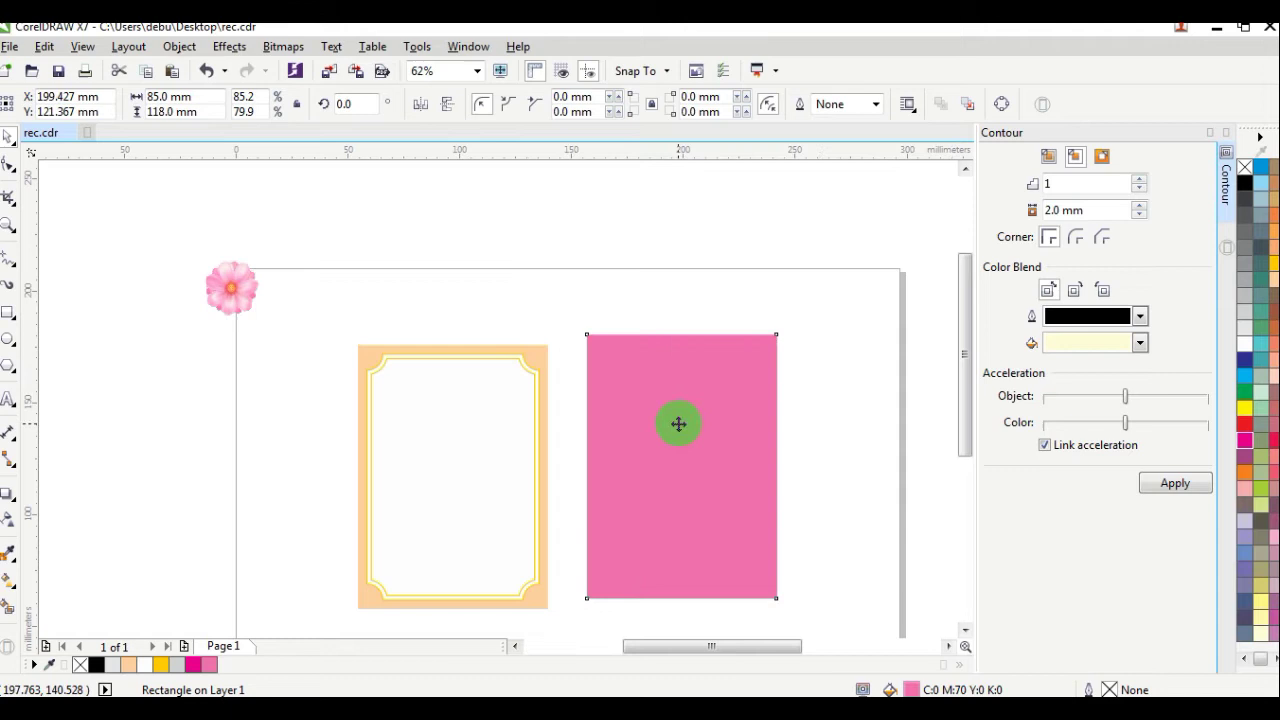
Place the pink flower over the upper-left corner of the pink rectangle and bring it to the front.
click(374, 240)
drag(252, 294, 608, 354)
scroll(608, 345, up, 3)
key(shift+Page_Up)
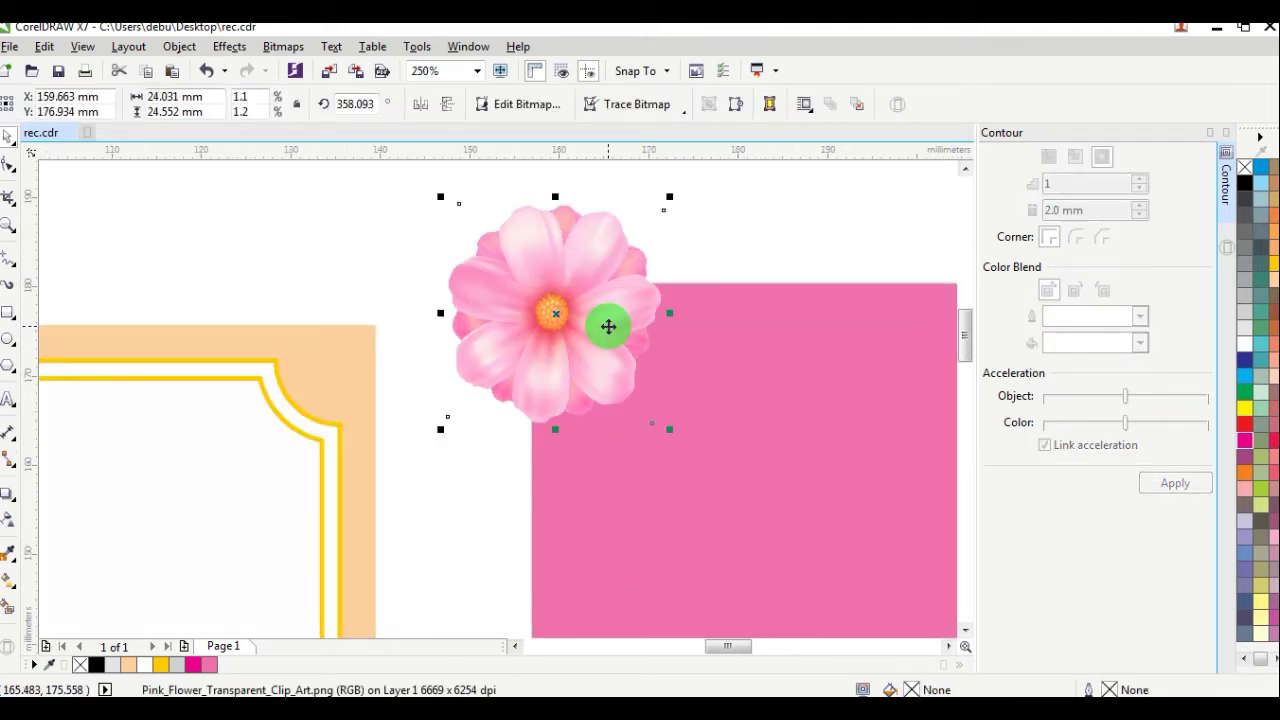
click(808, 412)
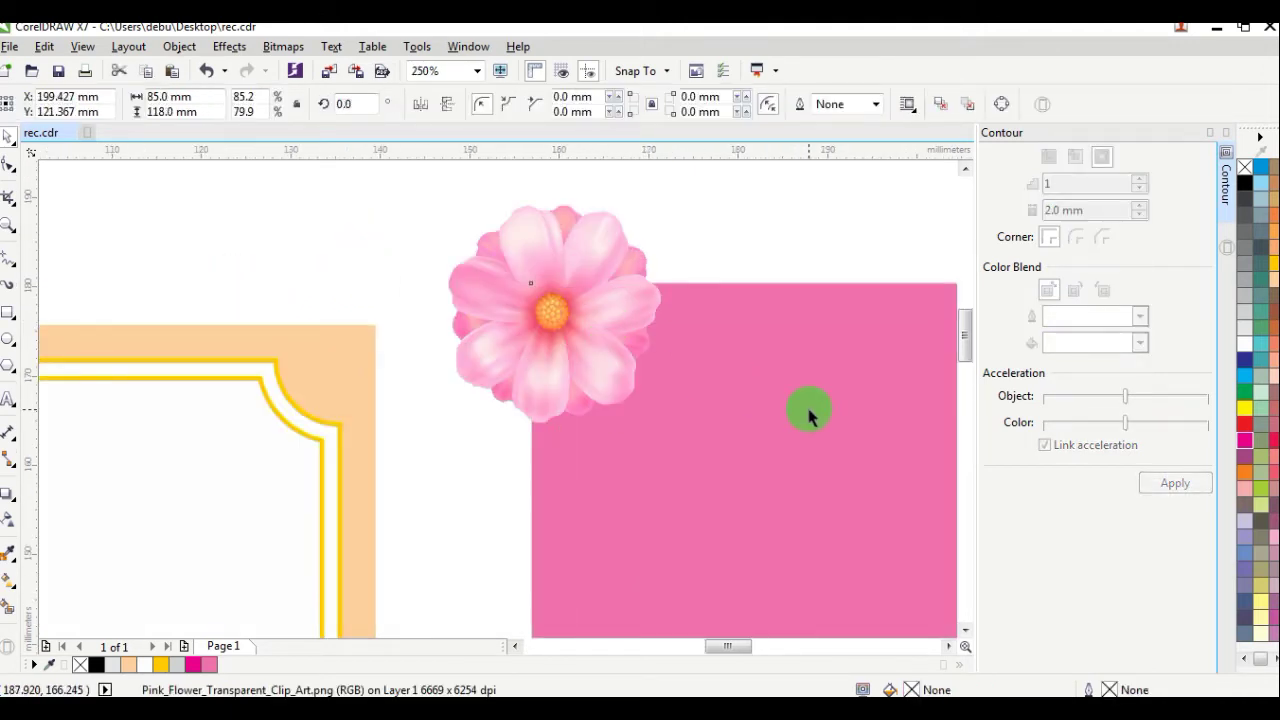
Add two flower copies, about 21 mm wide, above and below the corner flower to form a cluster.
click(695, 231)
drag(622, 318, 792, 378)
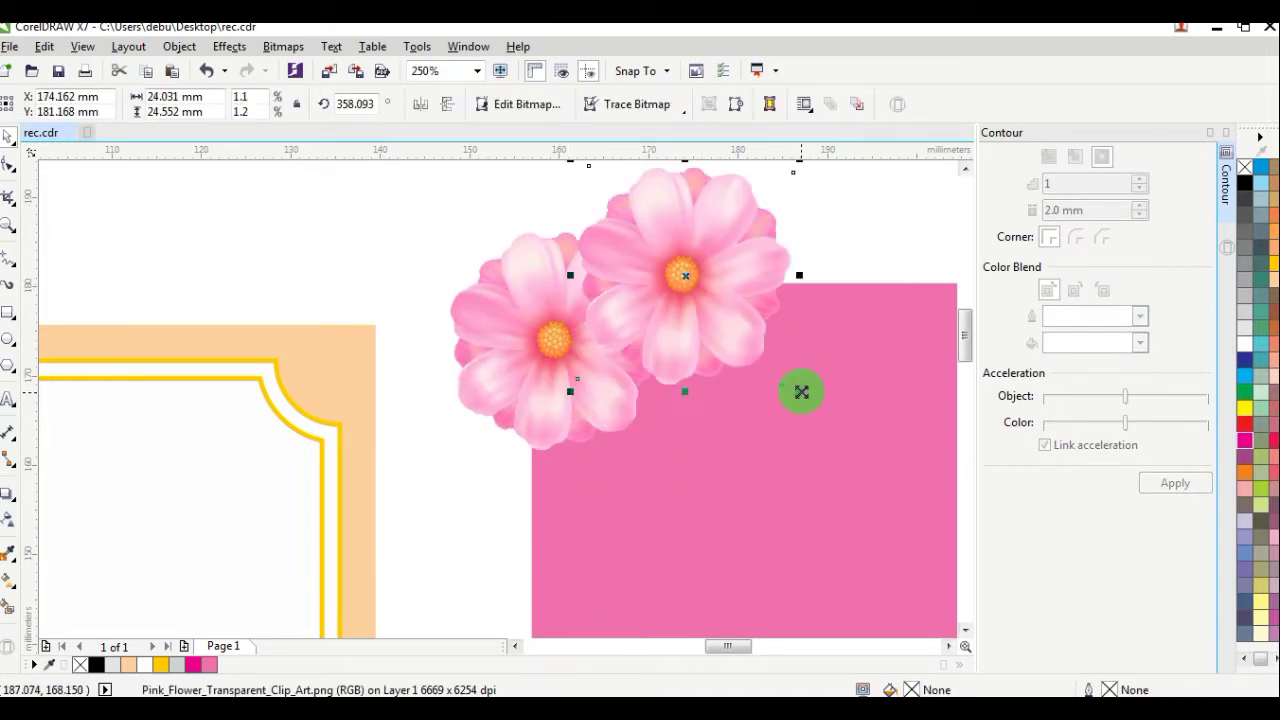
drag(735, 285, 574, 494)
scroll(574, 494, down, 3)
scroll(665, 530, up, 3)
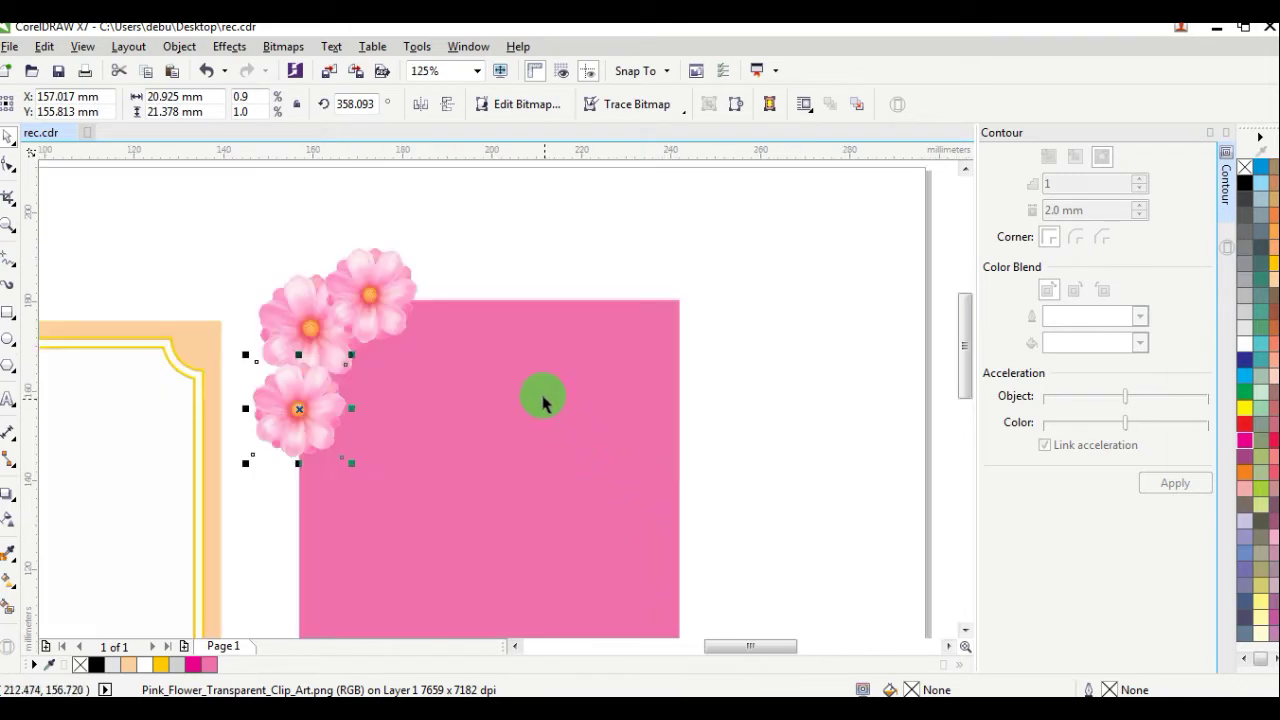
Place another flower copy on the pink rectangle's right edge and enlarge it to about 25 mm wide.
drag(415, 300, 702, 491)
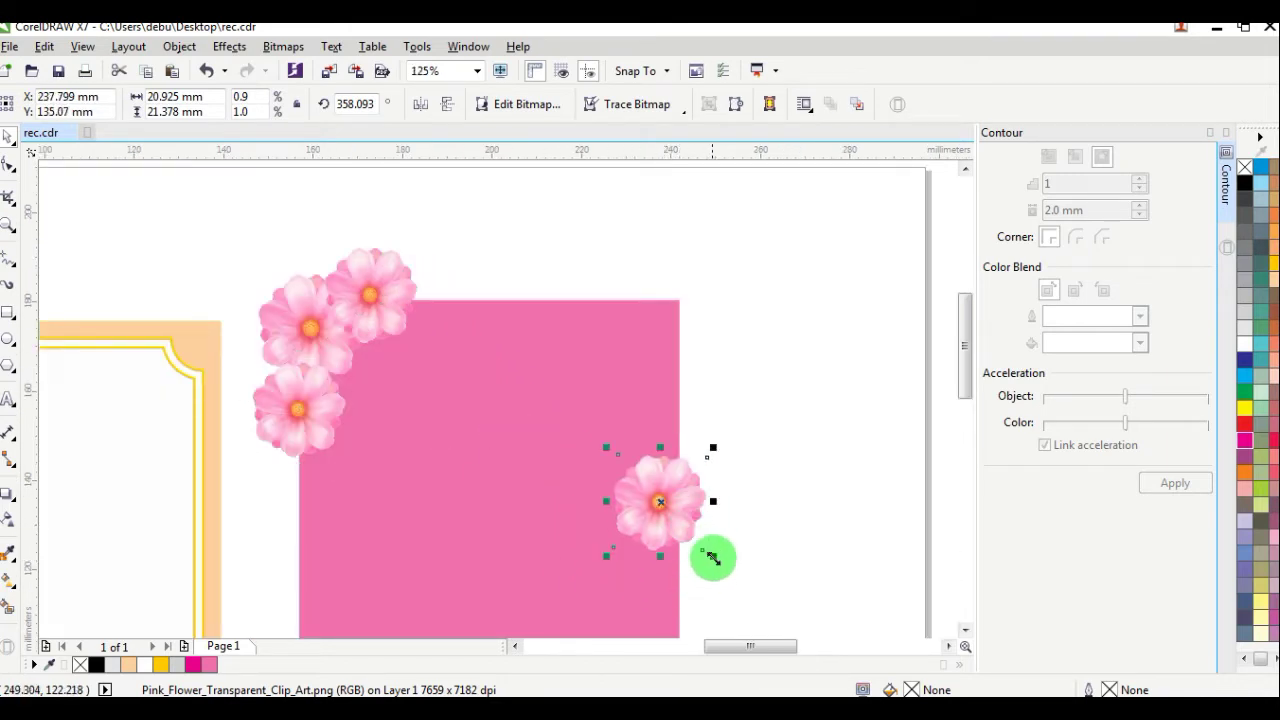
drag(712, 558, 720, 563)
drag(688, 501, 720, 503)
Bring the balloon clip art to the pink rectangle's right edge below the flower and rotate it to about 327 degrees.
scroll(787, 558, down, 3)
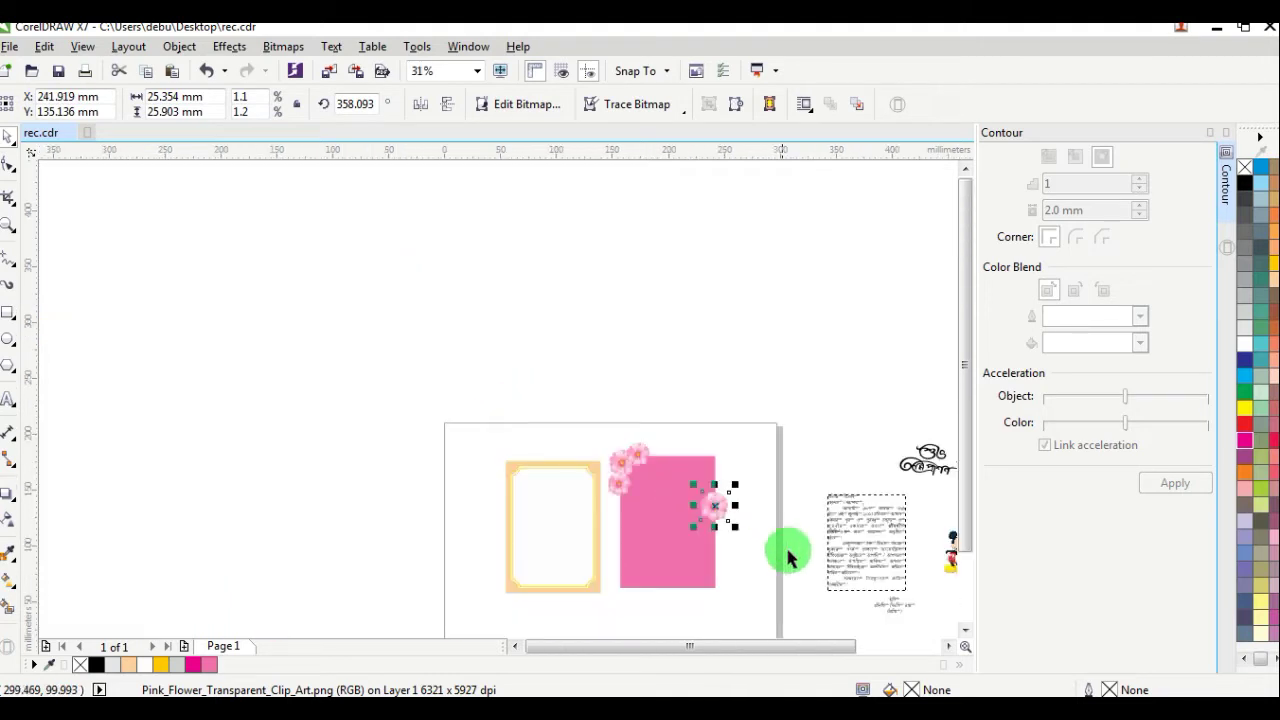
scroll(950, 648, right, 4)
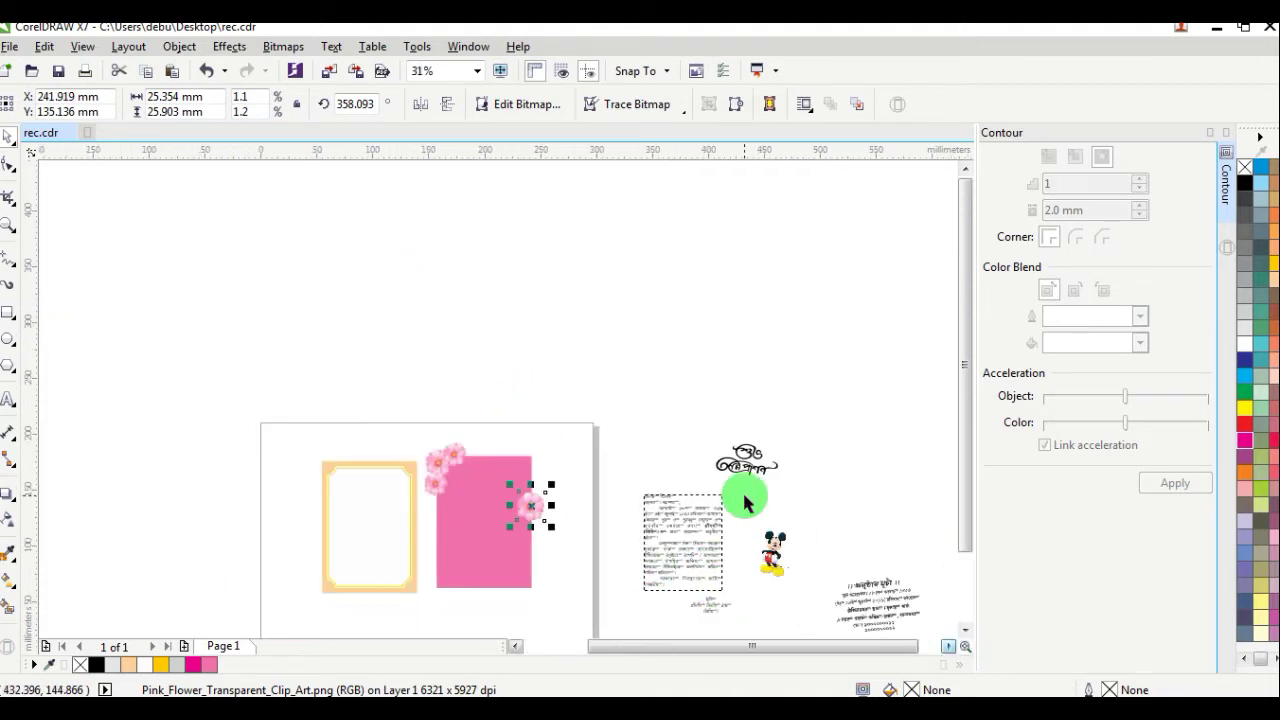
scroll(743, 490, down, 3)
click(722, 545)
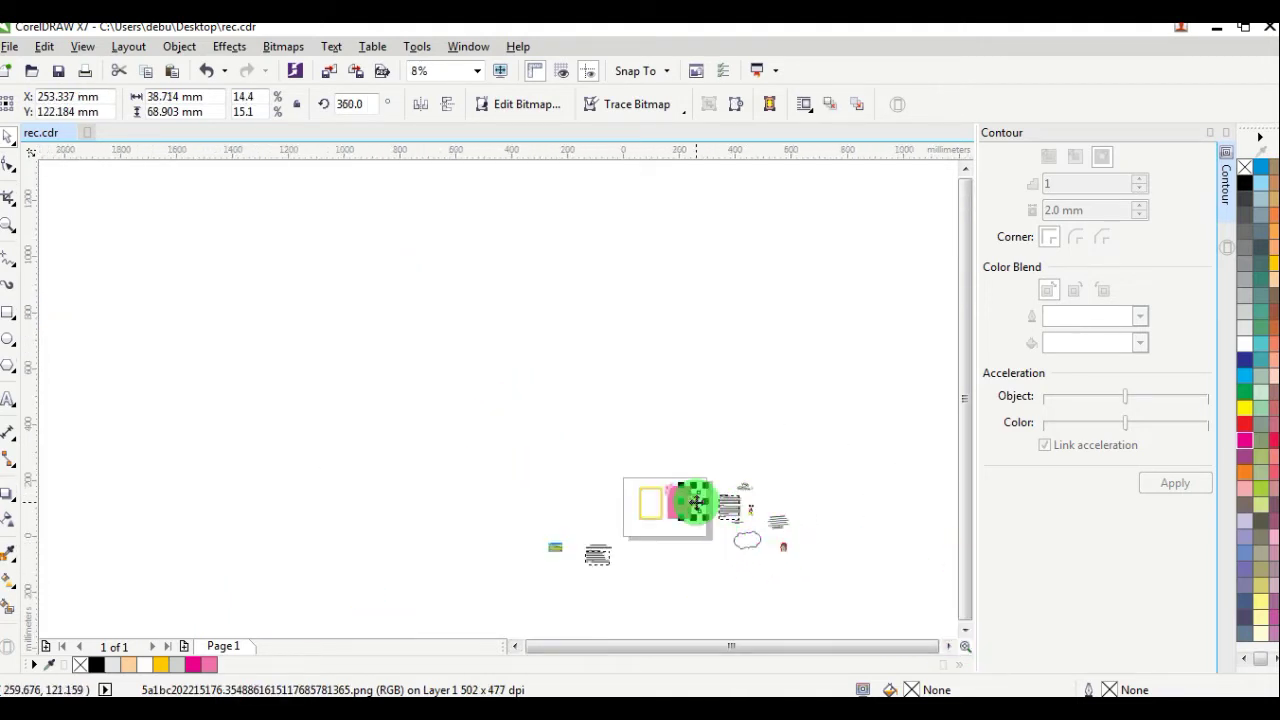
scroll(695, 490, up, 5)
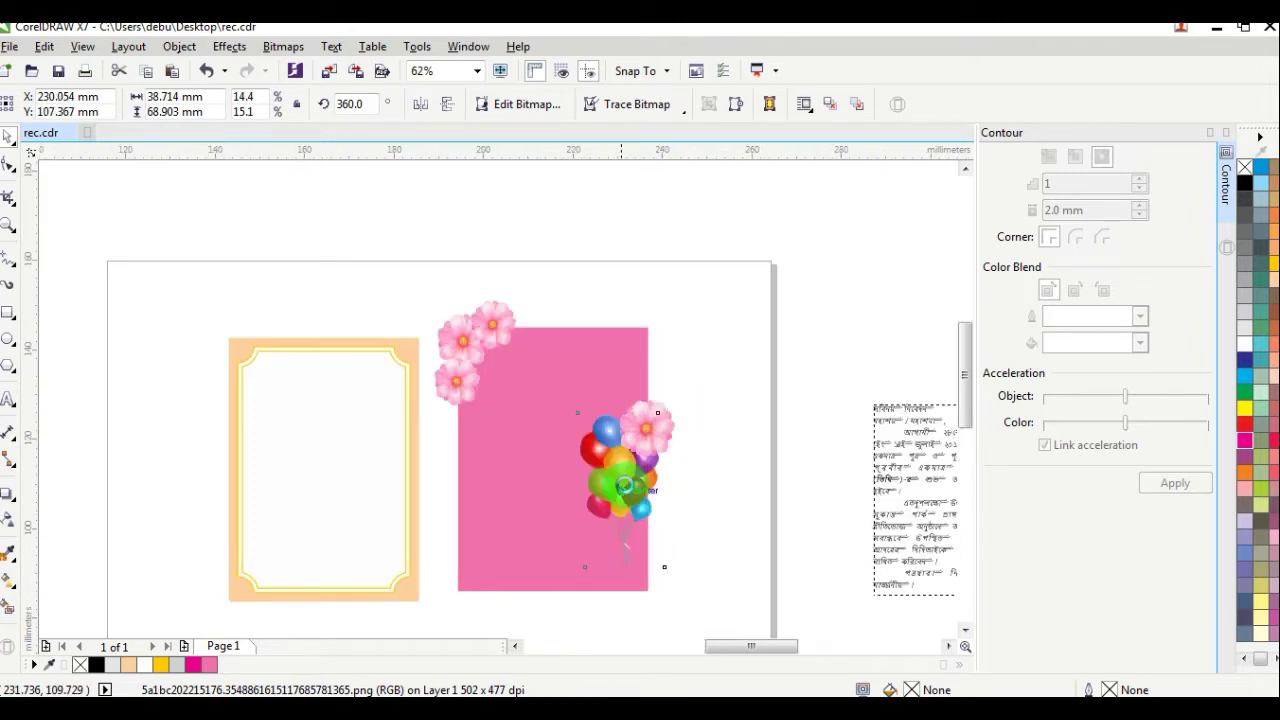
scroll(625, 479, up, 3)
drag(729, 352, 731, 528)
click(780, 537)
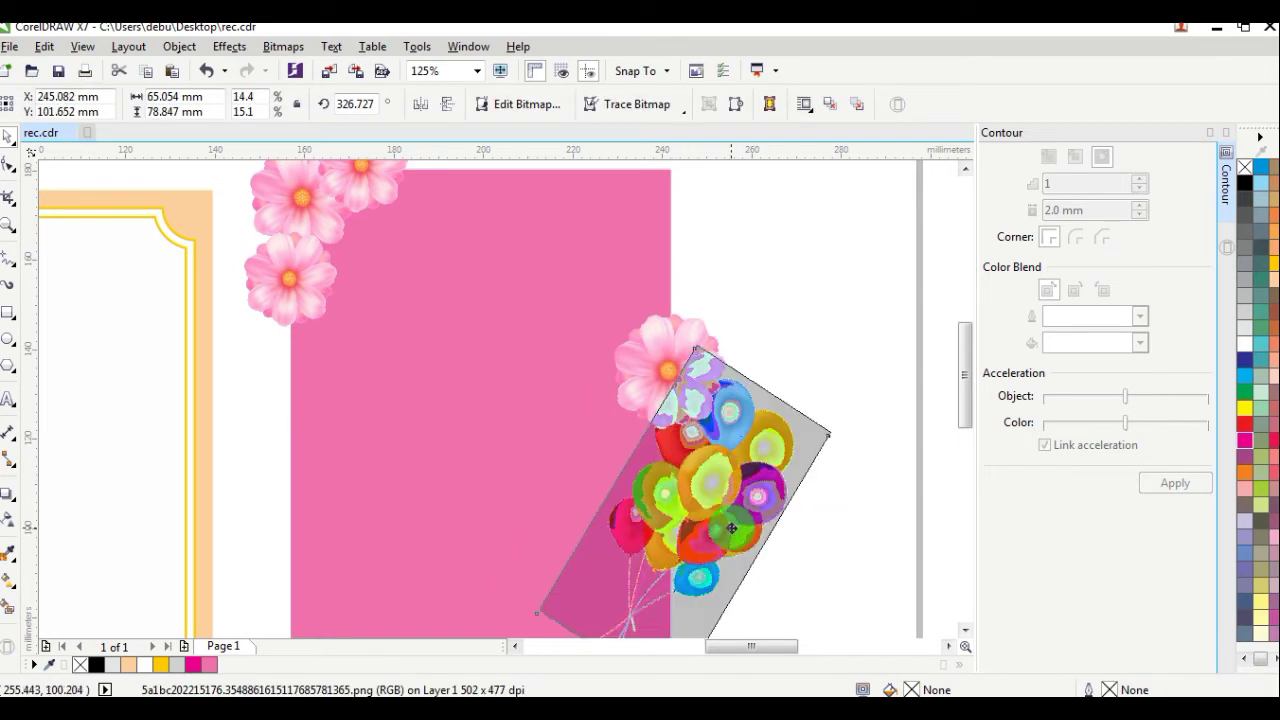
key(Escape)
Shift the balloons closer to the rectangle's edge and add a flower copy about 22 mm wide over their lower end.
click(965, 630)
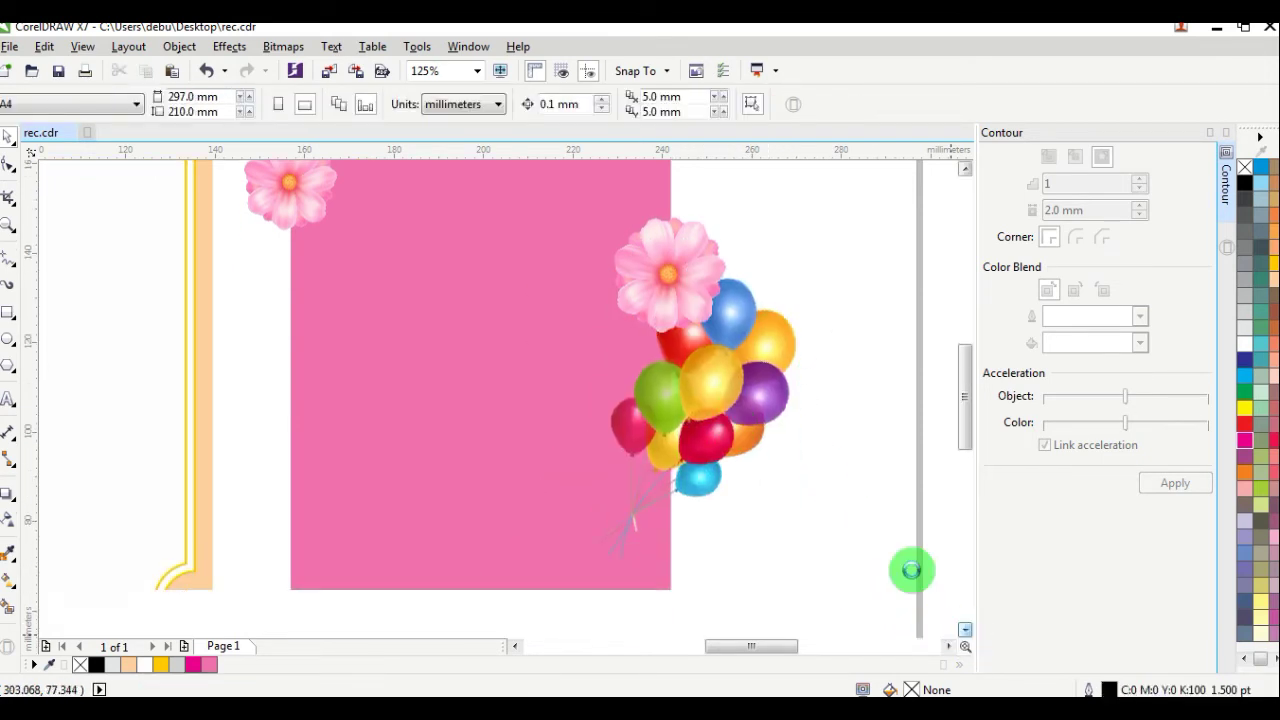
drag(729, 371, 700, 330)
drag(657, 246, 675, 511)
drag(730, 587, 711, 567)
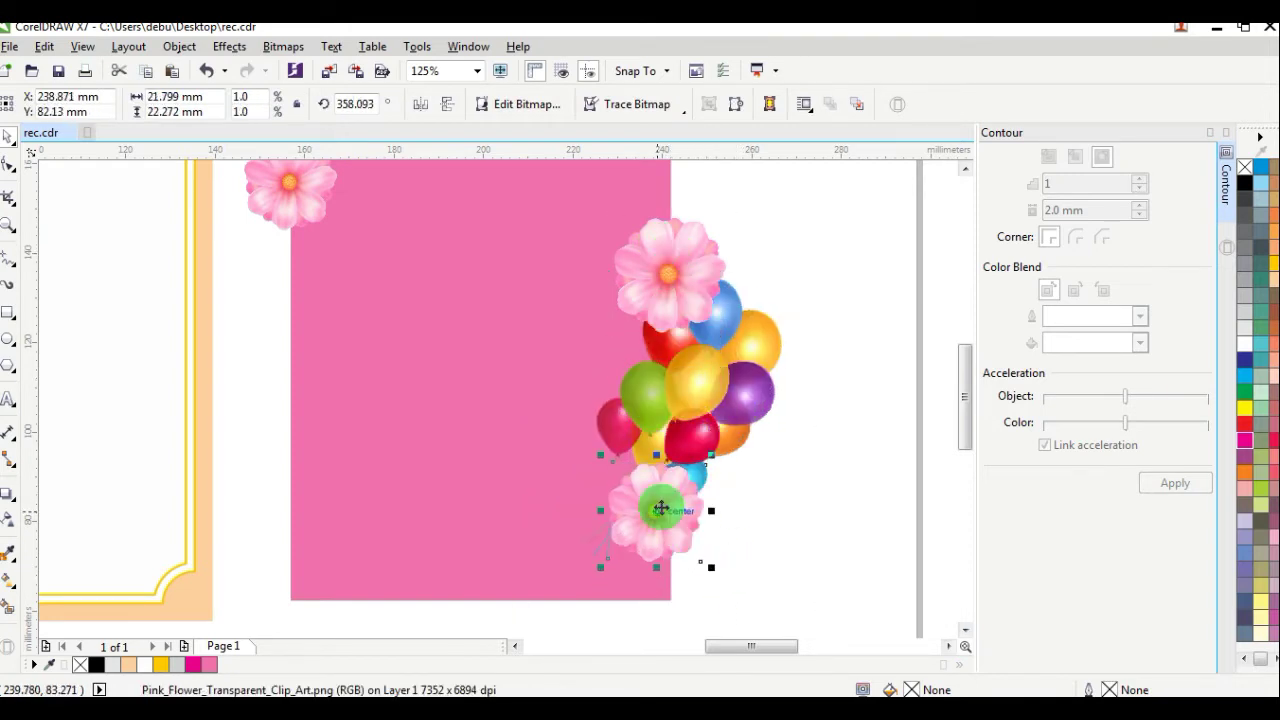
Add a small flower copy about 15 mm wide above the upper flower on the rectangle's right edge.
drag(657, 508, 665, 211)
scroll(668, 208, down, 1)
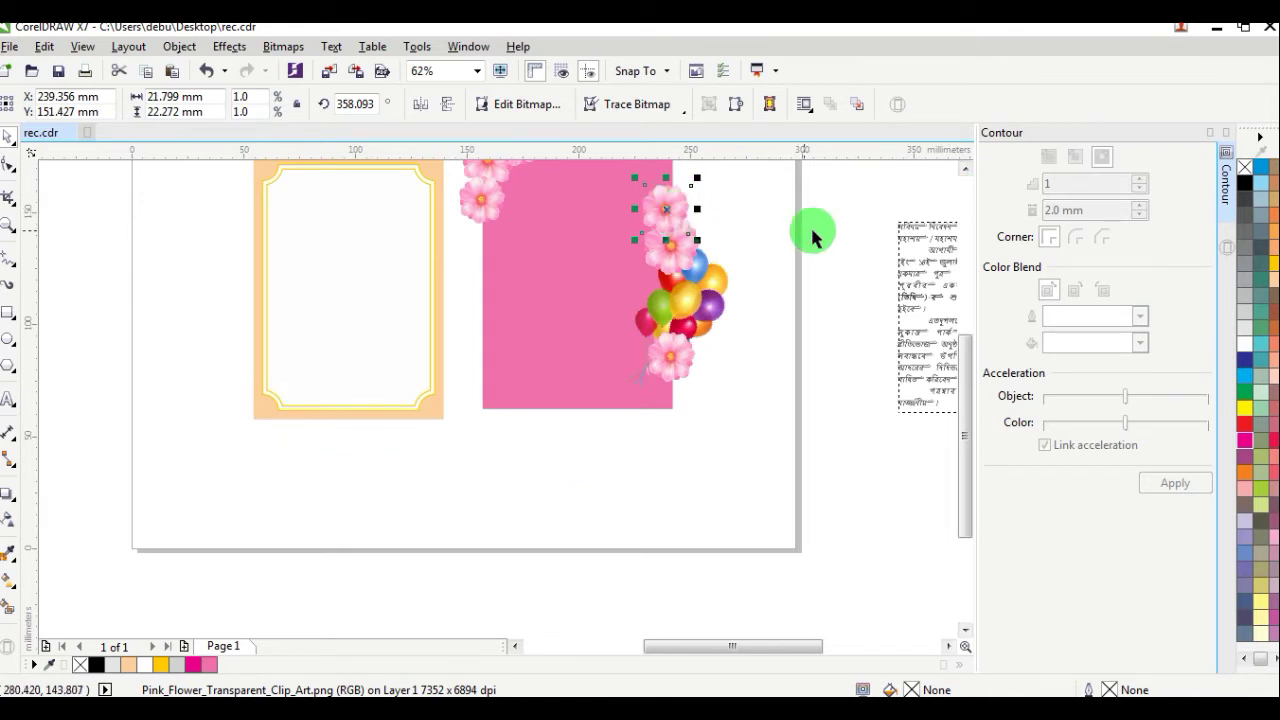
click(965, 168)
click(965, 168)
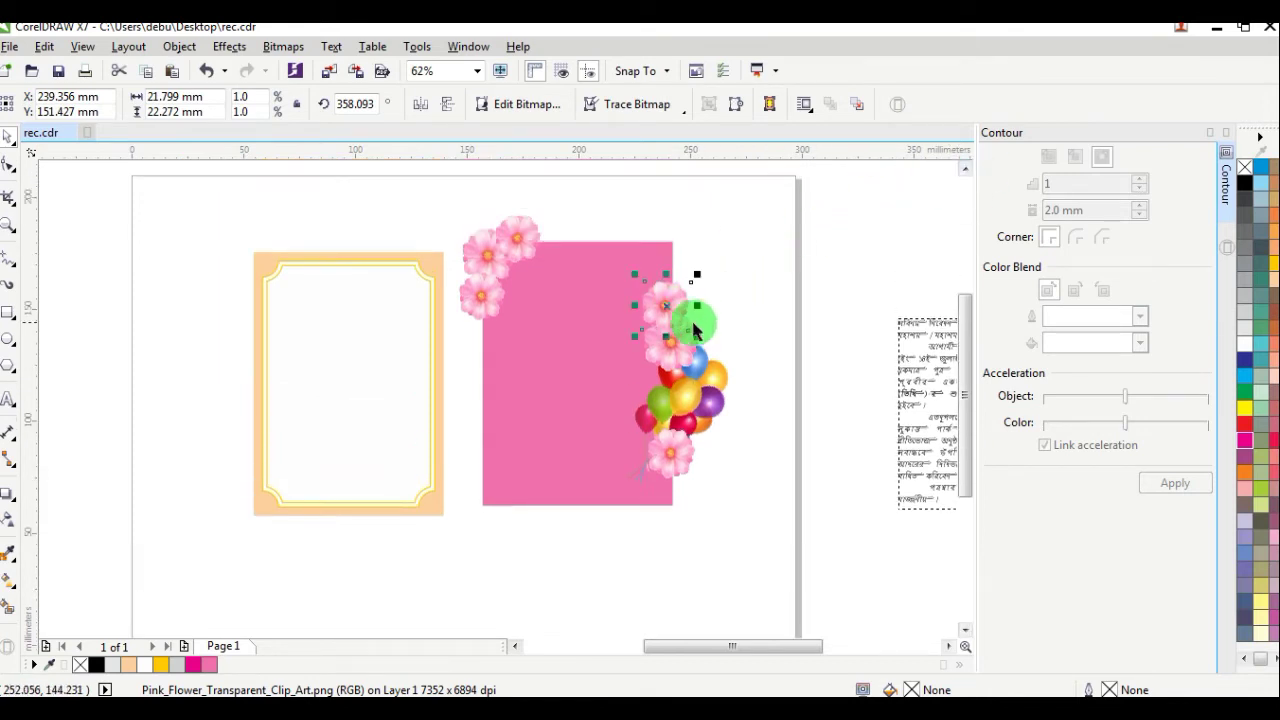
scroll(674, 320, up, 1)
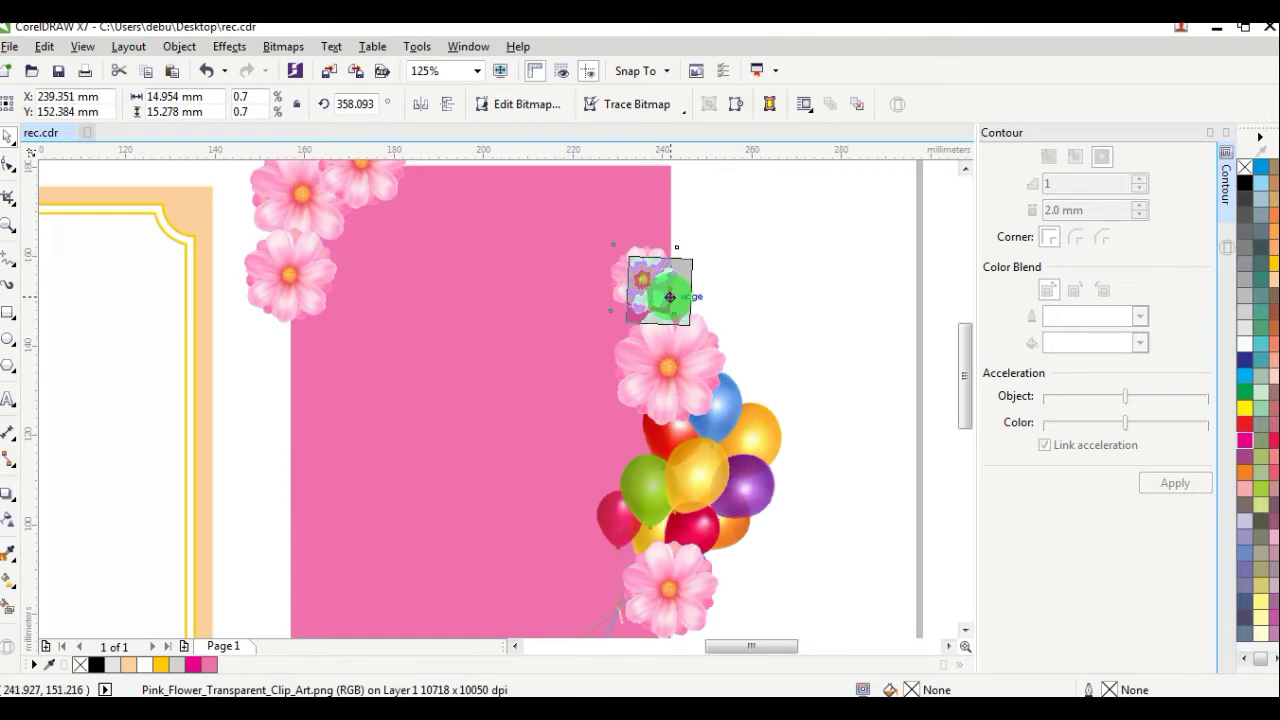
scroll(680, 306, down, 2)
click(731, 238)
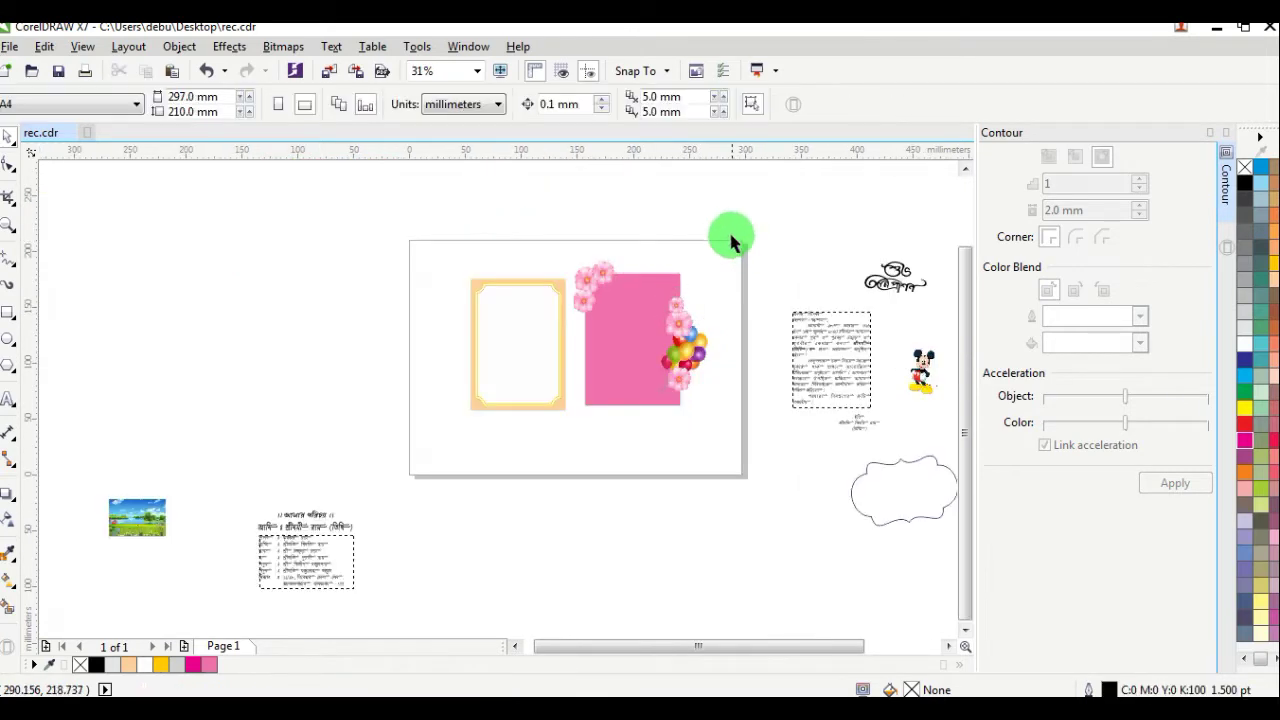
Move the pink rectangle with its flowers and balloons aside and group all eight objects.
drag(561, 437, 561, 436)
drag(623, 334, 680, 318)
scroll(683, 320, up, 1)
right_click(684, 322)
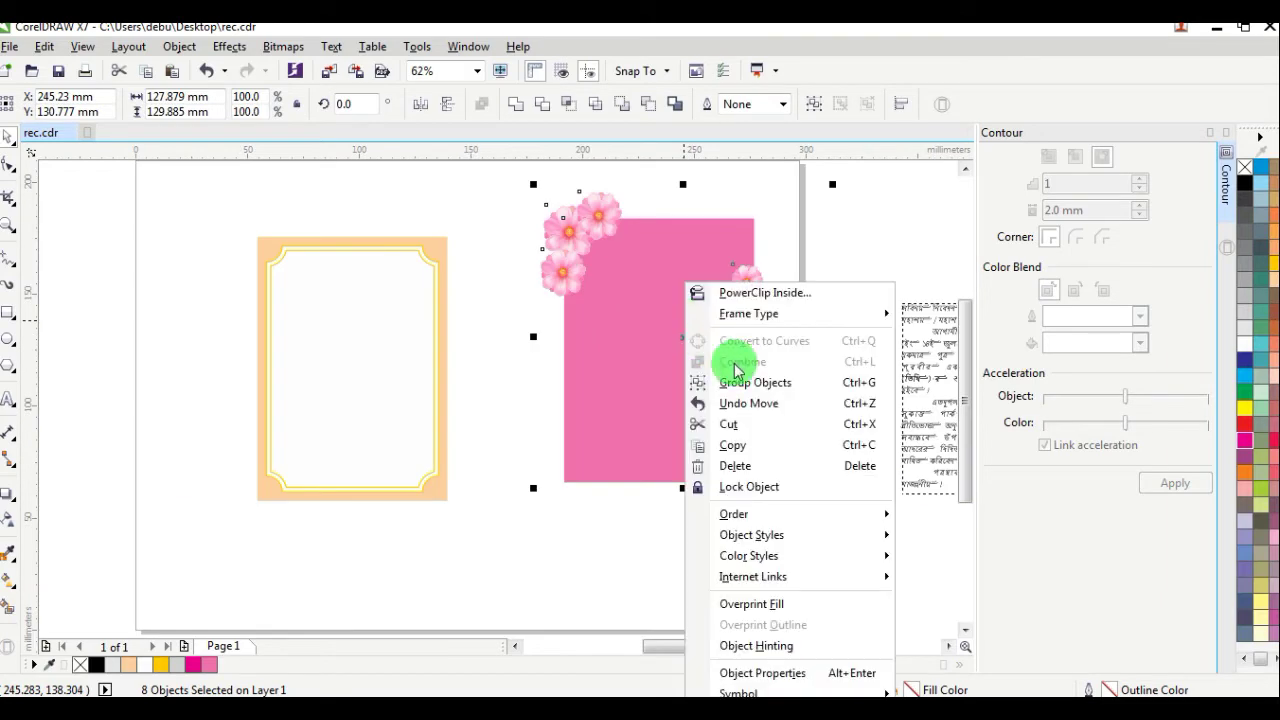
click(738, 381)
Rotate the decorated pink group about 8.4 degrees and position it over the peach frame.
drag(671, 357, 516, 366)
click(540, 374)
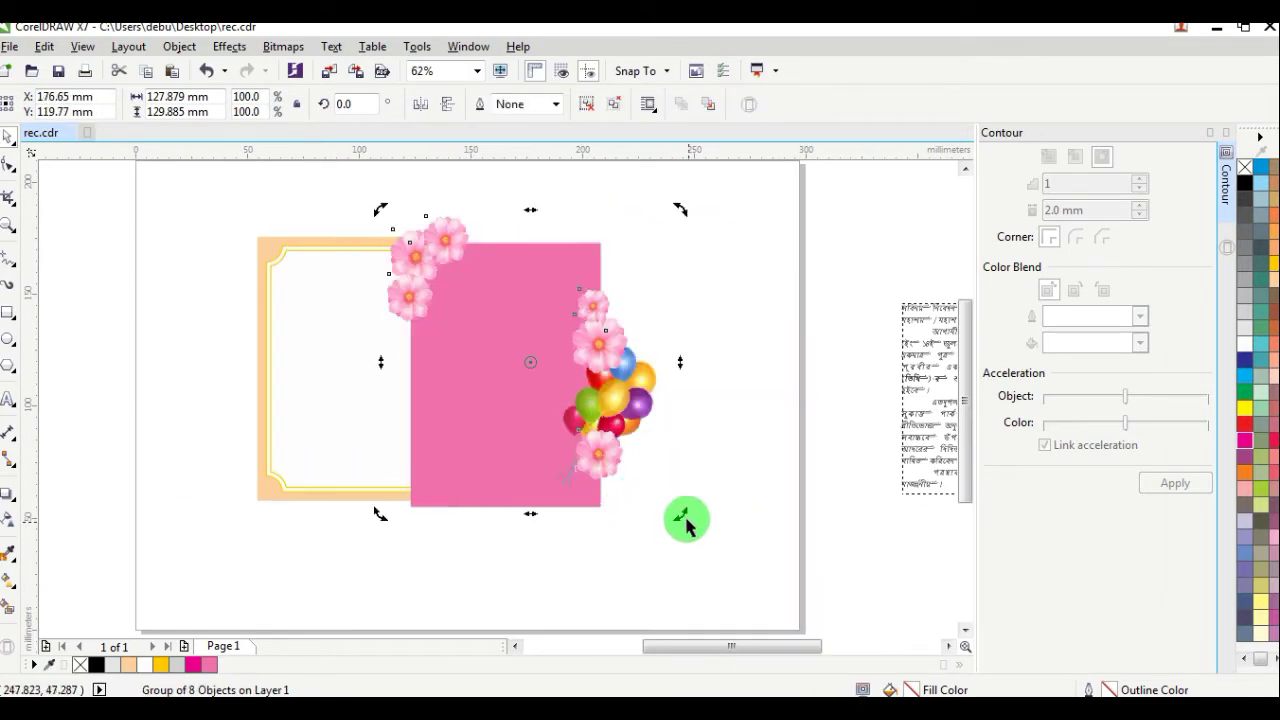
drag(680, 517, 711, 511)
drag(600, 443, 413, 428)
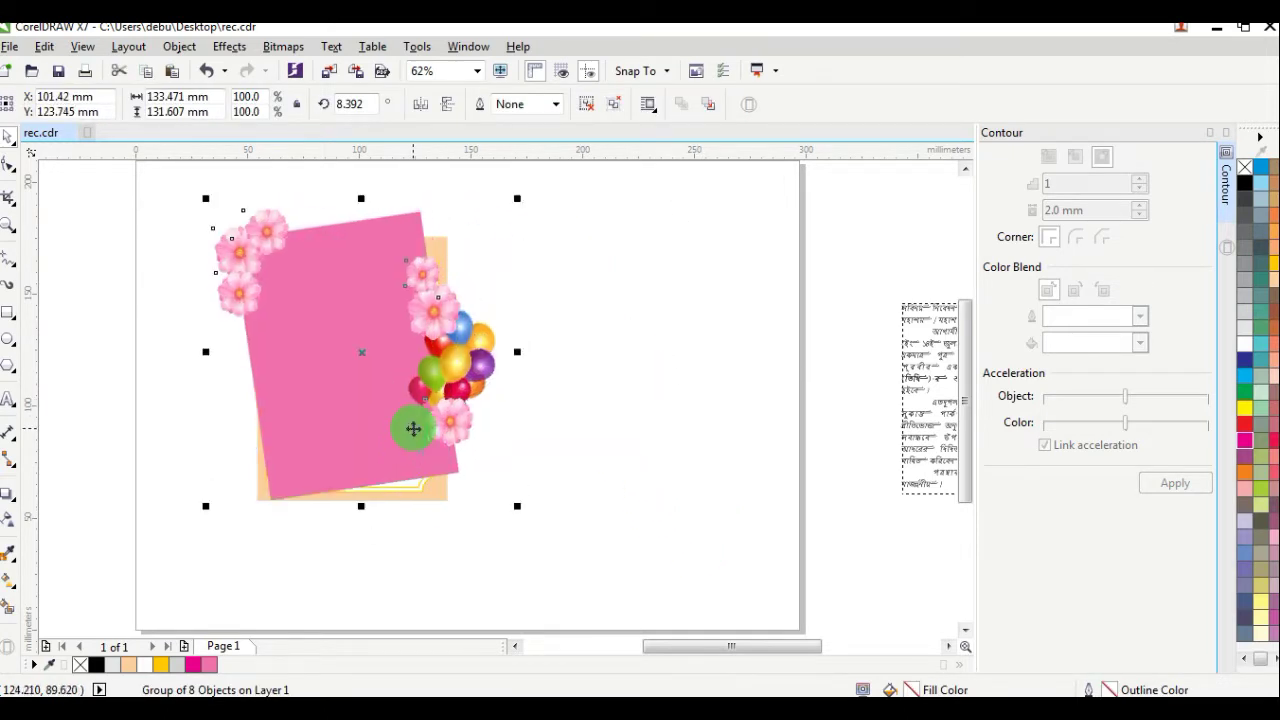
Send the pink group behind the peach frame and adjust its position so the corners, flowers and balloons stick out.
right_click(348, 292)
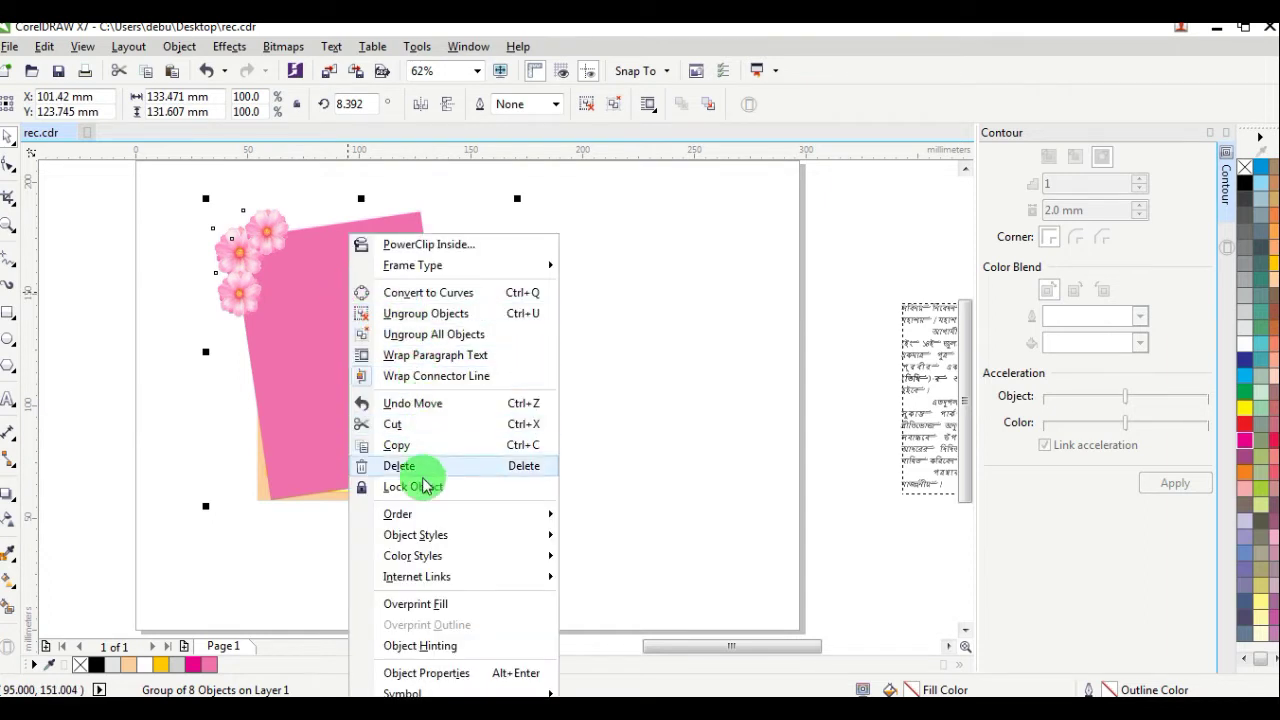
mouse_move(543, 514)
click(648, 530)
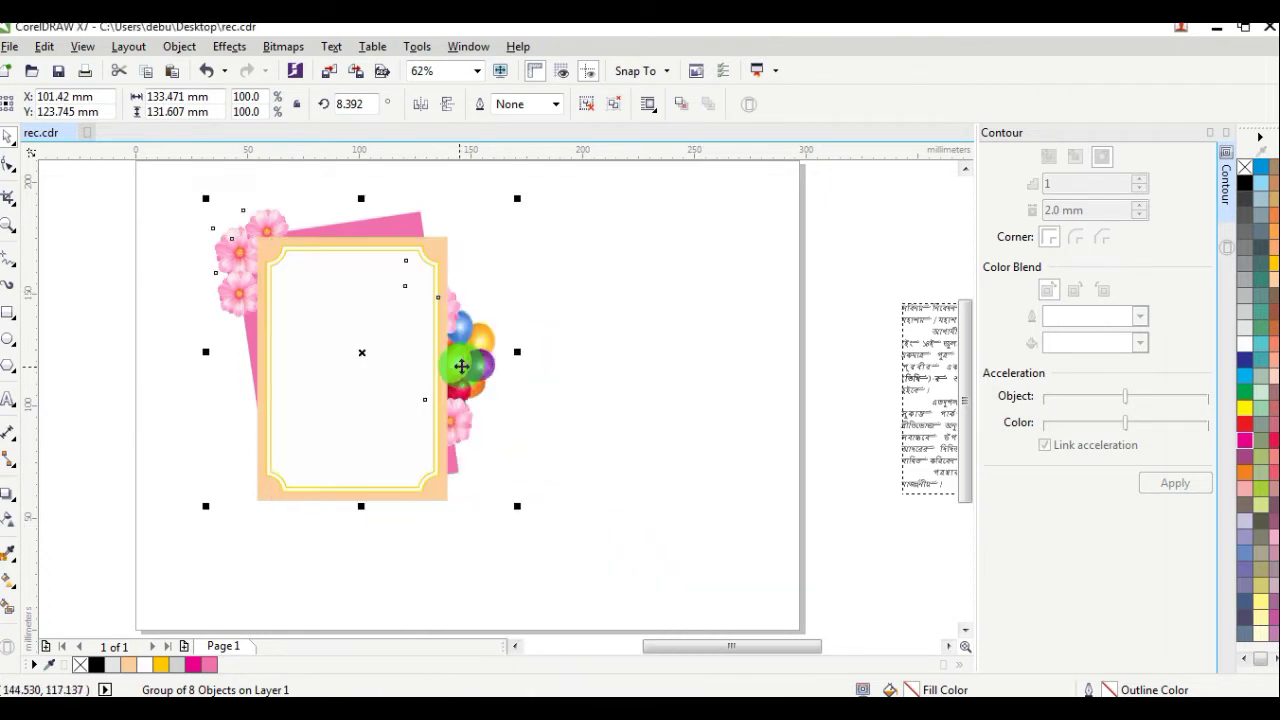
drag(483, 352, 489, 377)
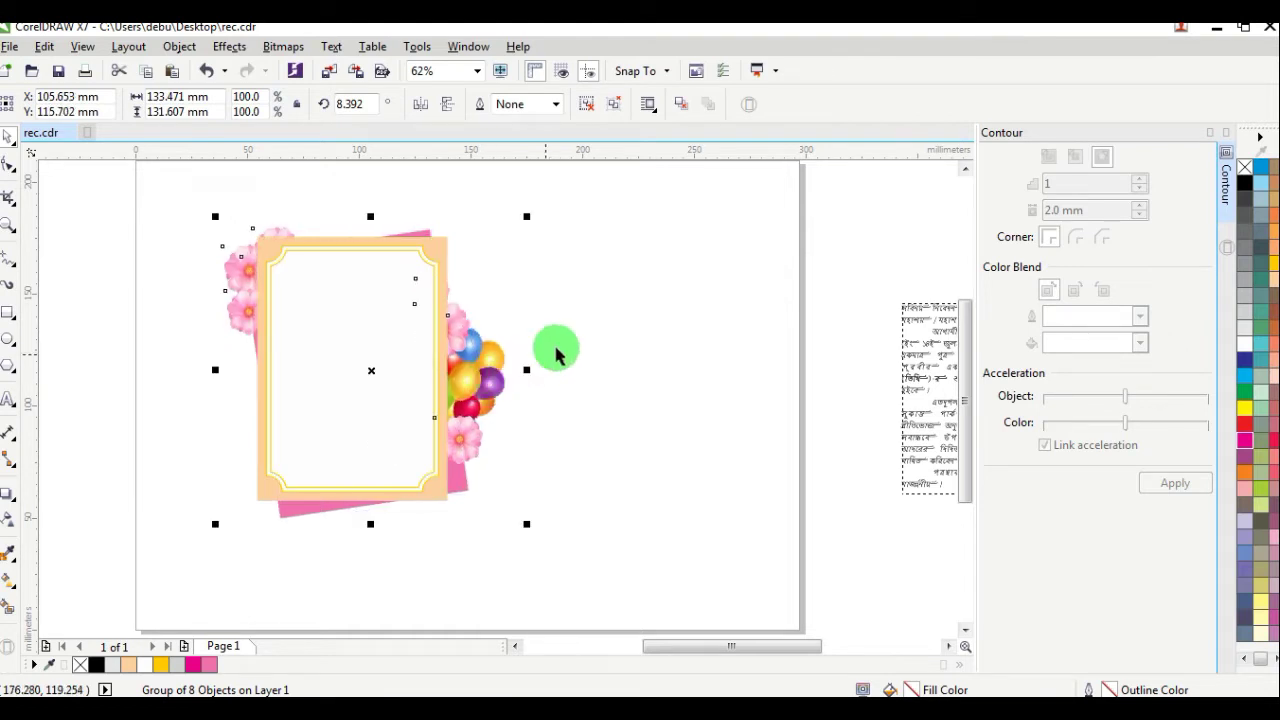
click(523, 274)
Set the magenta value of the tilted pink rectangle's fill to 85 without ungrouping it.
scroll(430, 238, up, 4)
ctrl+click(432, 232)
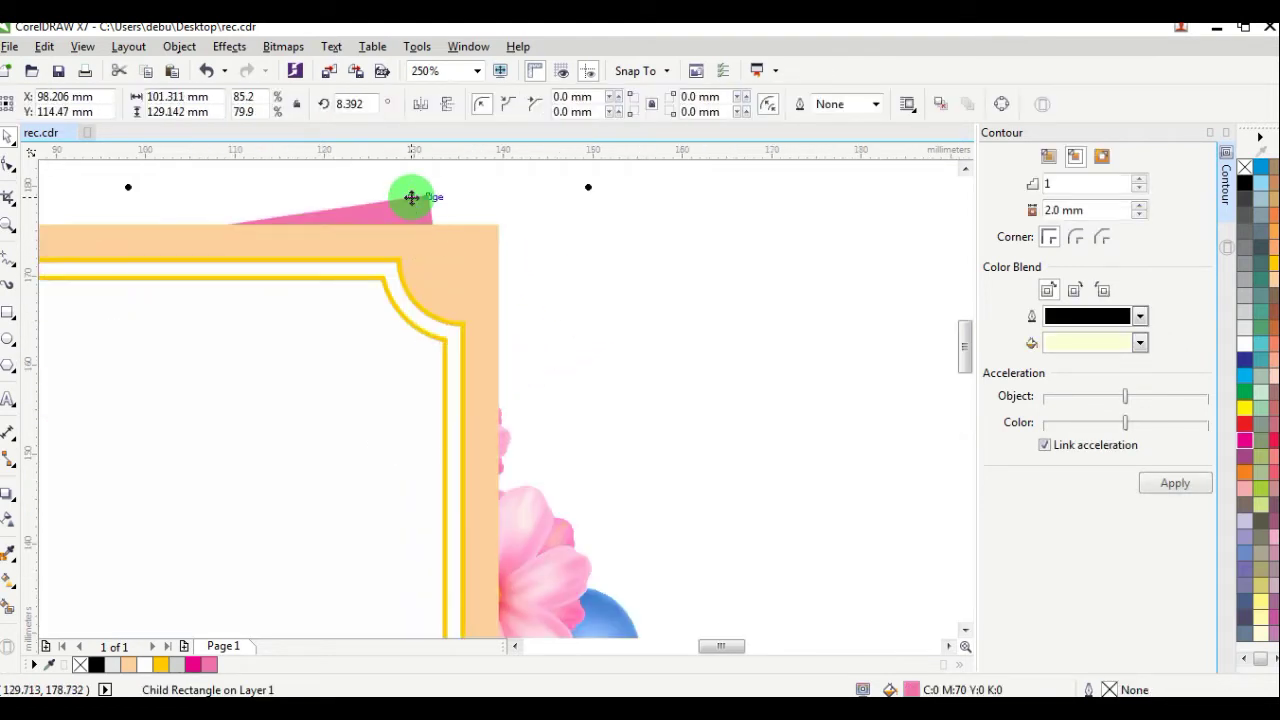
double_click(911, 689)
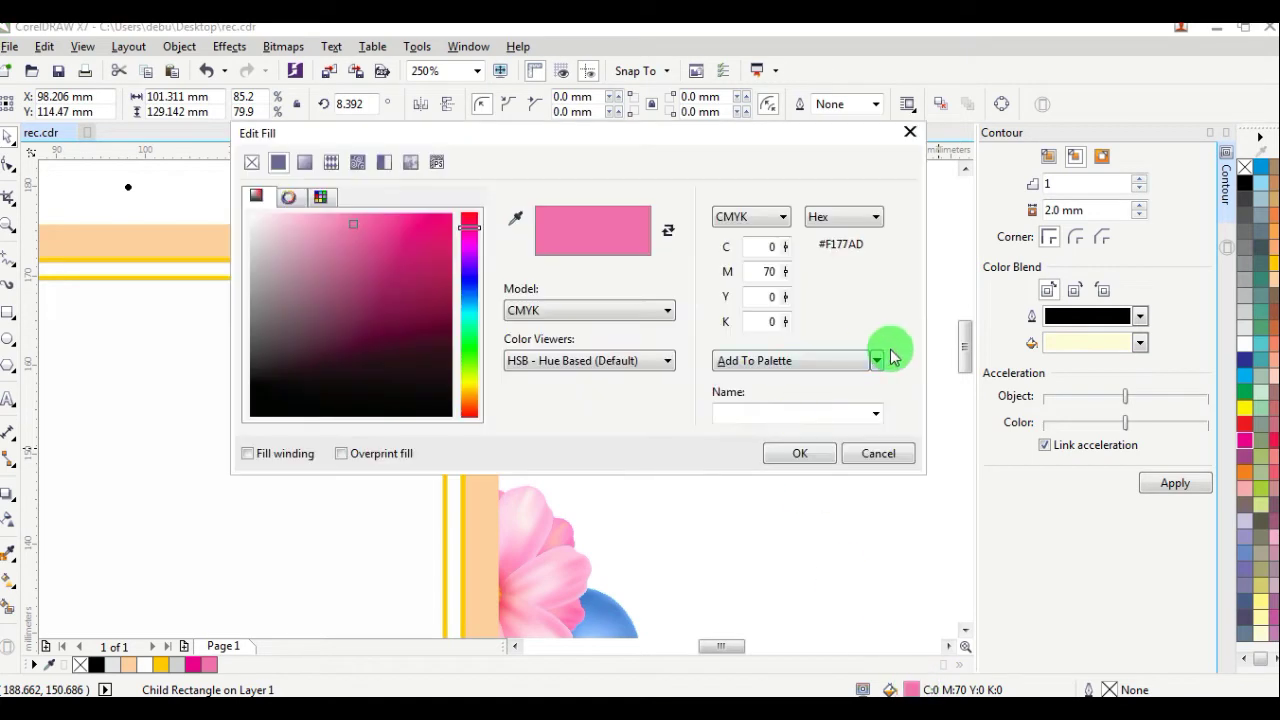
double_click(766, 272)
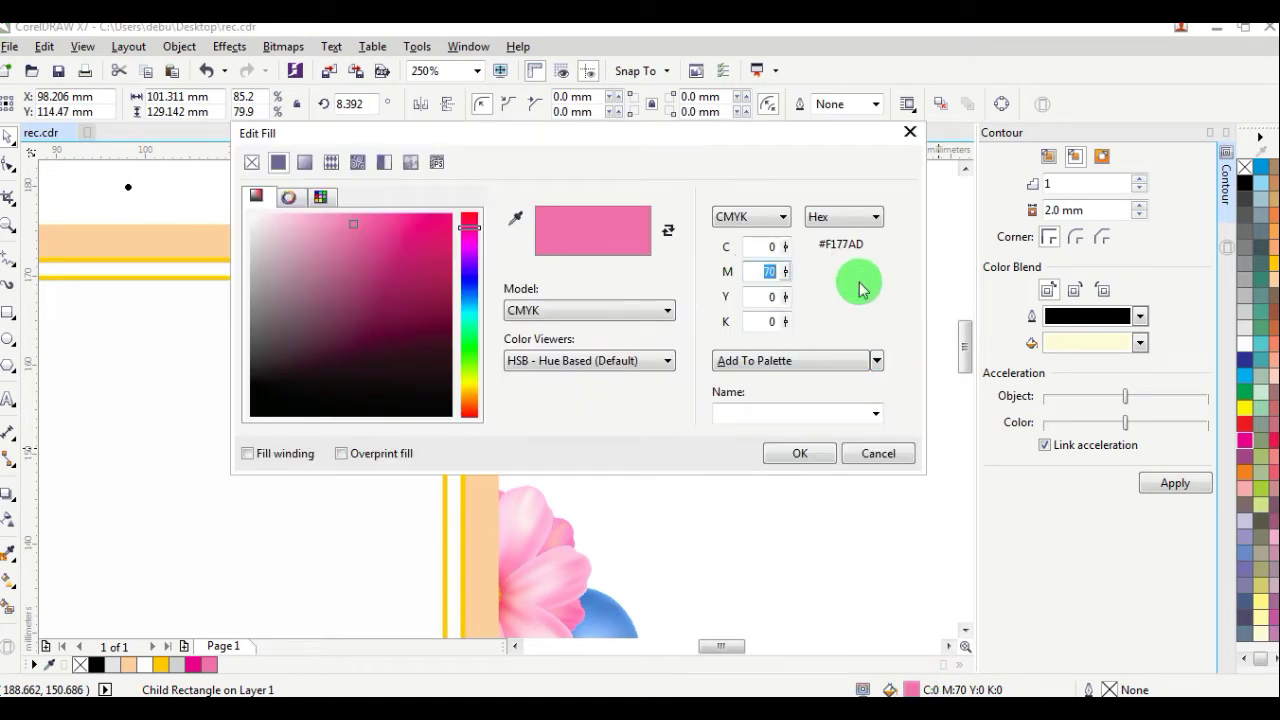
key(Return)
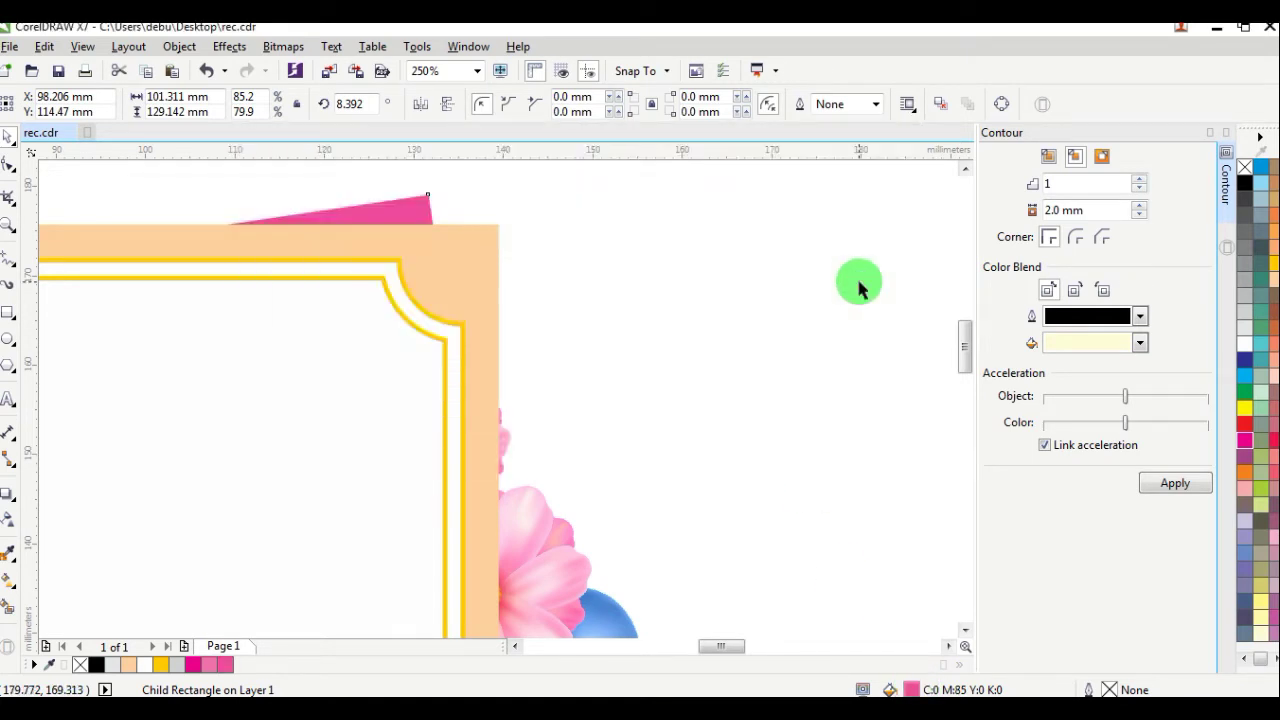
scroll(391, 375, down, 4)
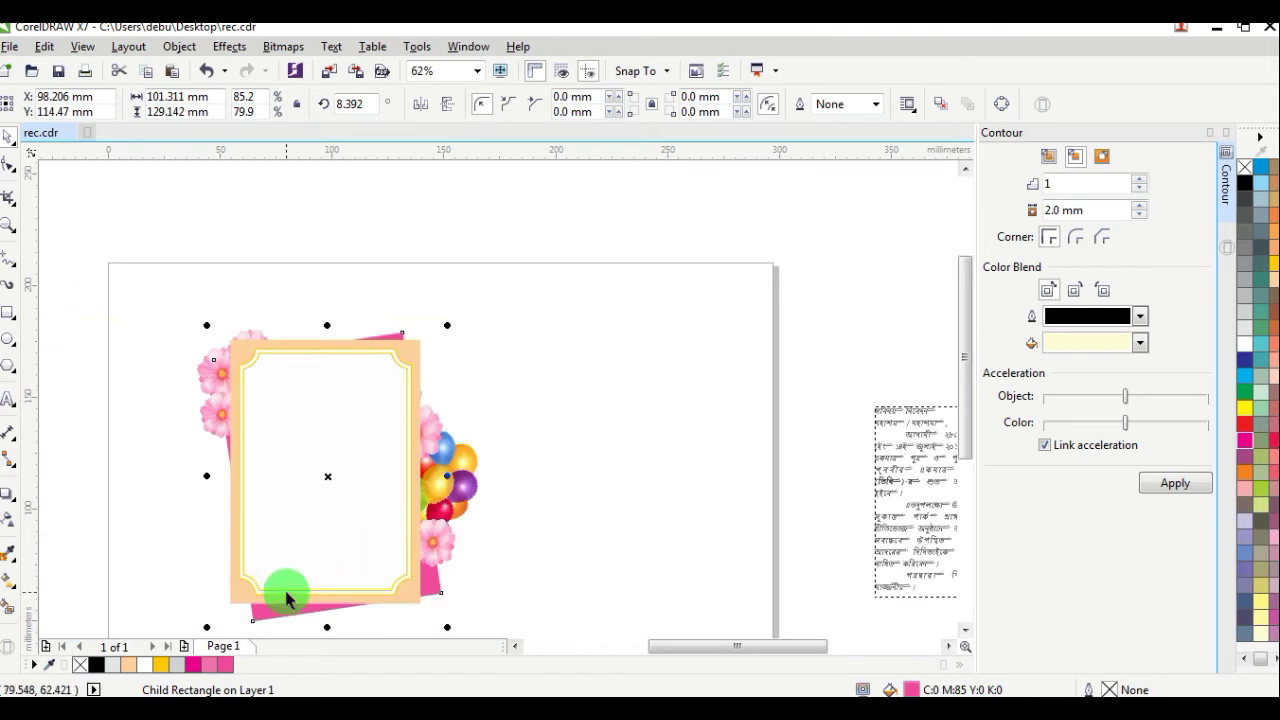
scroll(296, 614, up, 2)
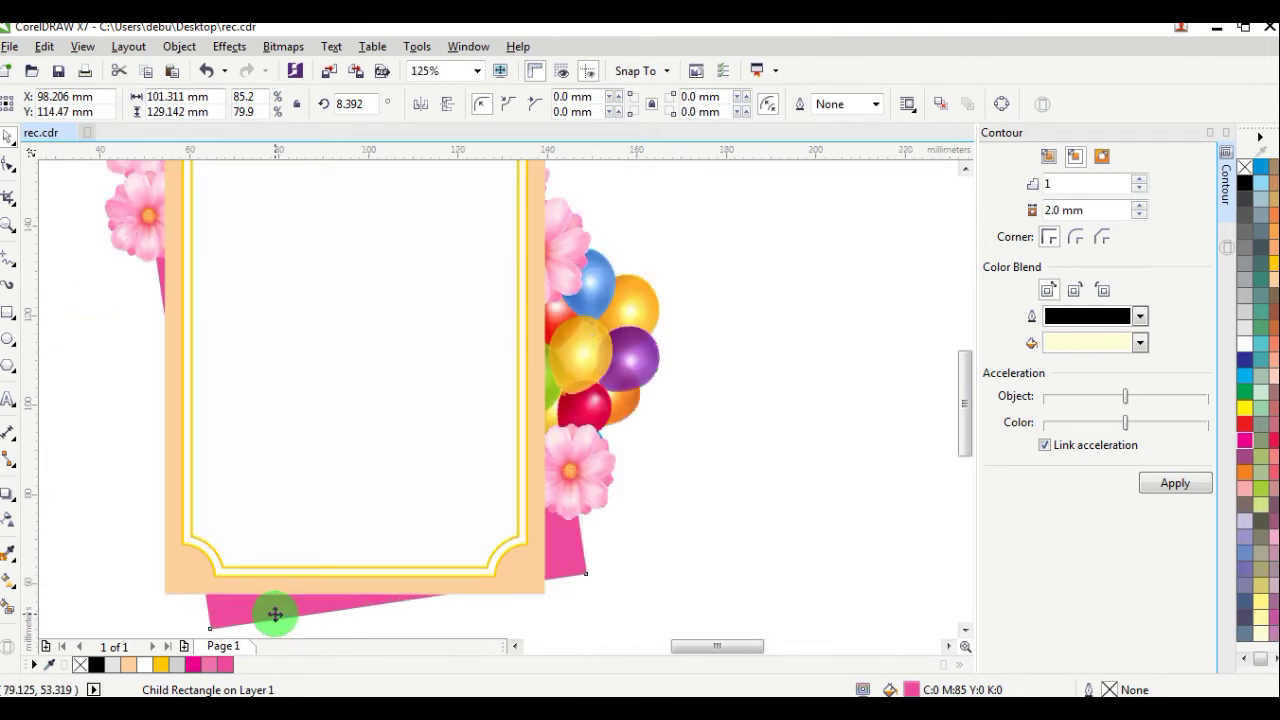
Select the peach frame together with the decorated pink group and group them.
scroll(423, 503, down, 3)
scroll(514, 406, down, 3)
drag(513, 357, 258, 620)
scroll(360, 503, up, 5)
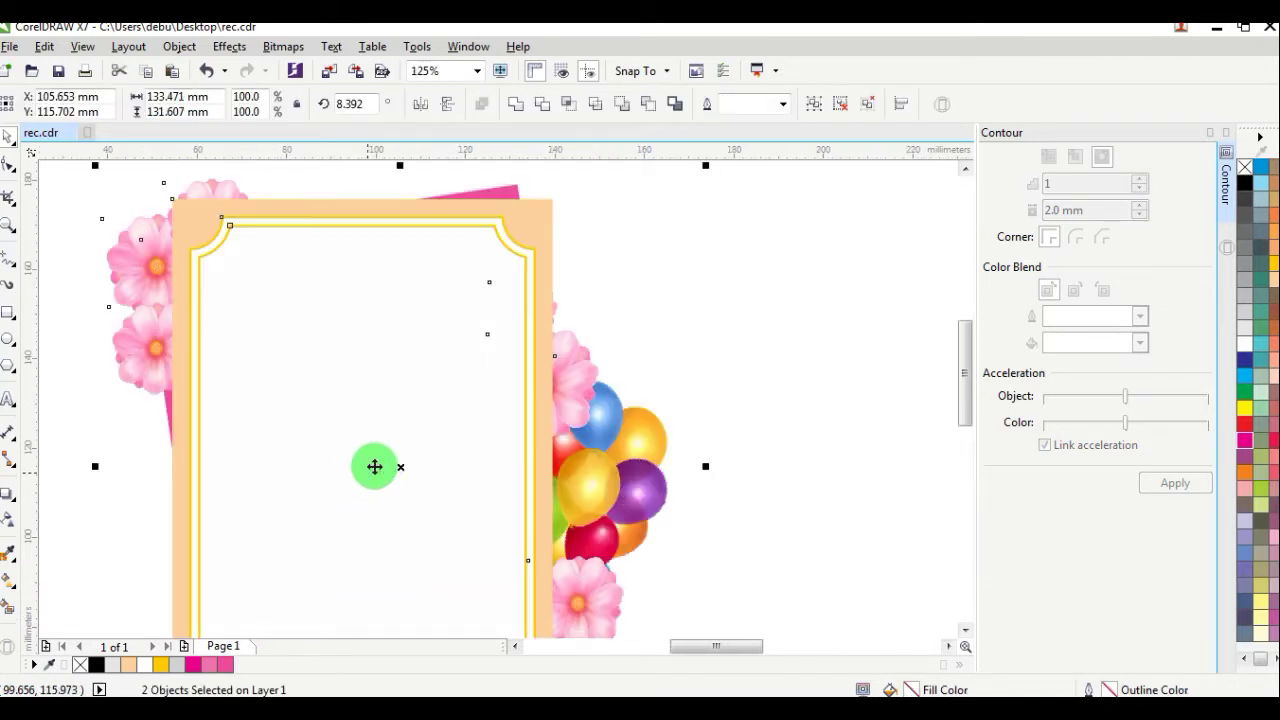
right_click(374, 463)
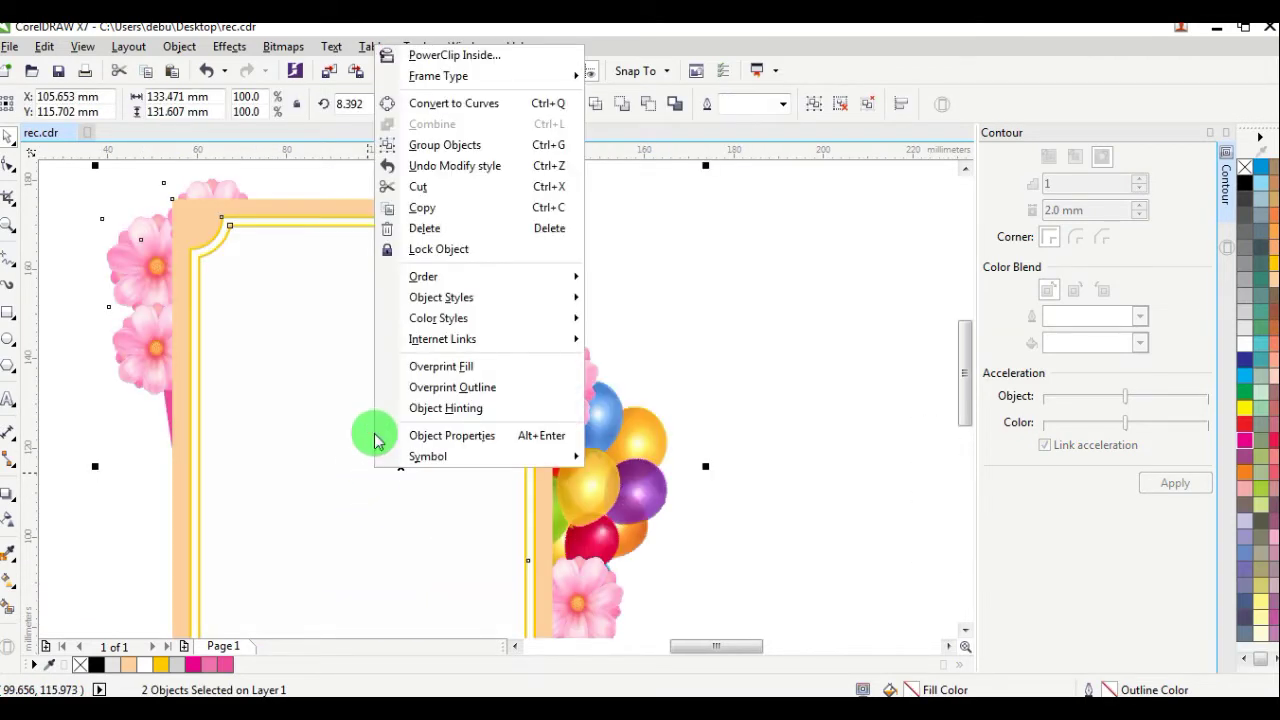
click(445, 155)
click(760, 417)
Move the Bengali invitation paragraph from beside the page onto the white area of the peach frame.
scroll(846, 423, down, 4)
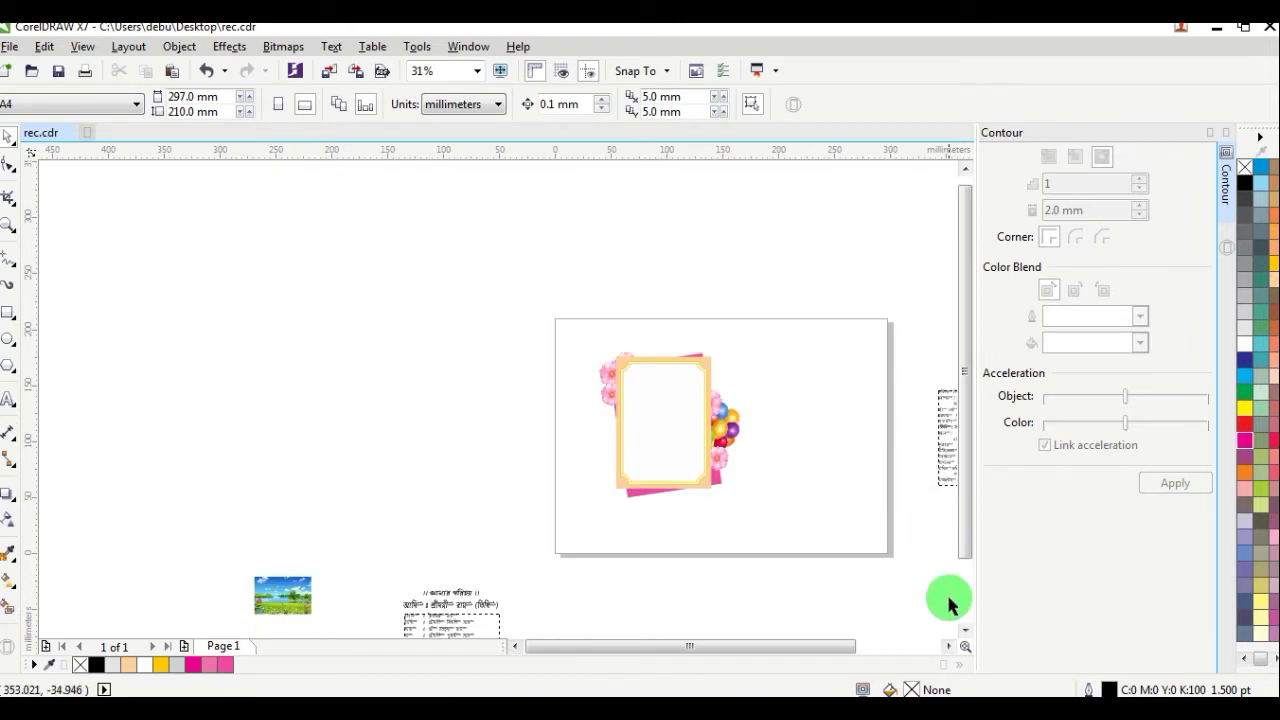
click(950, 646)
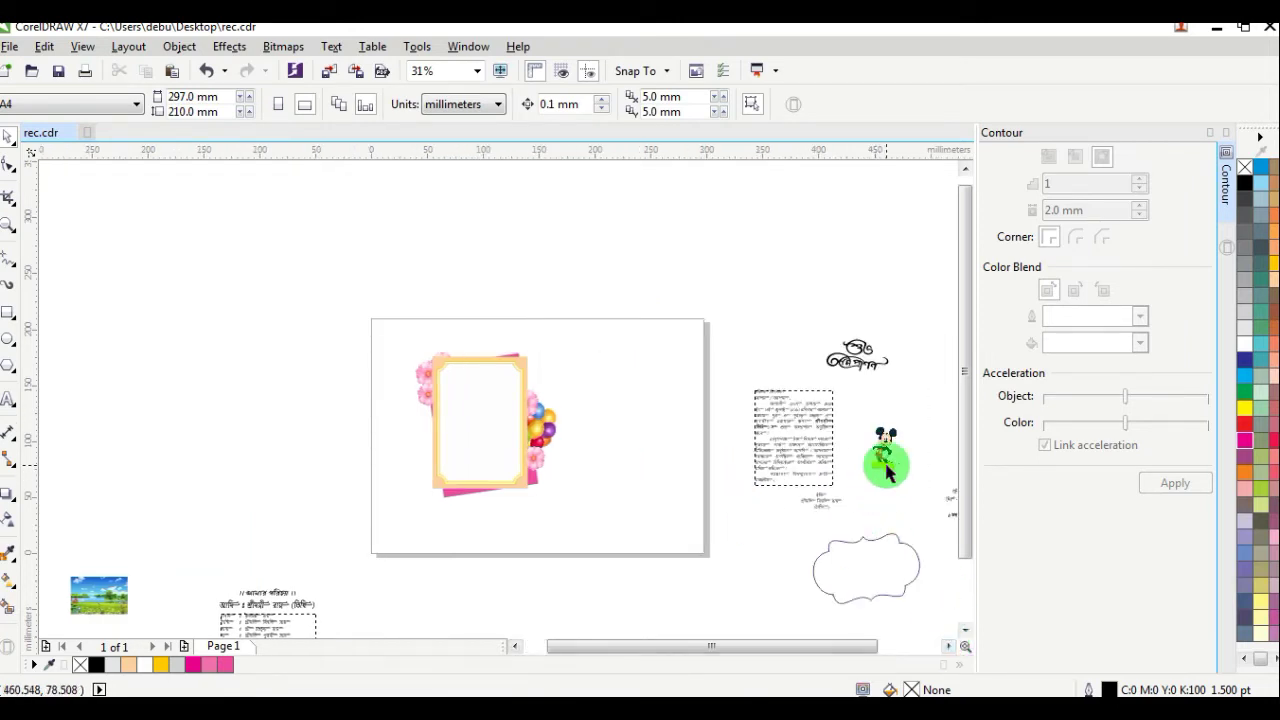
drag(784, 430, 474, 405)
scroll(477, 389, up, 3)
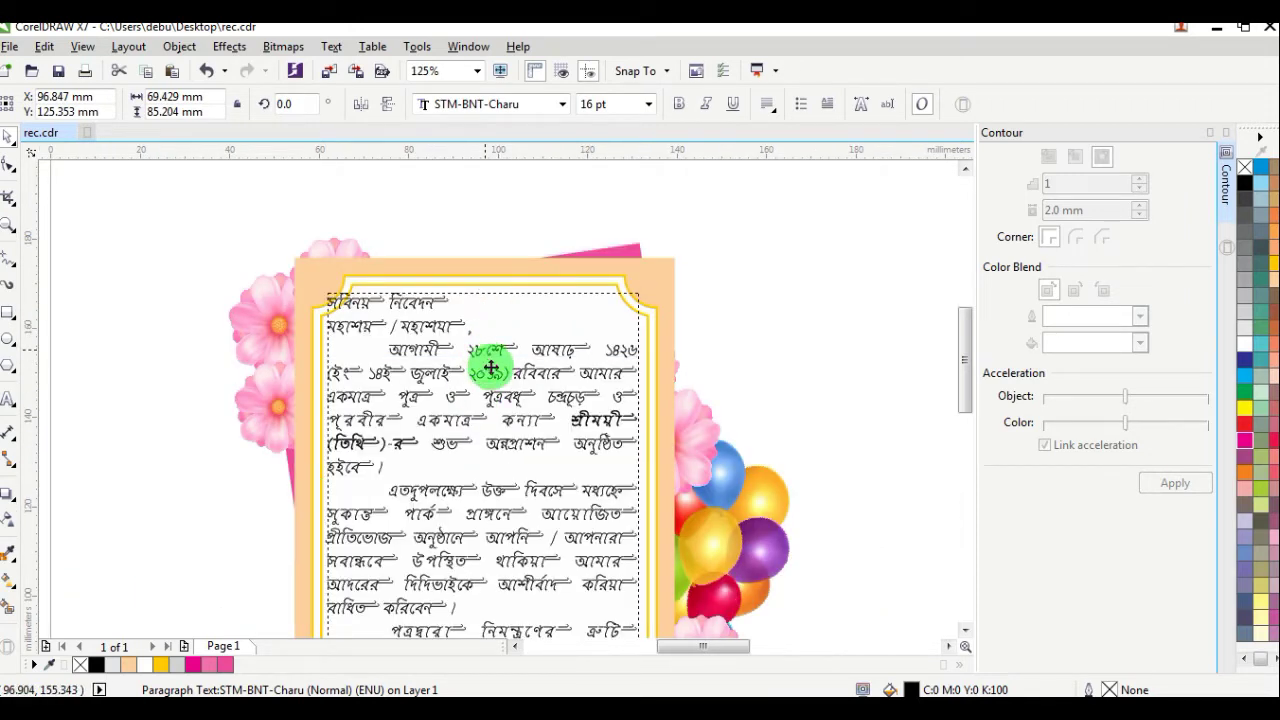
drag(490, 368, 490, 372)
click(966, 631)
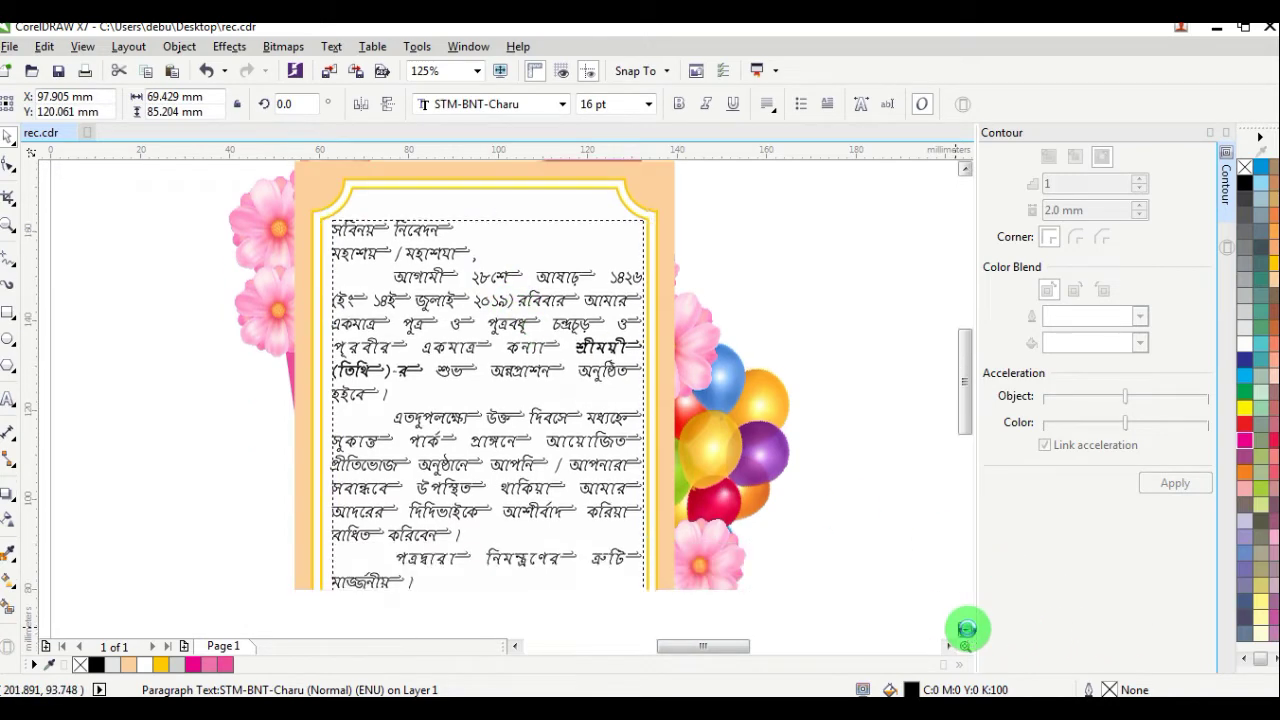
Narrow the invitation paragraph's text frame to about 67 mm wide and fill its text with magenta (M:100).
scroll(585, 373, up, 2)
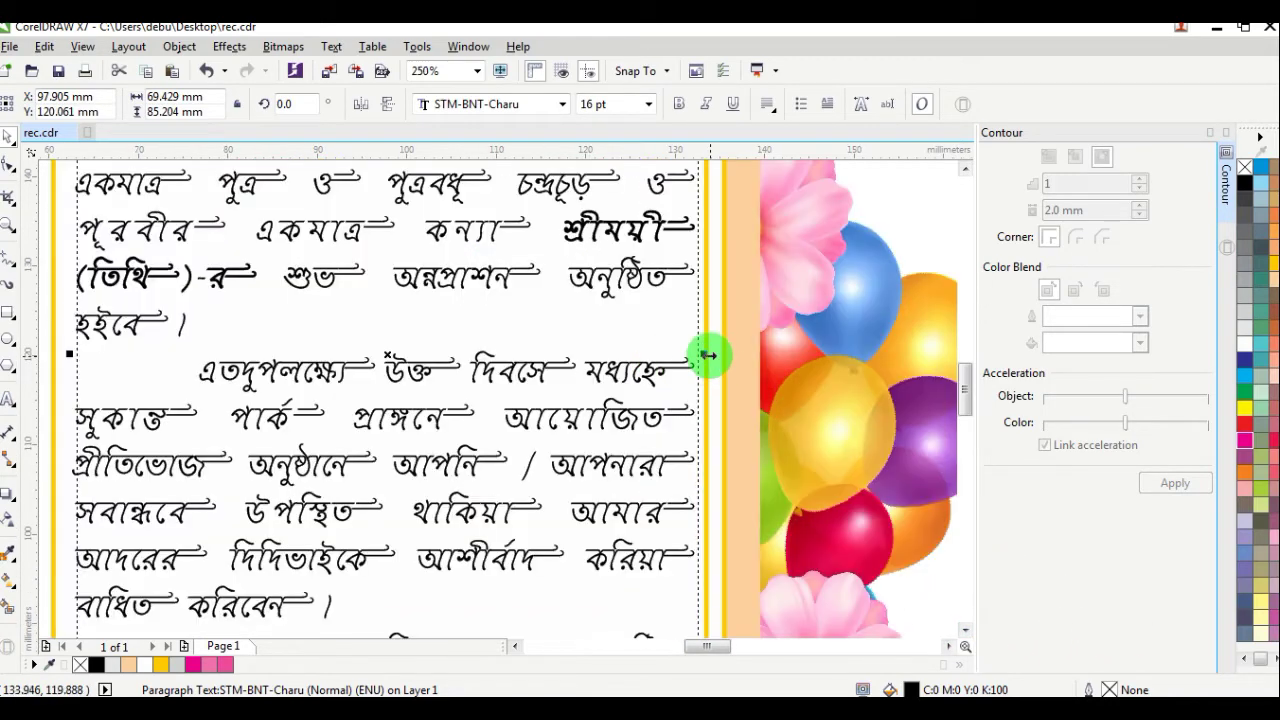
drag(697, 363, 674, 363)
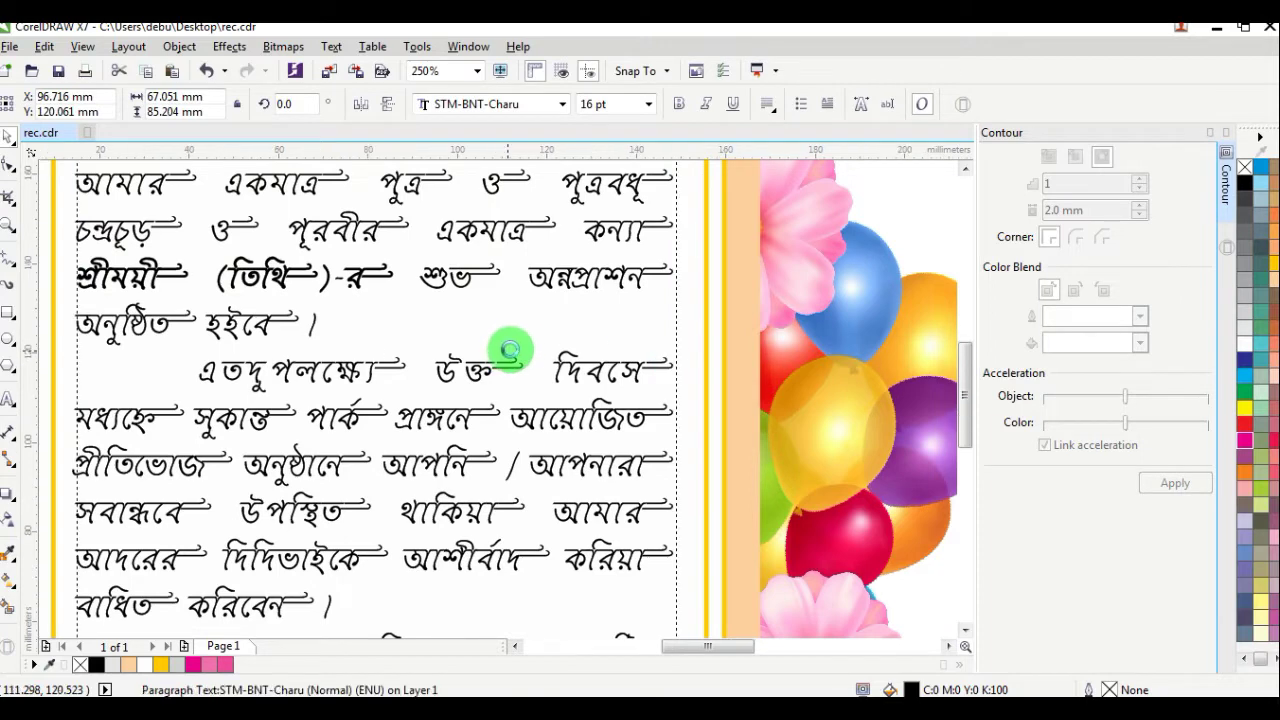
scroll(517, 345, down, 2)
scroll(480, 288, down, 2)
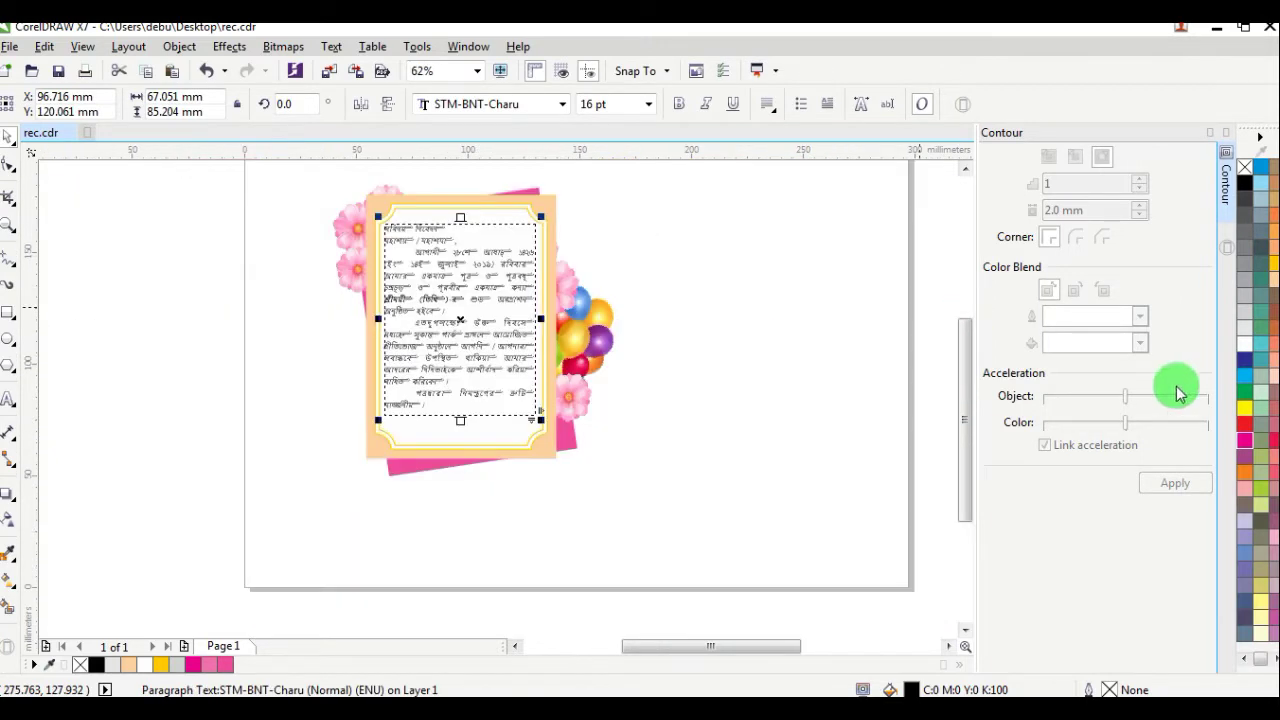
click(1240, 442)
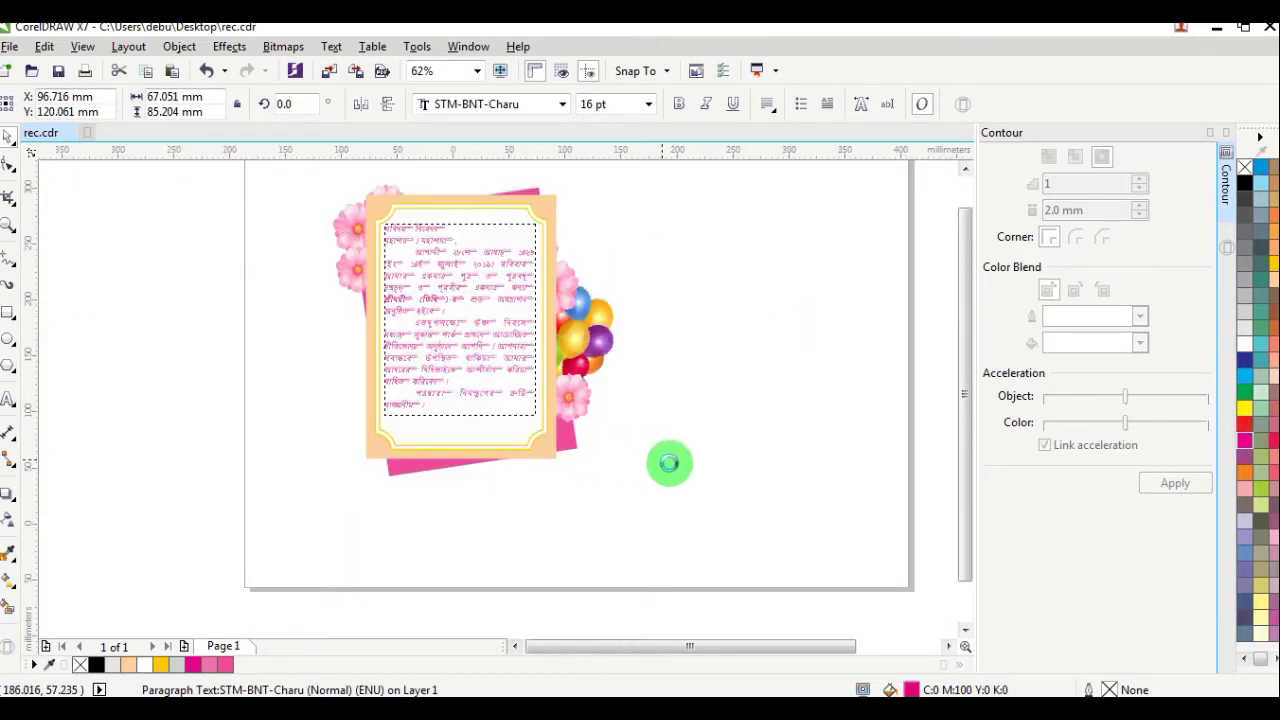
Bring the three-line signature text onto the card, fill it with magenta (M:100) and position it below the paragraph's right end.
scroll(669, 462, down, 4)
click(642, 459)
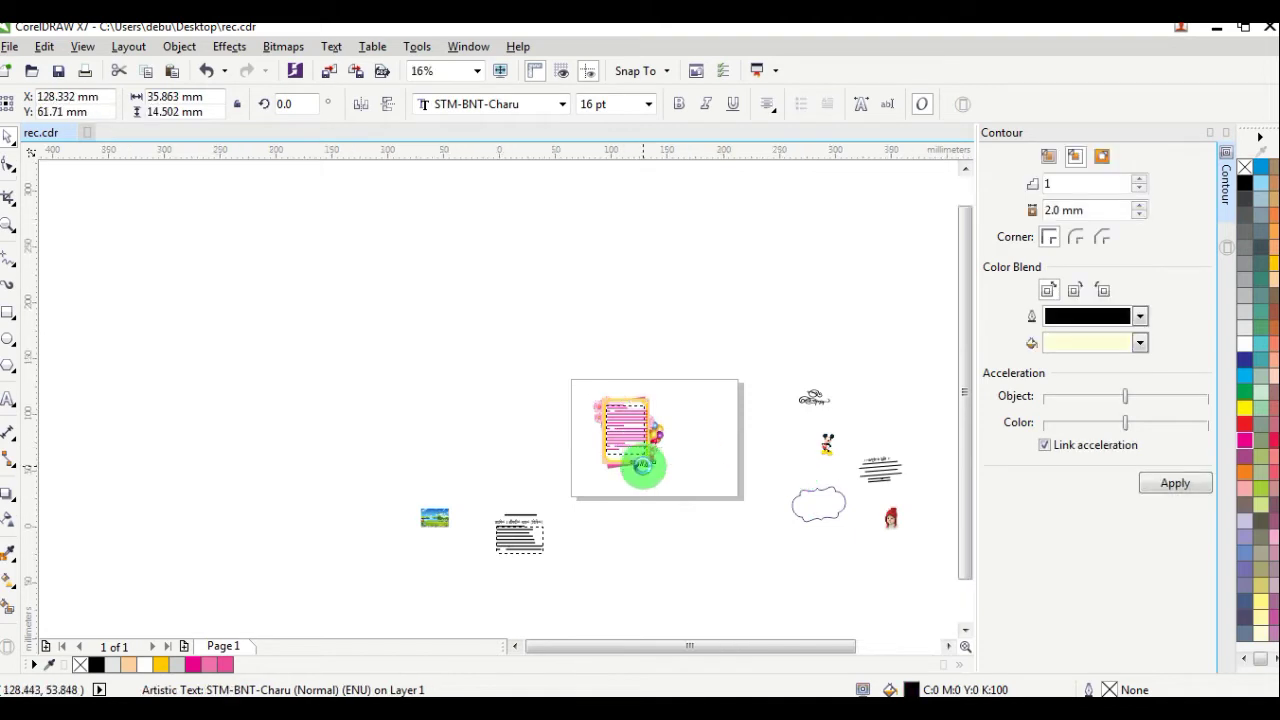
scroll(643, 462, up, 6)
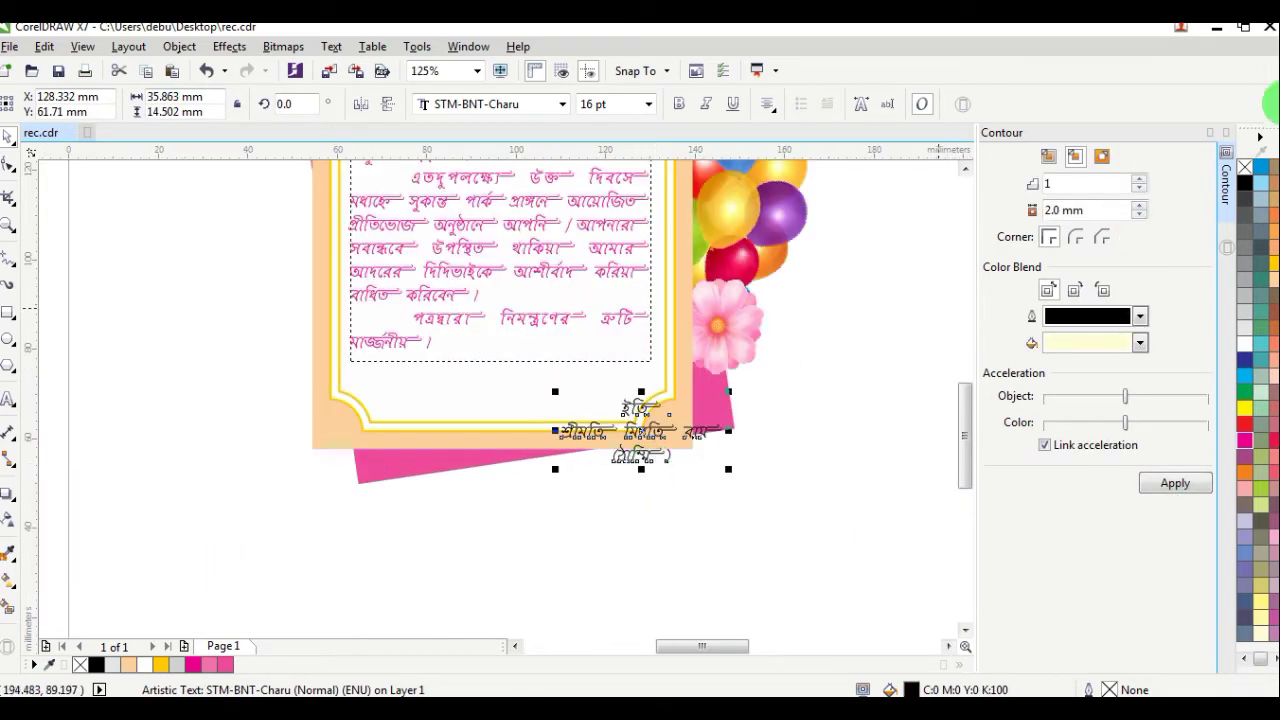
click(1240, 440)
click(689, 432)
drag(645, 428, 567, 372)
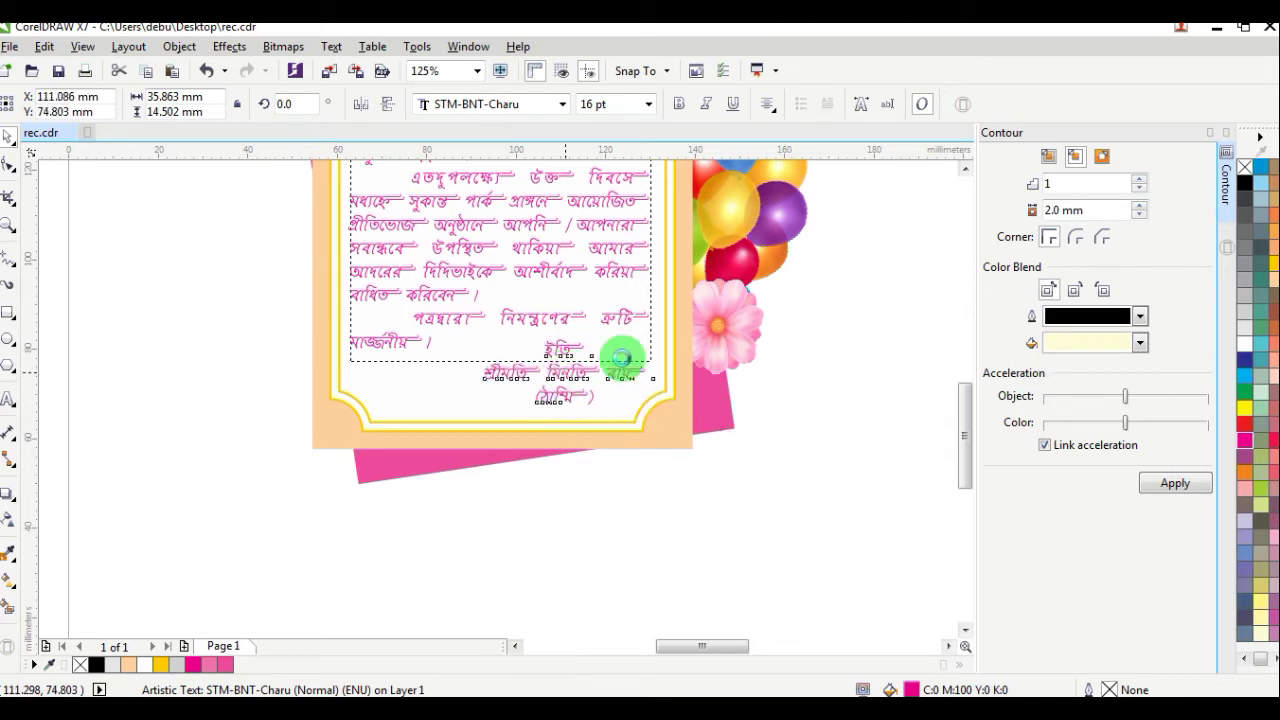
Recolor the child's bold name and bracketed nickname in the invitation paragraph dark blue (C:100 M:100).
click(743, 318)
scroll(743, 318, down, 5)
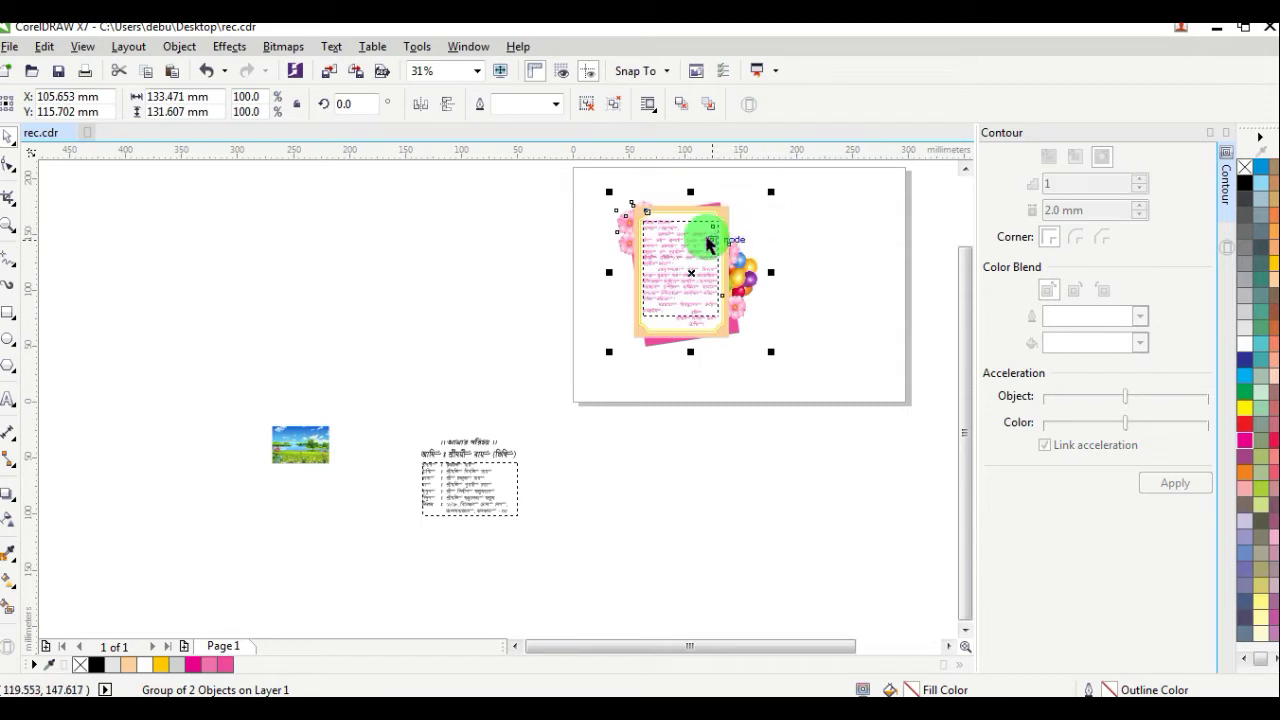
scroll(720, 229, up, 5)
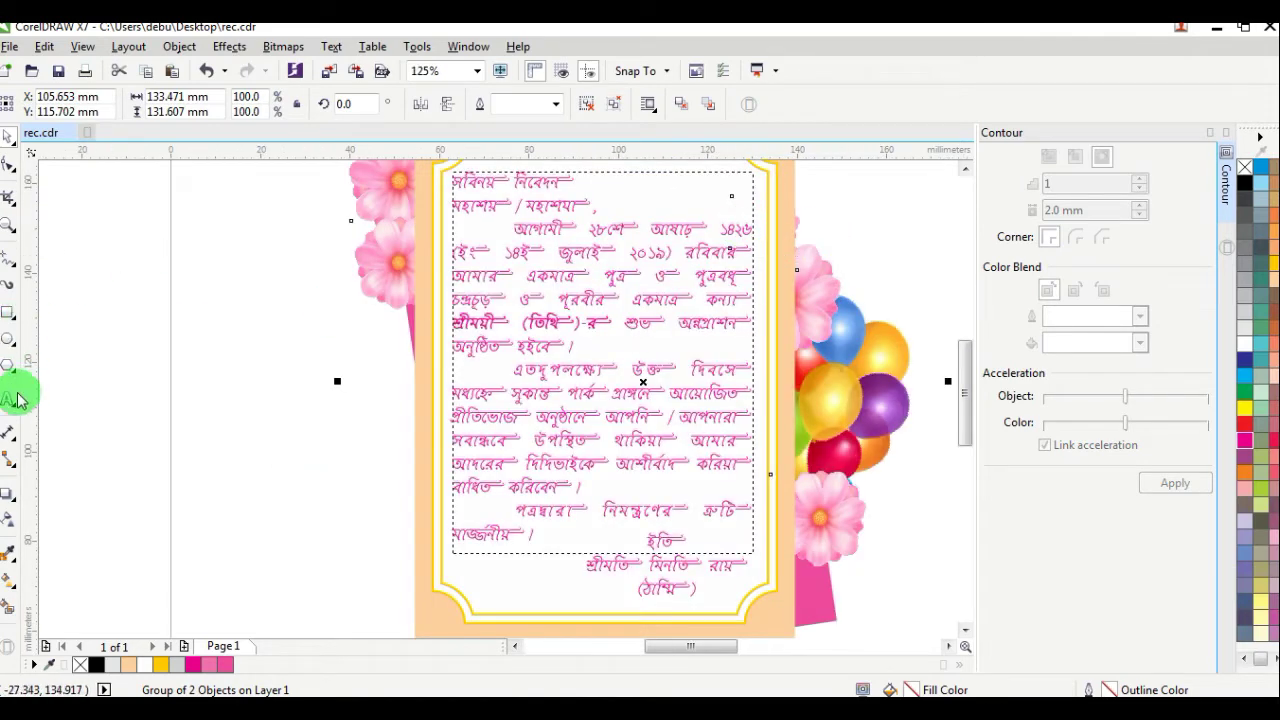
click(9, 399)
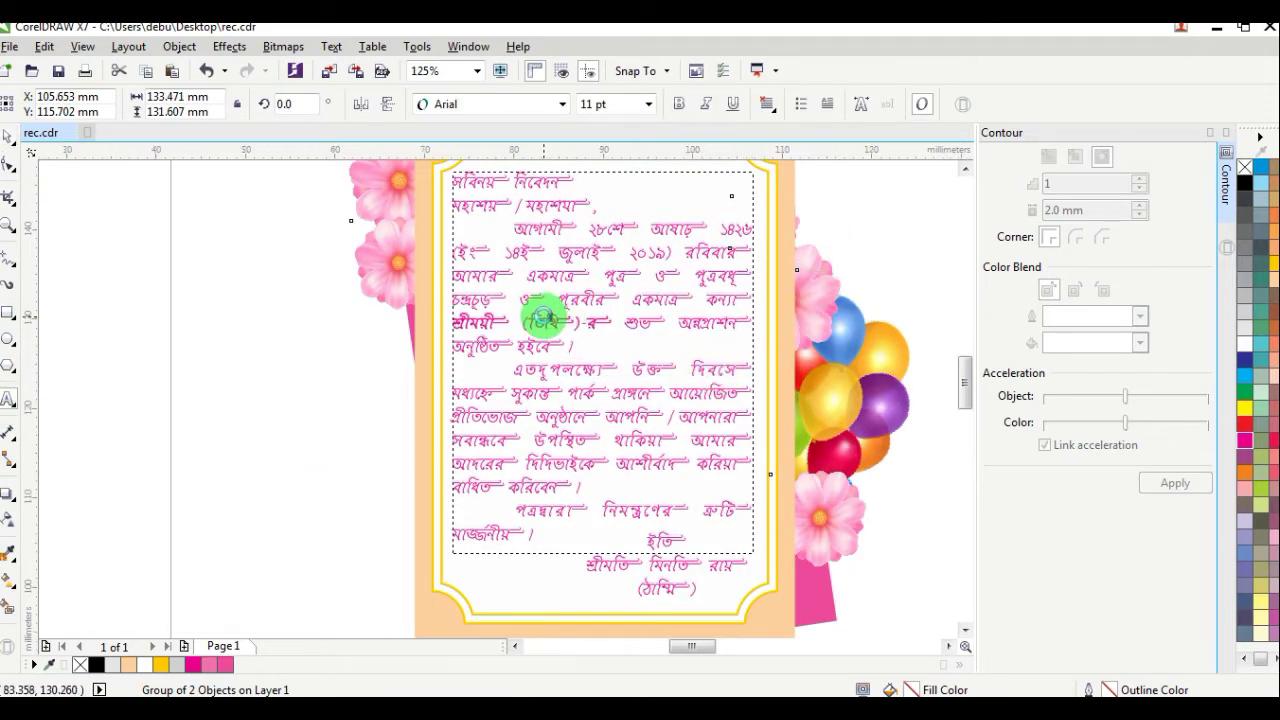
scroll(543, 318, up, 2)
drag(622, 328, 345, 325)
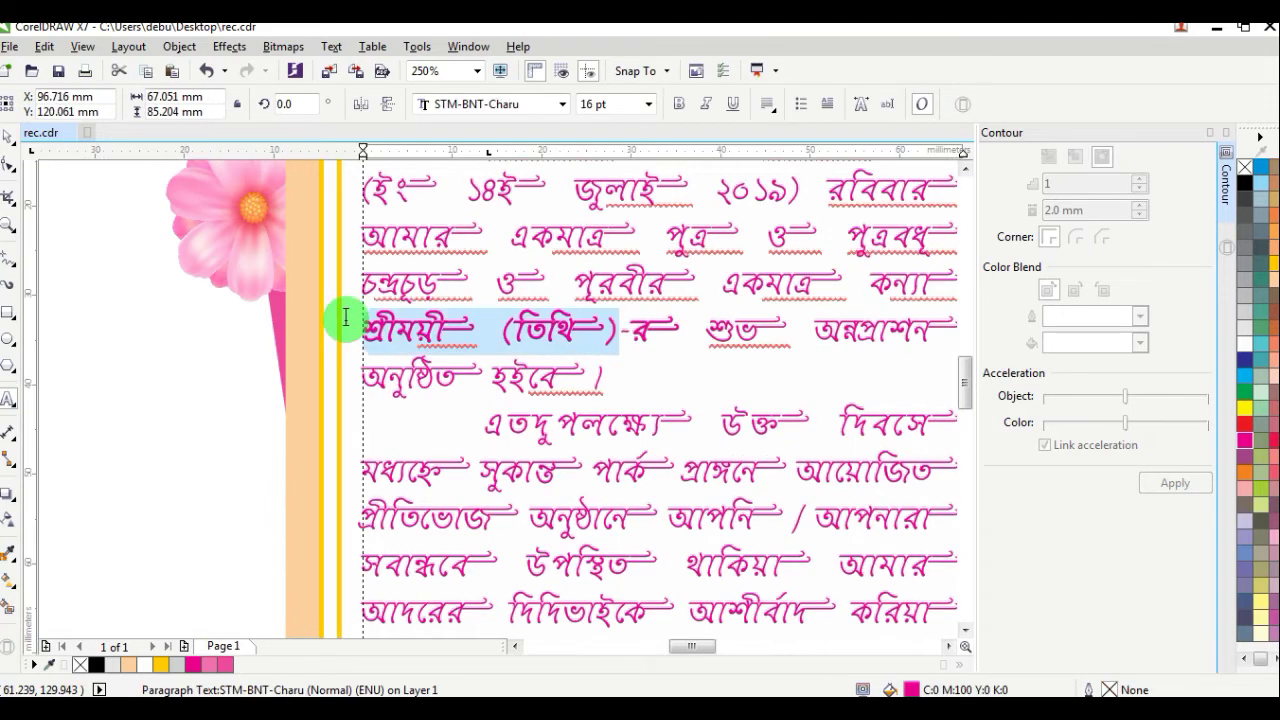
click(1245, 362)
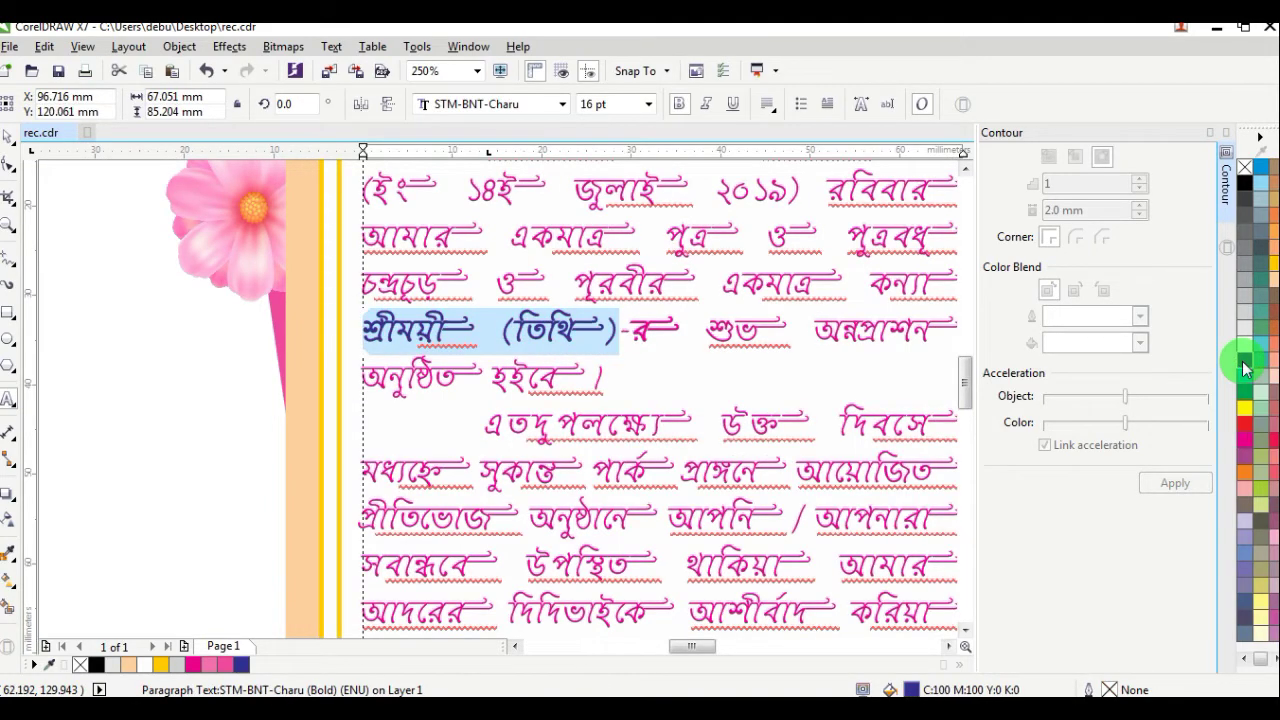
scroll(905, 347, down, 4)
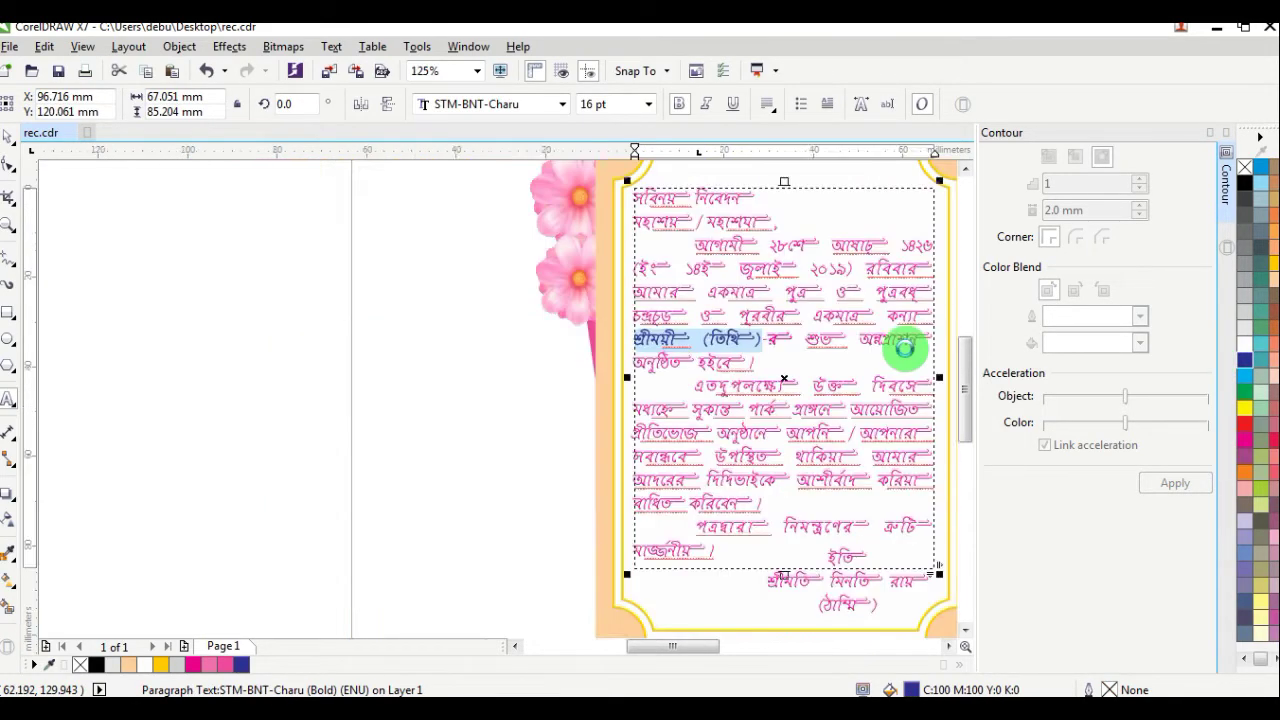
click(5, 135)
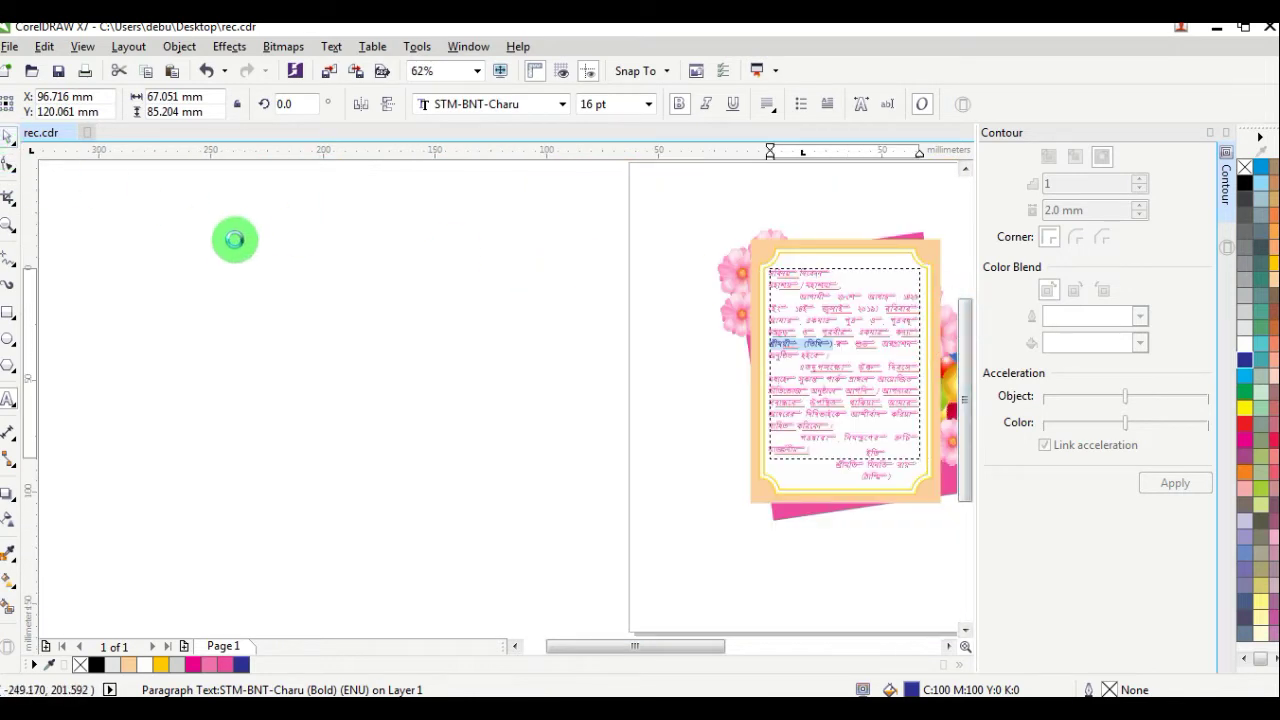
click(234, 237)
Move the landscape picture from below the page onto the page, beside the card.
click(950, 648)
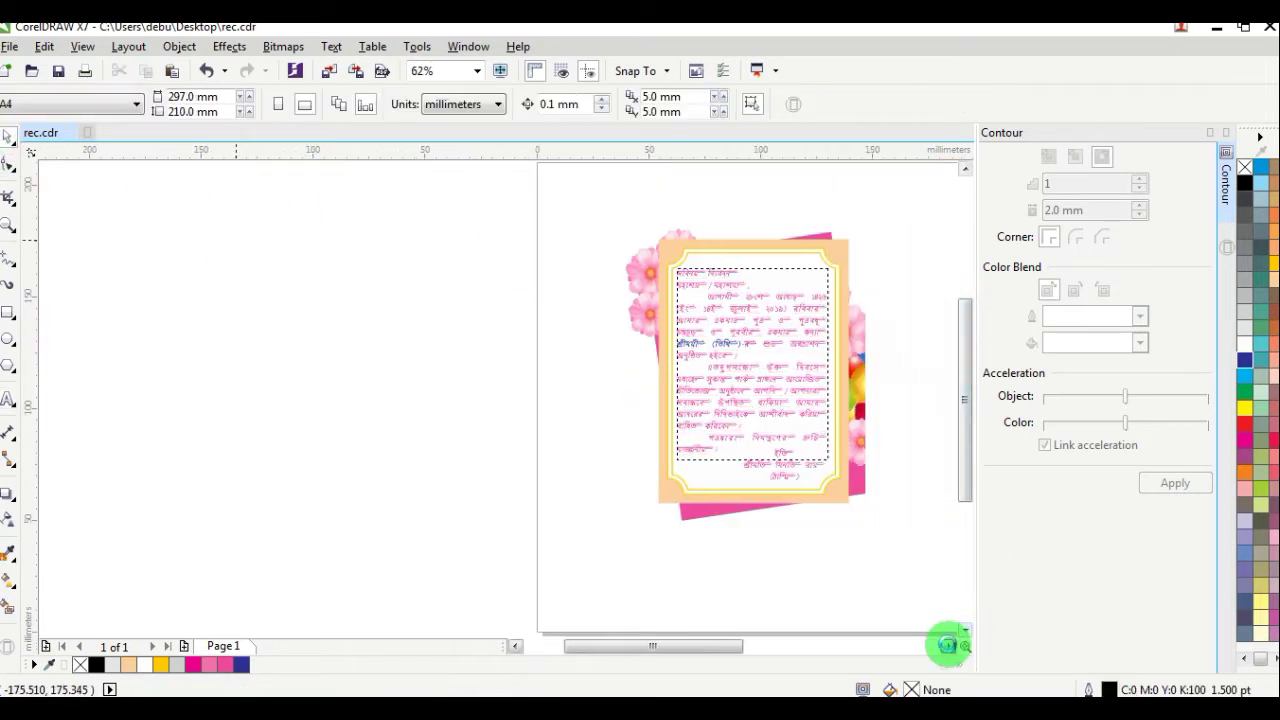
scroll(850, 370, down, 2)
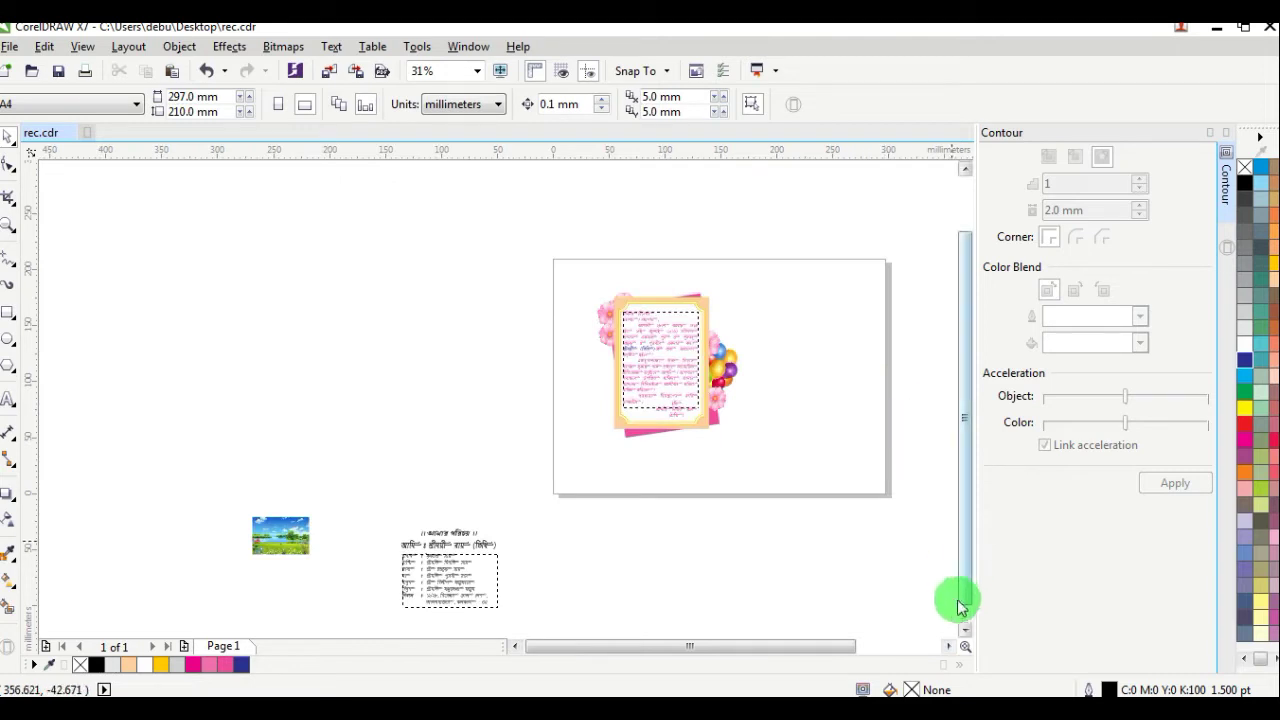
click(950, 648)
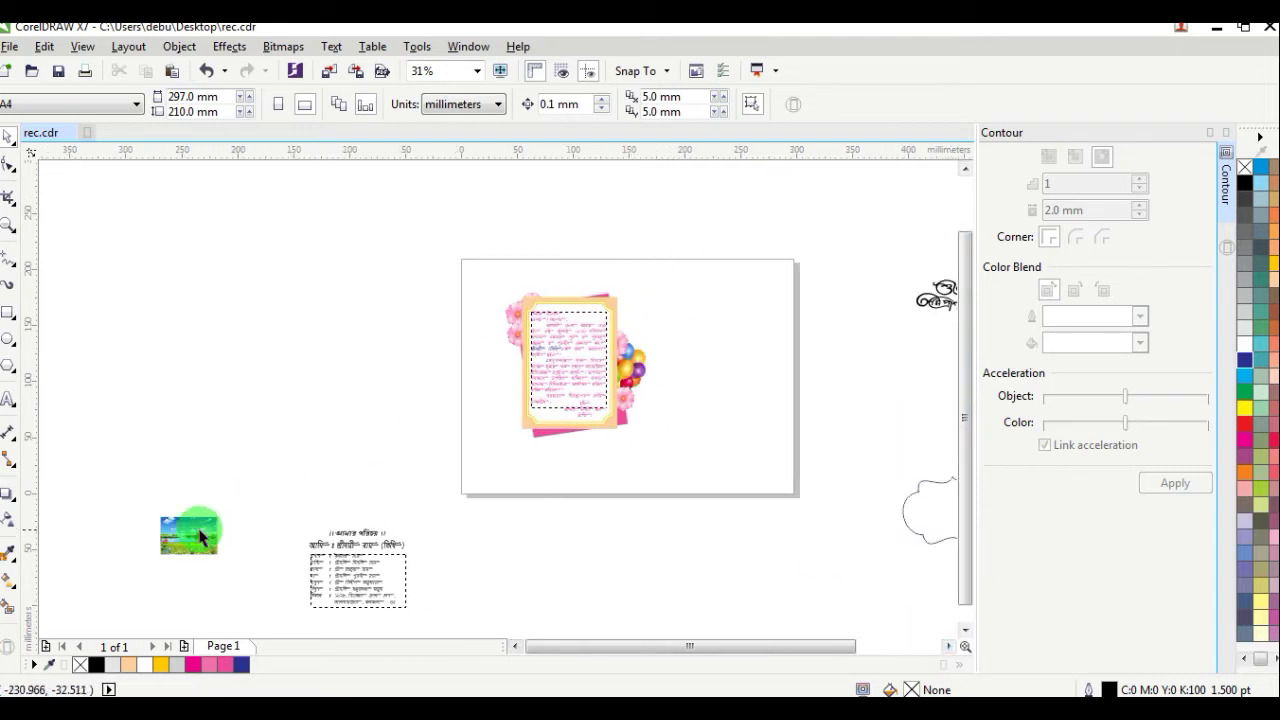
drag(185, 533, 704, 355)
Select the card with its invitation and signature texts and move it off the page to the left.
drag(386, 243, 677, 477)
right_click(577, 353)
click(623, 382)
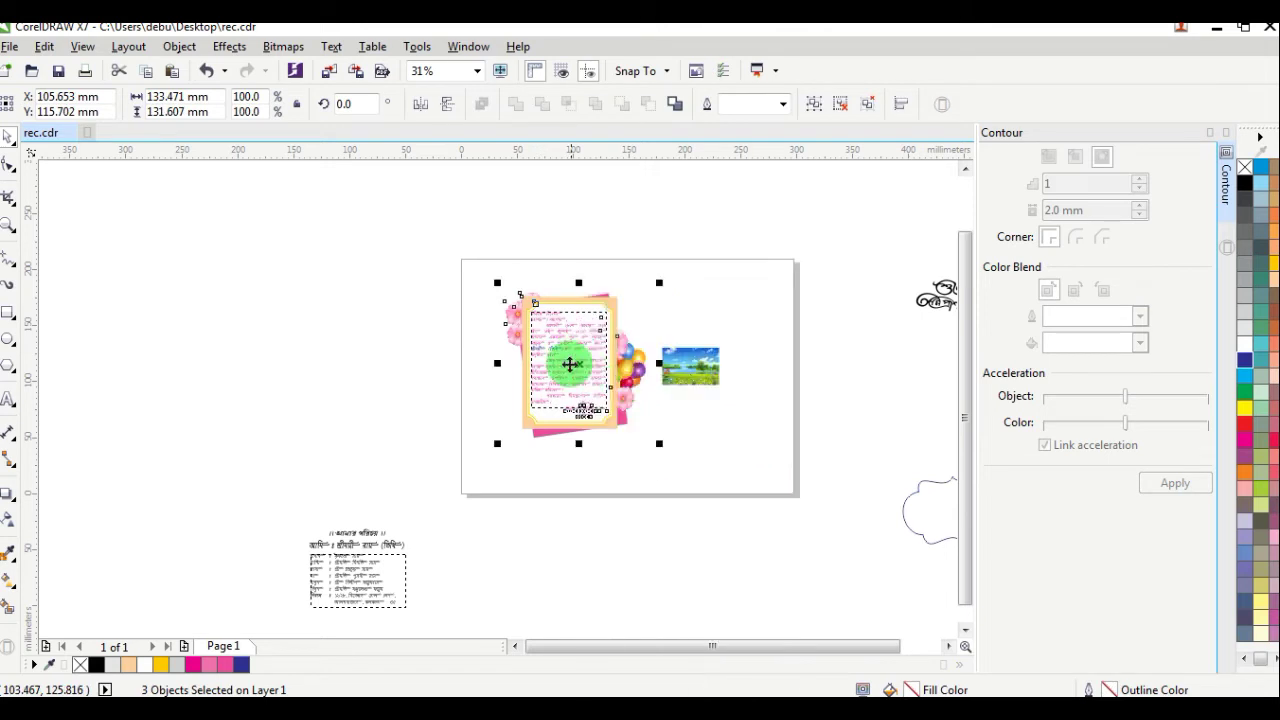
drag(321, 317, 321, 317)
Enlarge the landscape picture on the page to about 196 × 131 mm.
drag(690, 360, 745, 476)
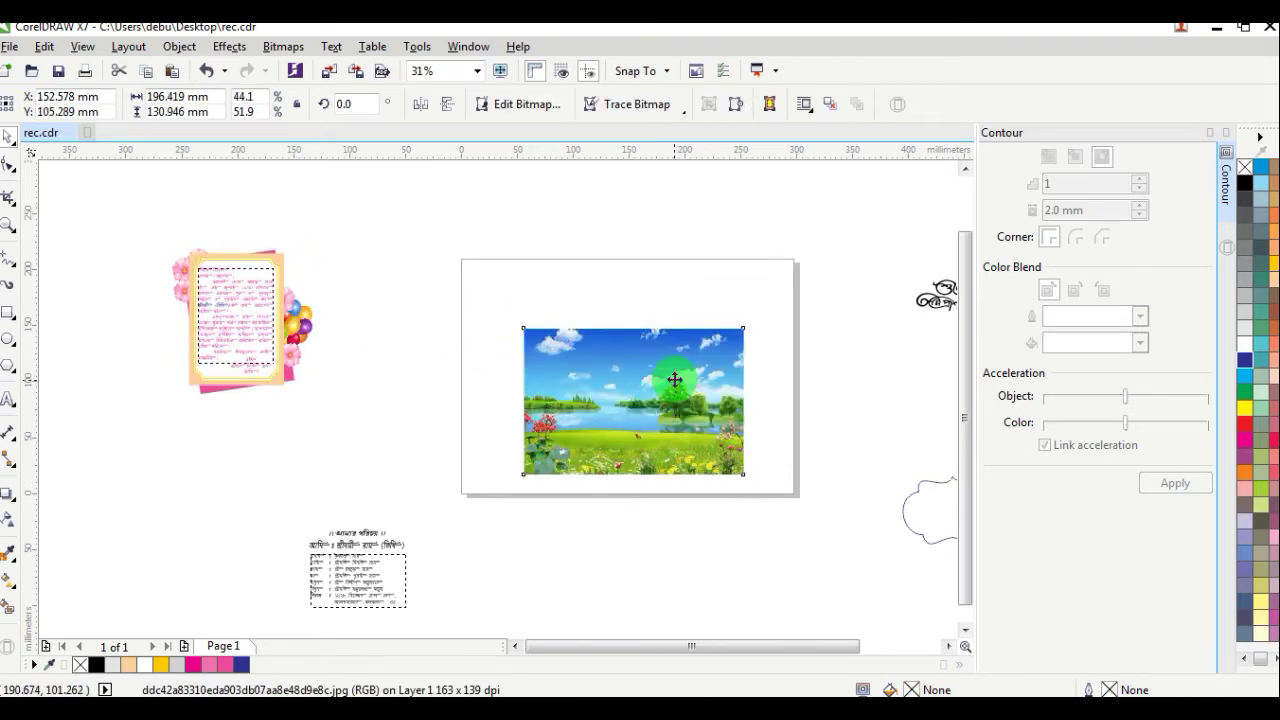
scroll(675, 380, up, 2)
key(Escape)
Change the drawing units to inches and resize the landscape picture to 9 × 6 inches.
click(447, 104)
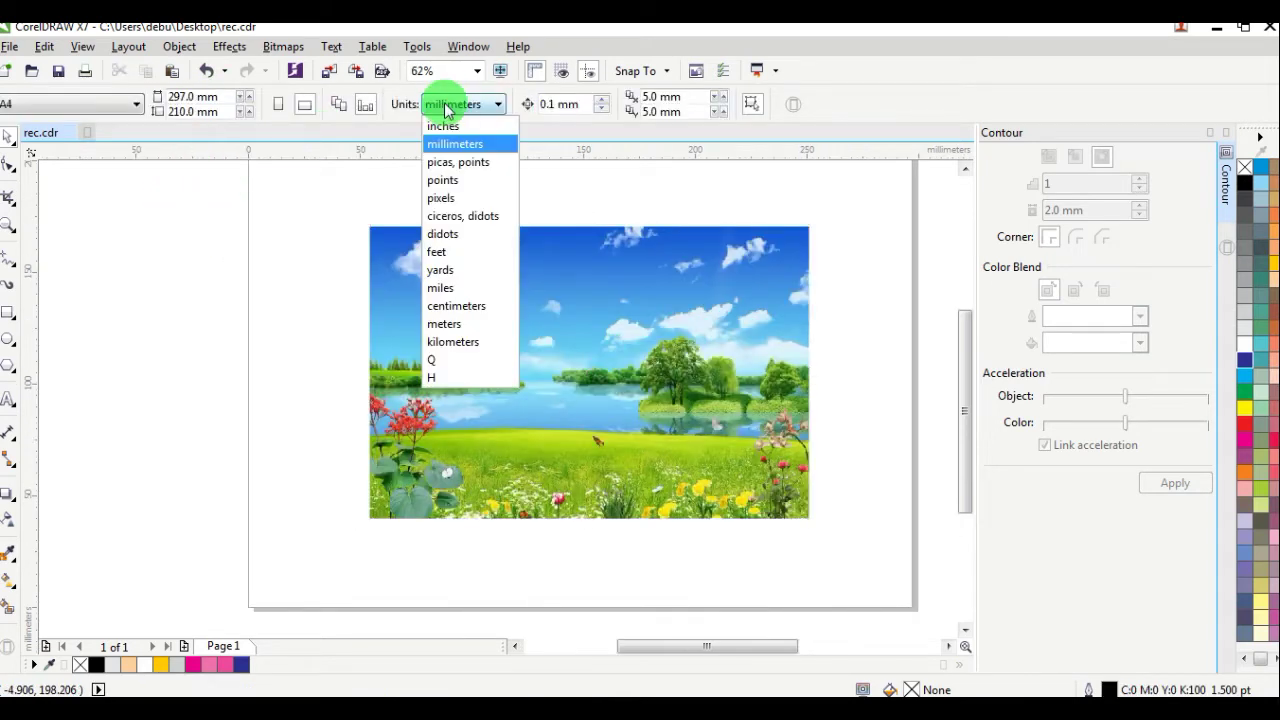
click(437, 126)
click(515, 325)
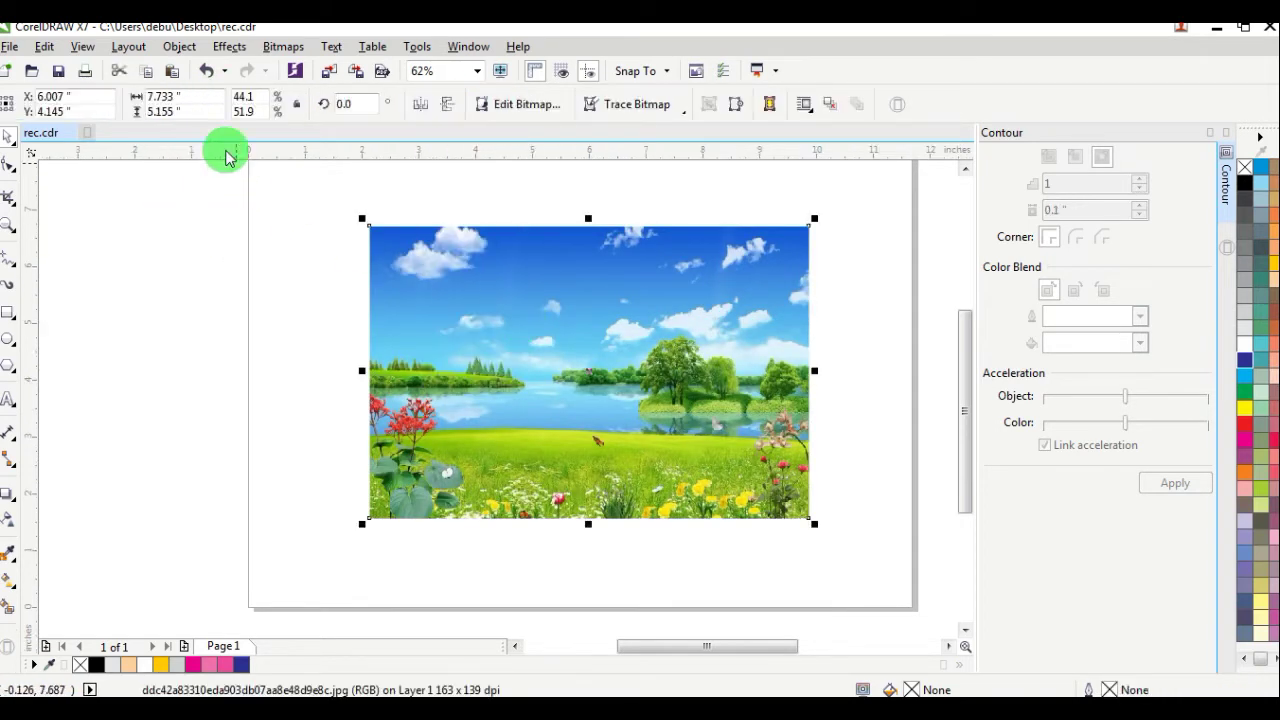
click(199, 101)
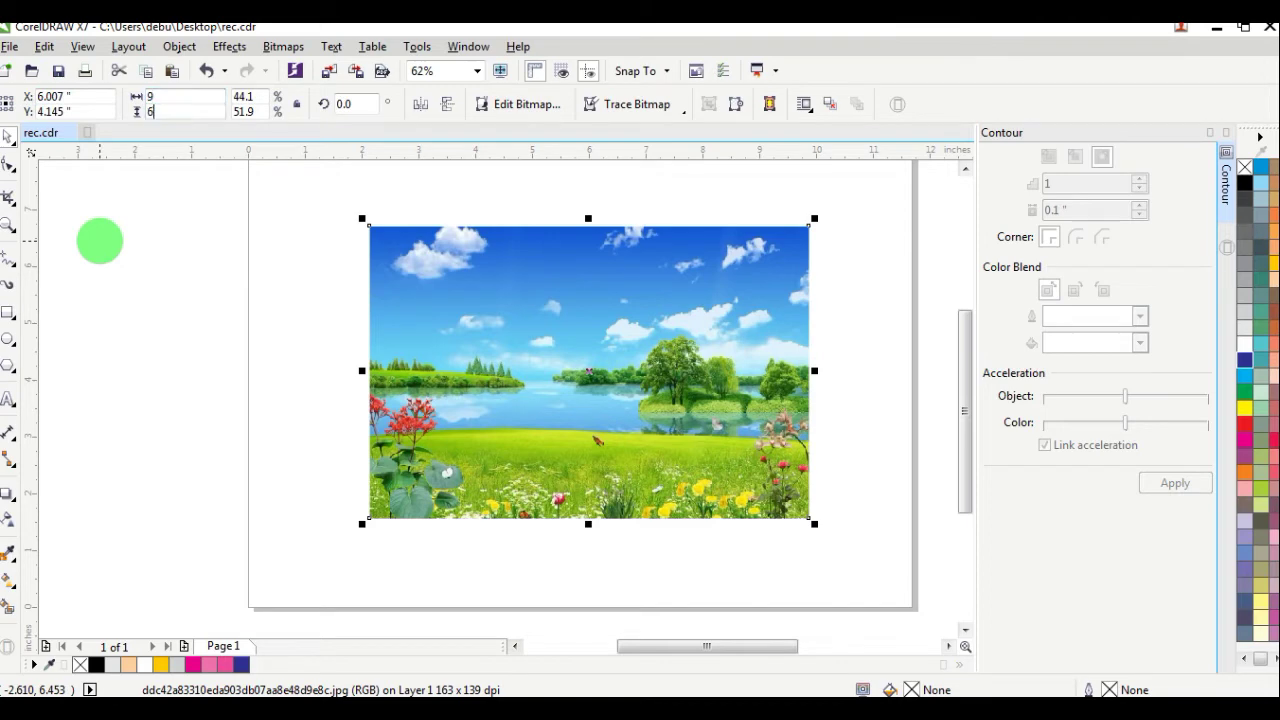
key(Return)
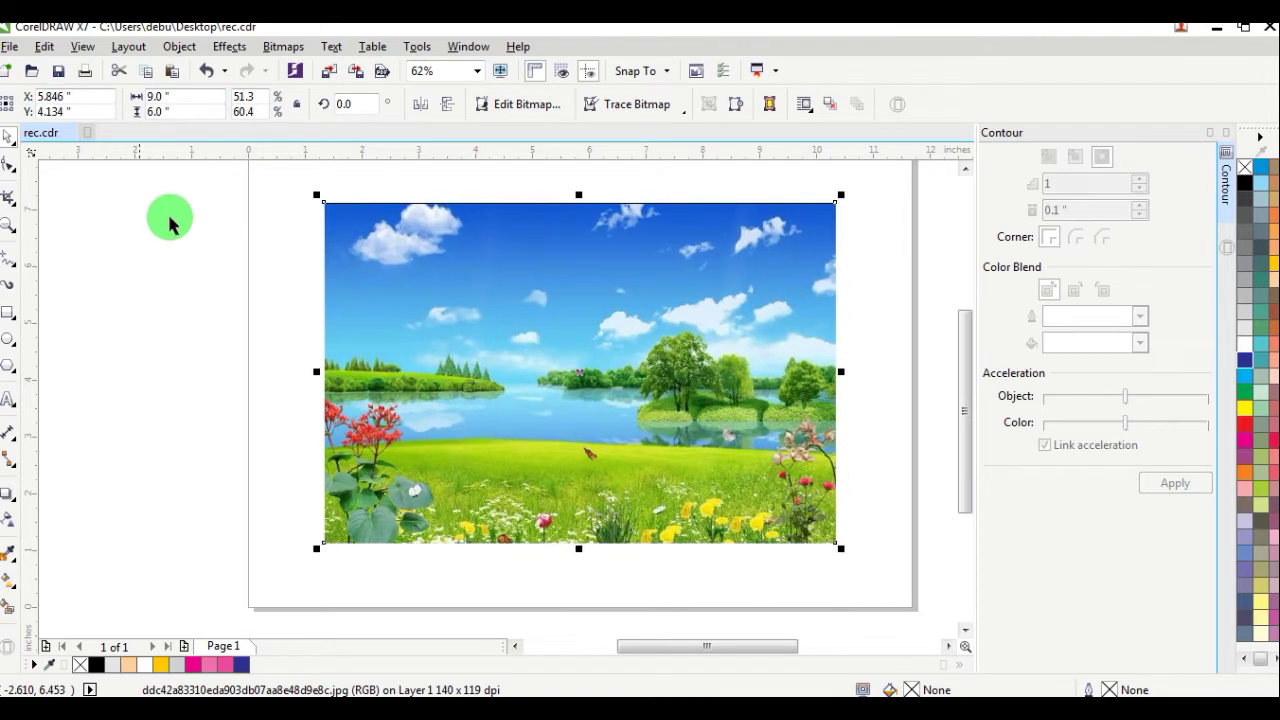
Select the card with its invitation and signature texts and move it onto the landscape picture.
scroll(277, 303, down, 1)
click(206, 266)
drag(85, 295, 482, 345)
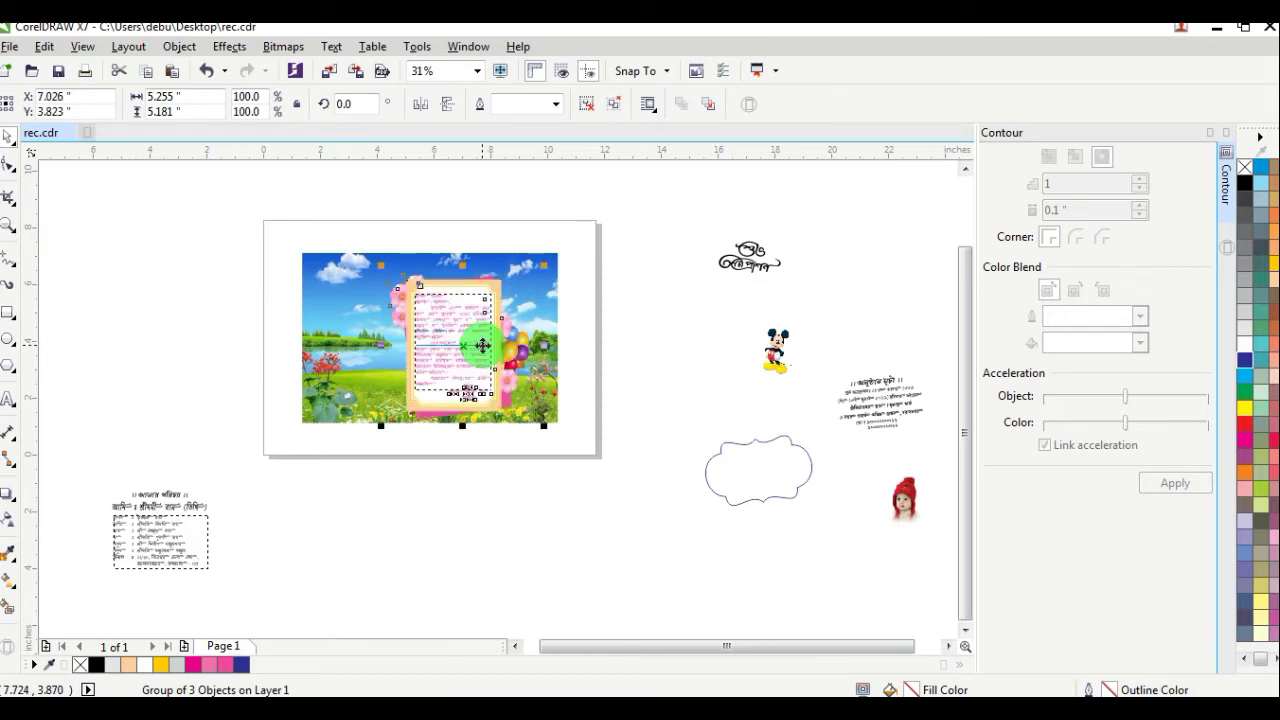
Tilt the card clockwise to a rotation of about 348.8° and position it near the landscape's right edge.
scroll(482, 346, up, 1)
click(450, 302)
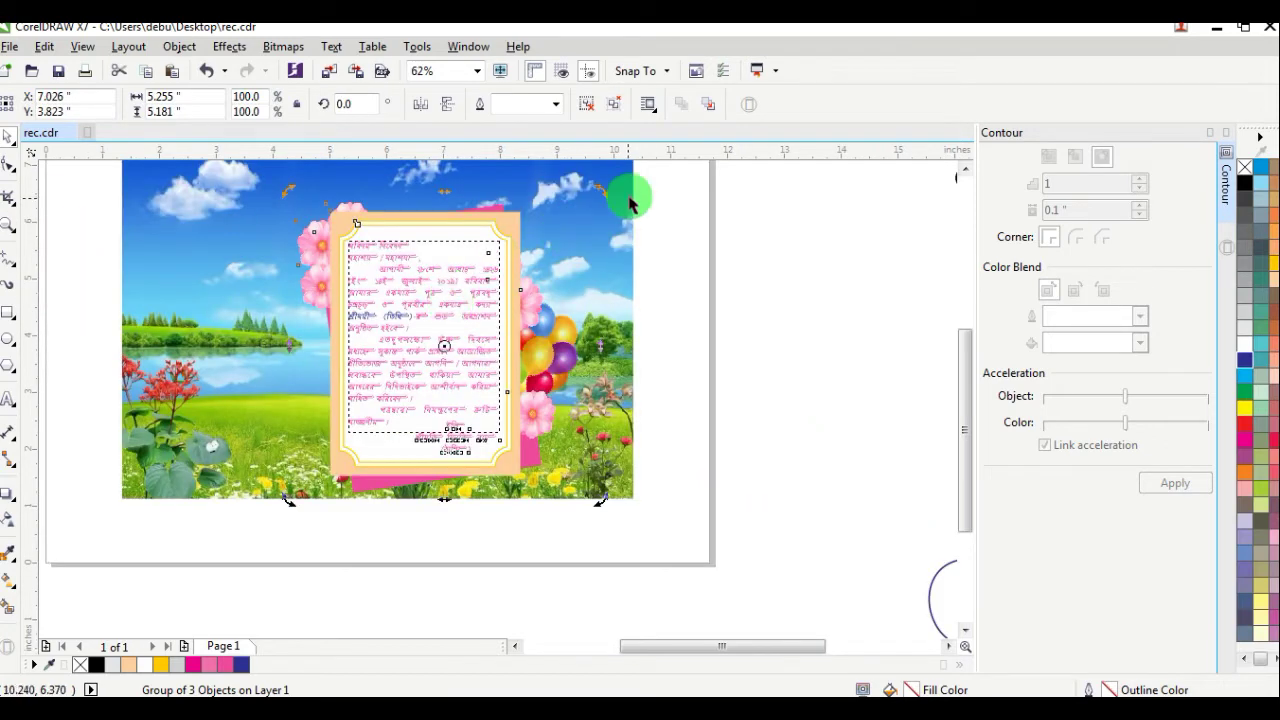
drag(615, 203, 762, 235)
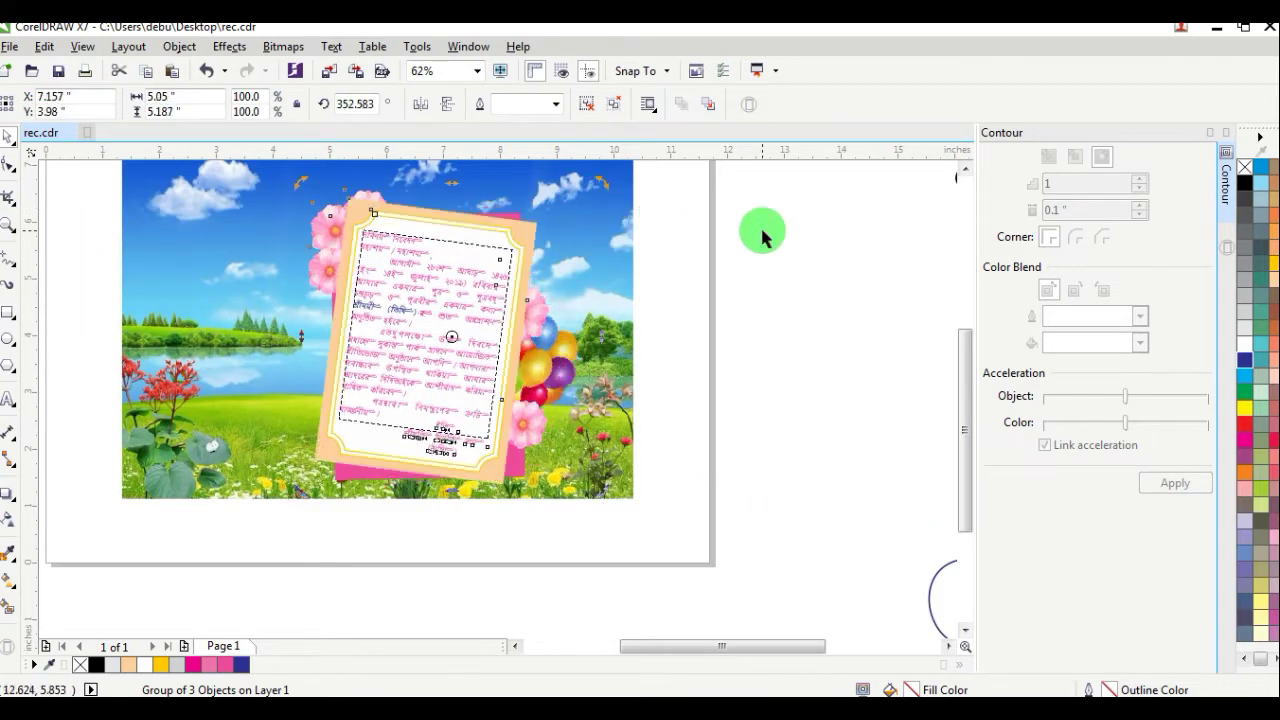
click(588, 272)
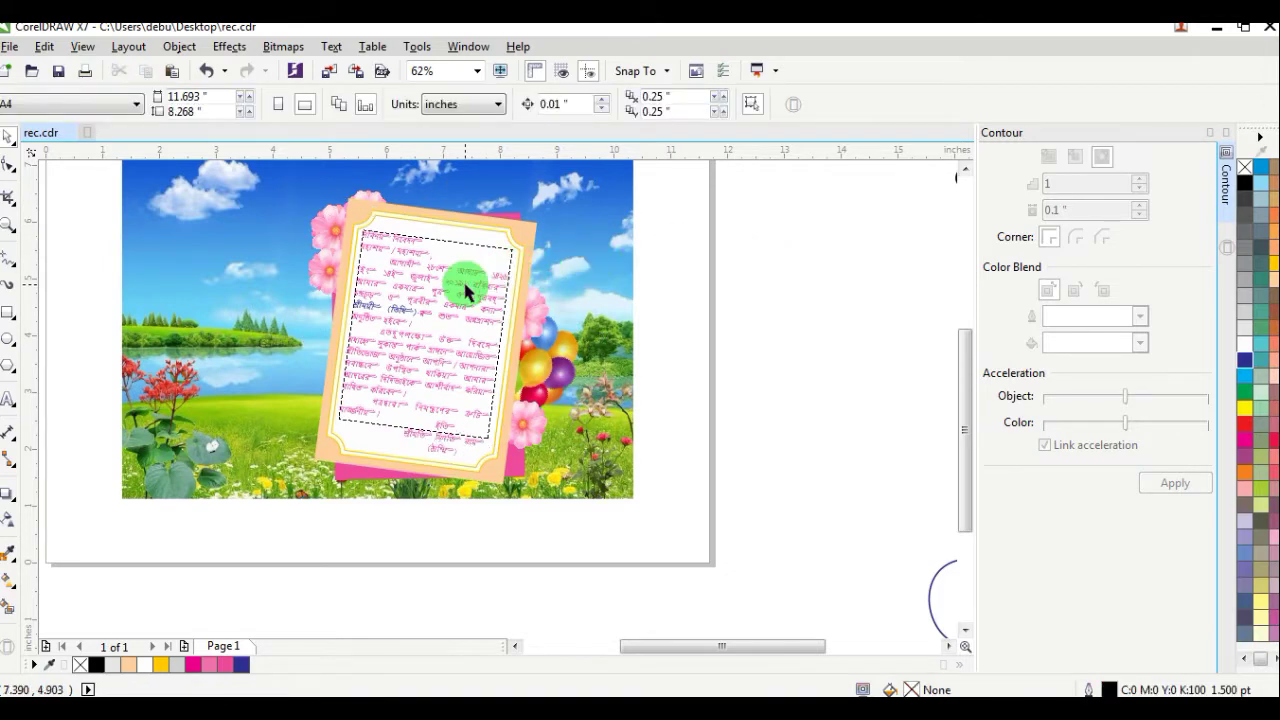
drag(465, 290, 508, 270)
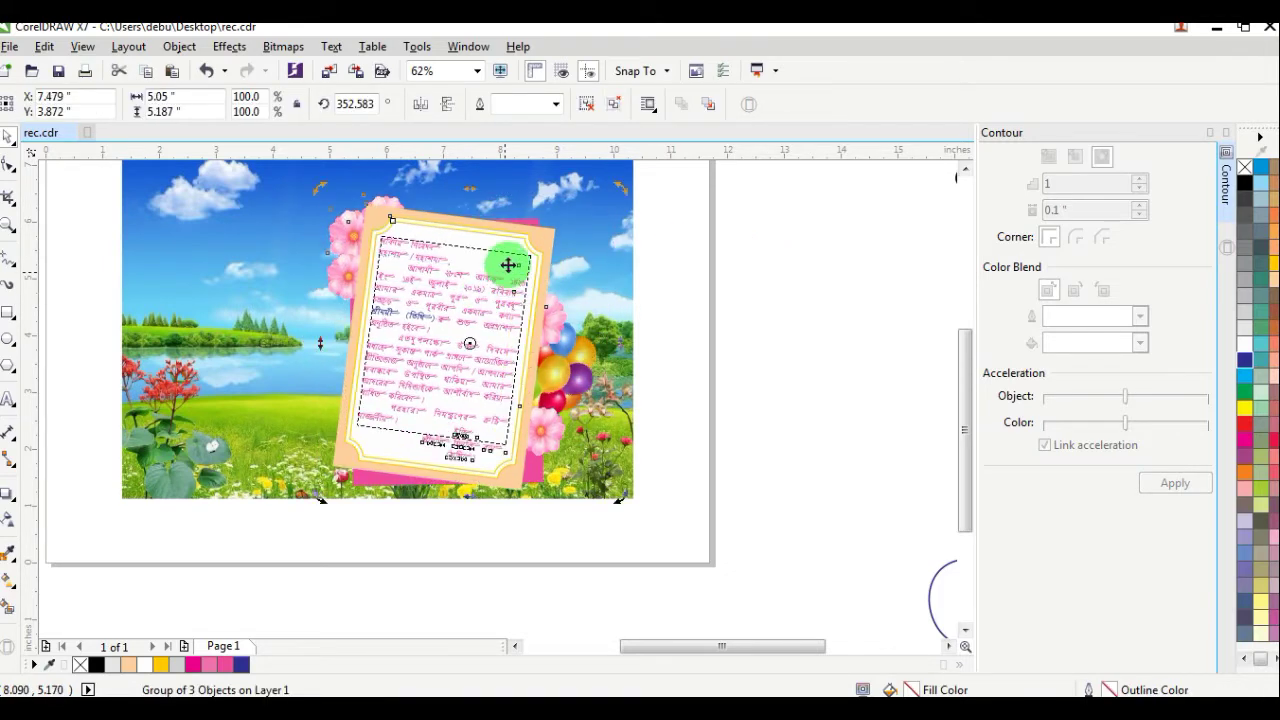
drag(625, 192, 634, 194)
click(777, 223)
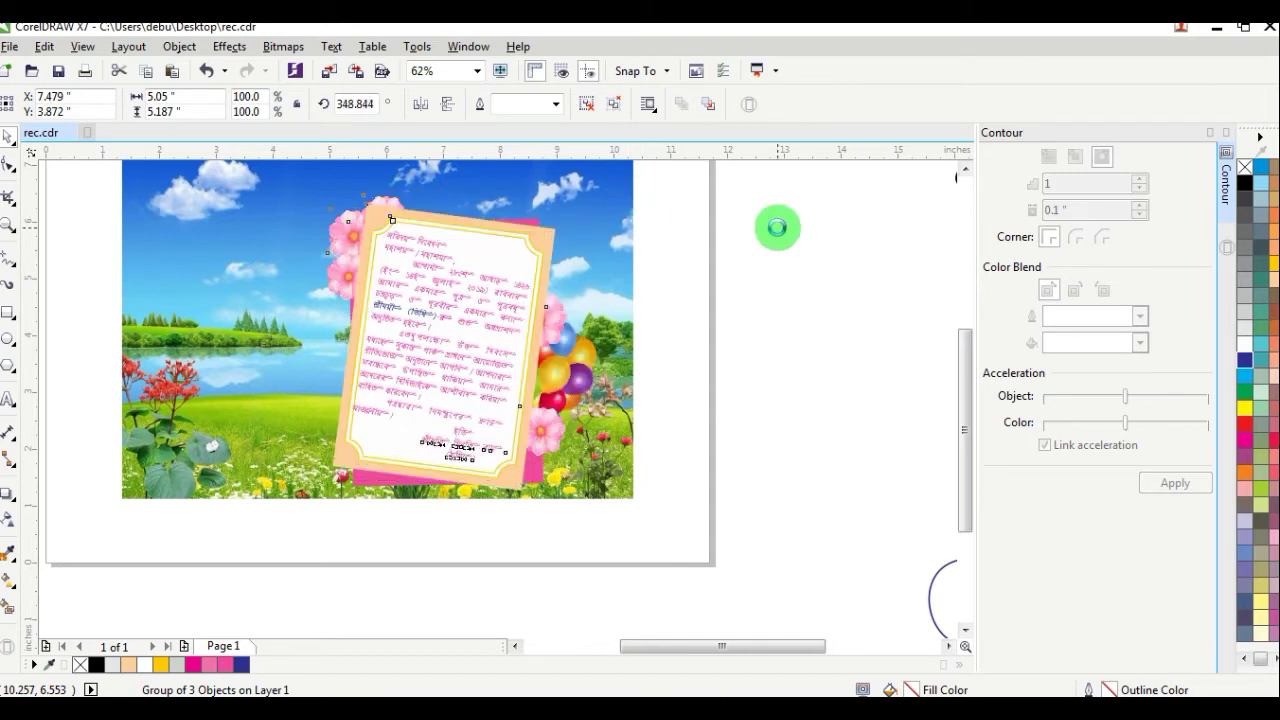
click(523, 309)
mouse_move(512, 333)
mouse_down()
mouse_move(509, 322)
mouse_move(508, 334)
mouse_up()
Move the Mickey Mouse picture to the card's lower right corner and enlarge it to about 1.35 × 2.11 inches.
scroll(509, 337, down, 2)
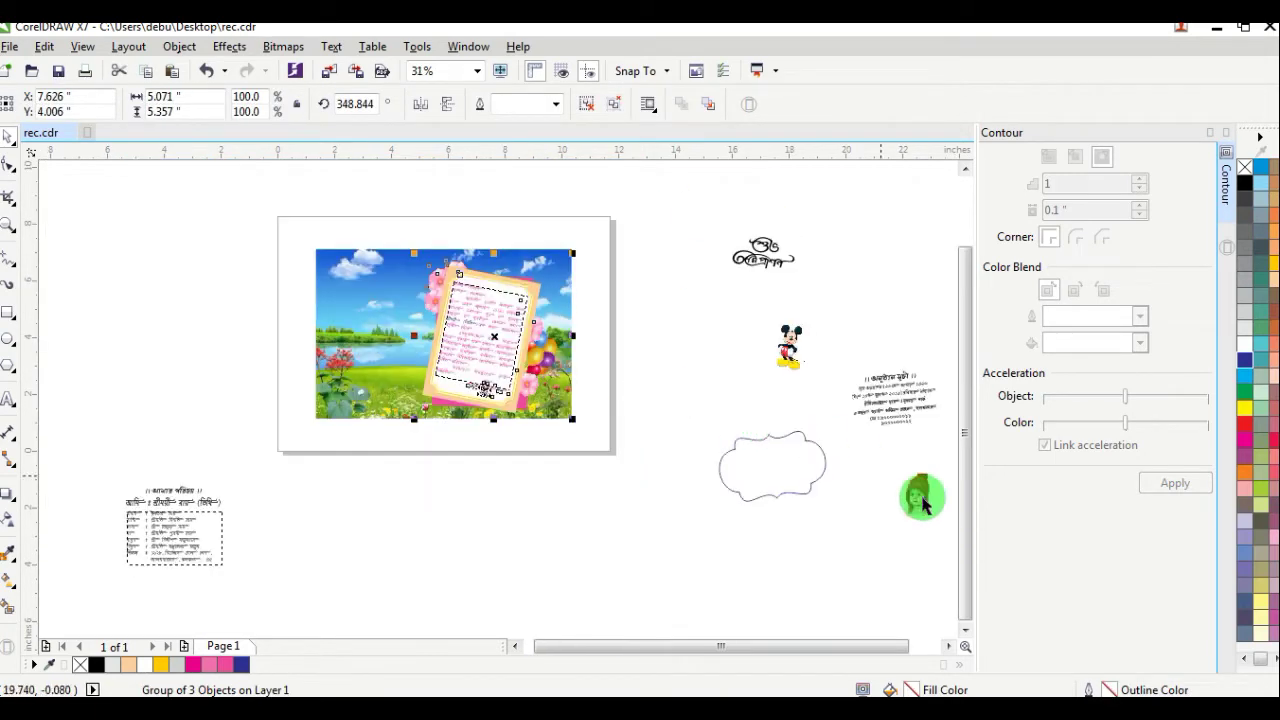
drag(779, 364, 542, 398)
scroll(542, 398, up, 4)
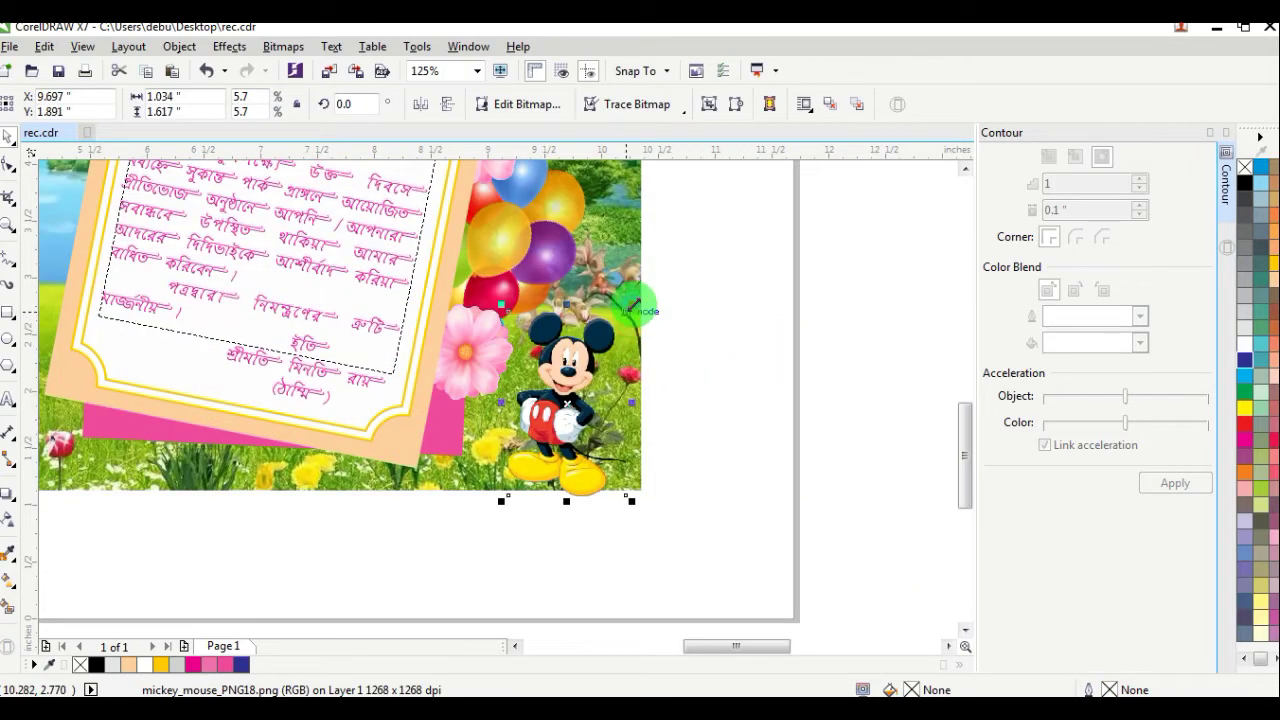
drag(631, 308, 666, 249)
drag(608, 368, 577, 366)
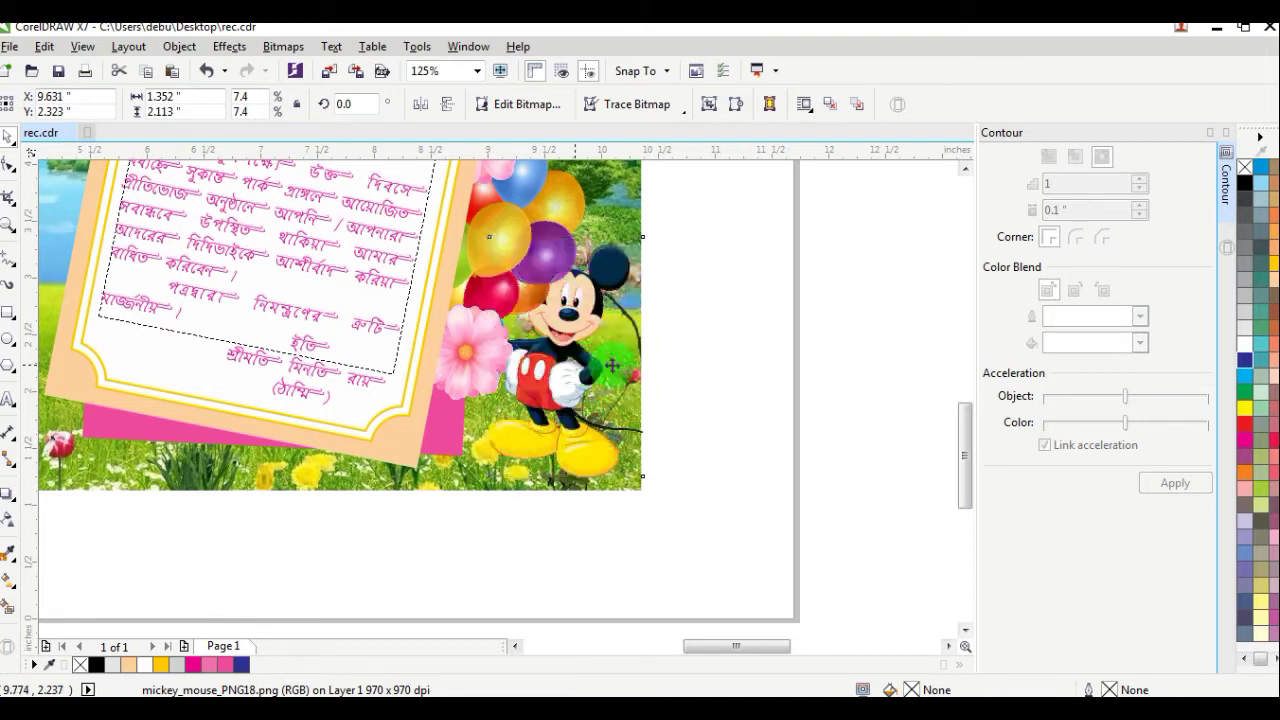
click(784, 366)
Move the black calligraphic Bengali title from beside the page onto the card's top edge.
scroll(772, 358, down, 4)
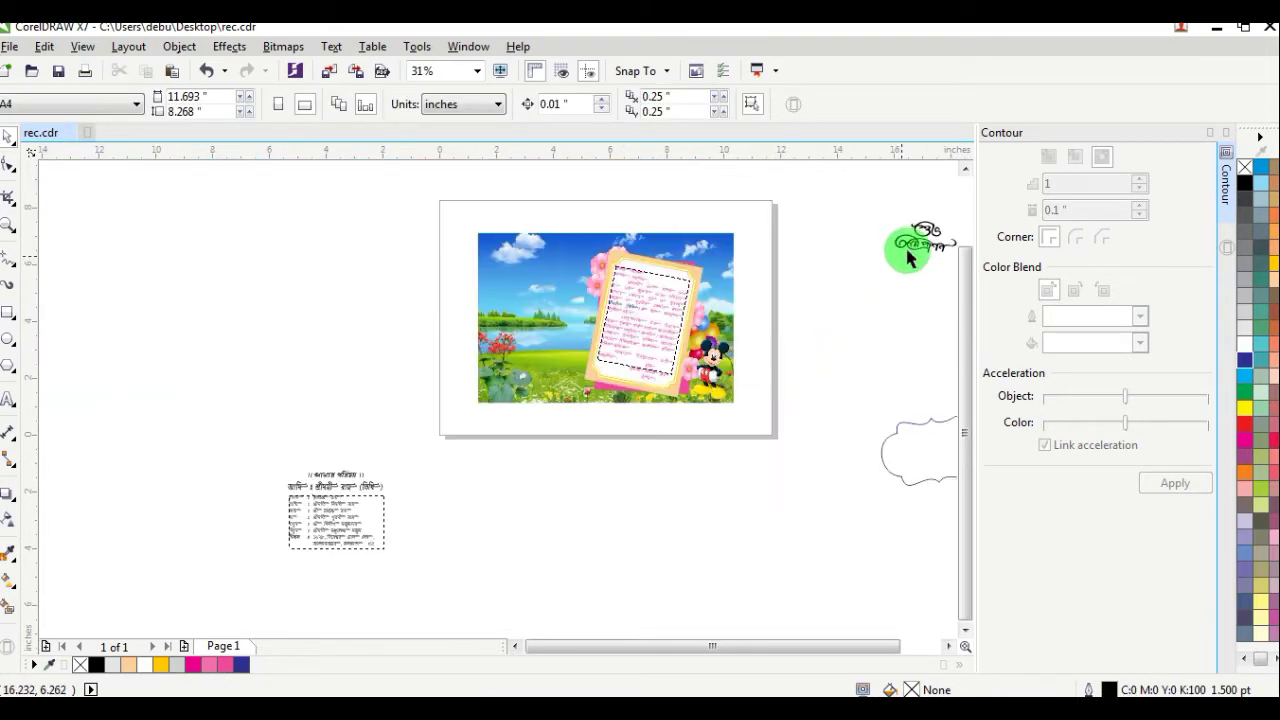
drag(908, 258, 680, 288)
scroll(661, 240, up, 4)
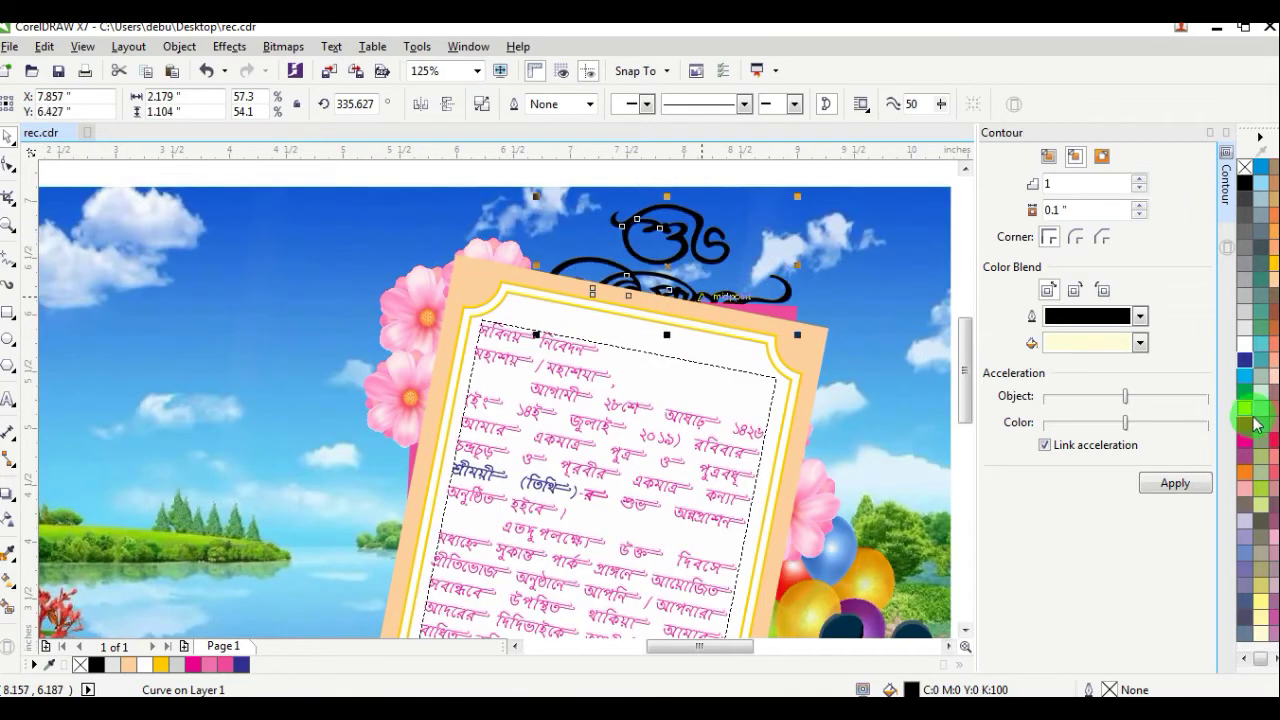
Fill the calligraphic title with red and resize it to about 2.43 × 1.23 inches over the card's top edge.
drag(1248, 426, 826, 351)
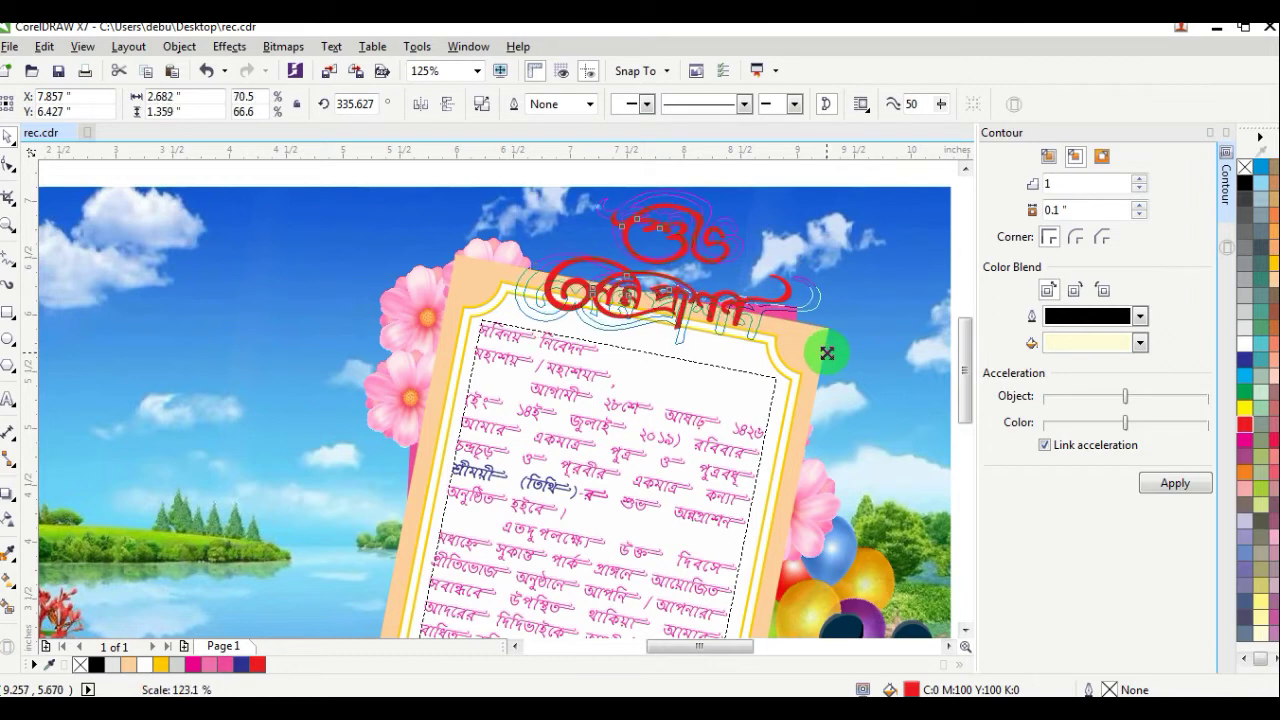
click(810, 185)
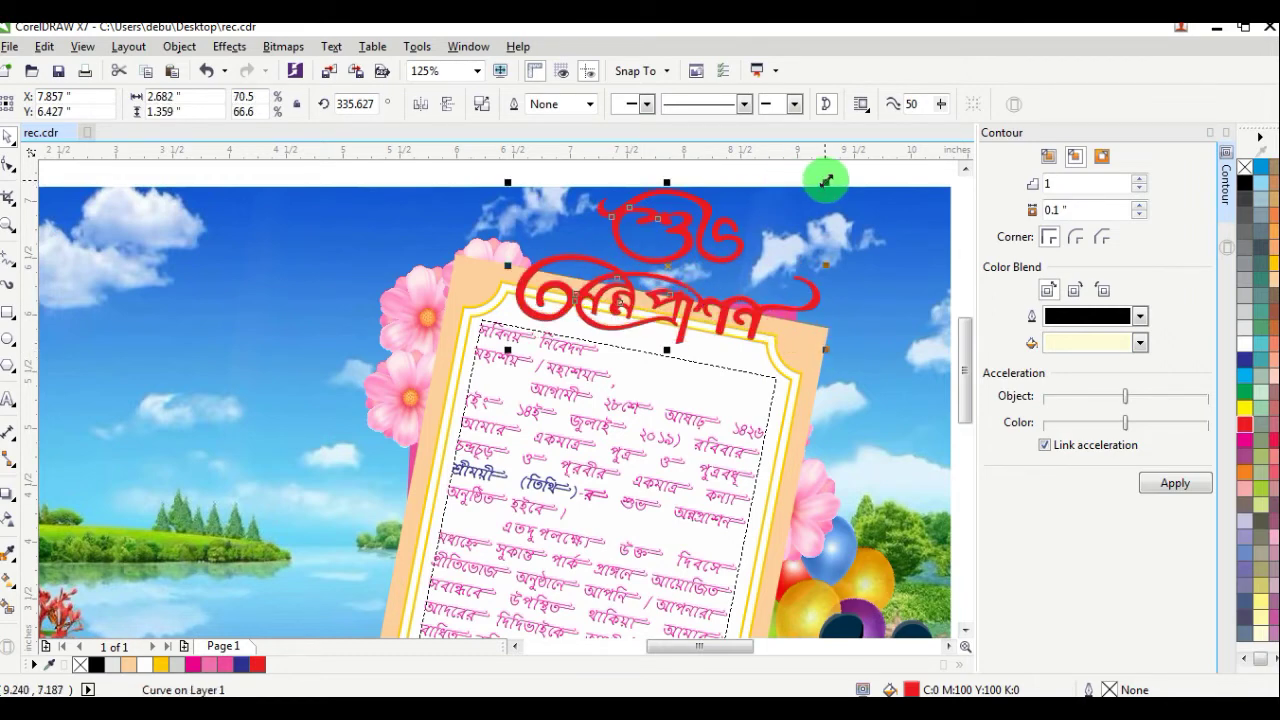
drag(826, 181, 797, 196)
drag(675, 301, 688, 308)
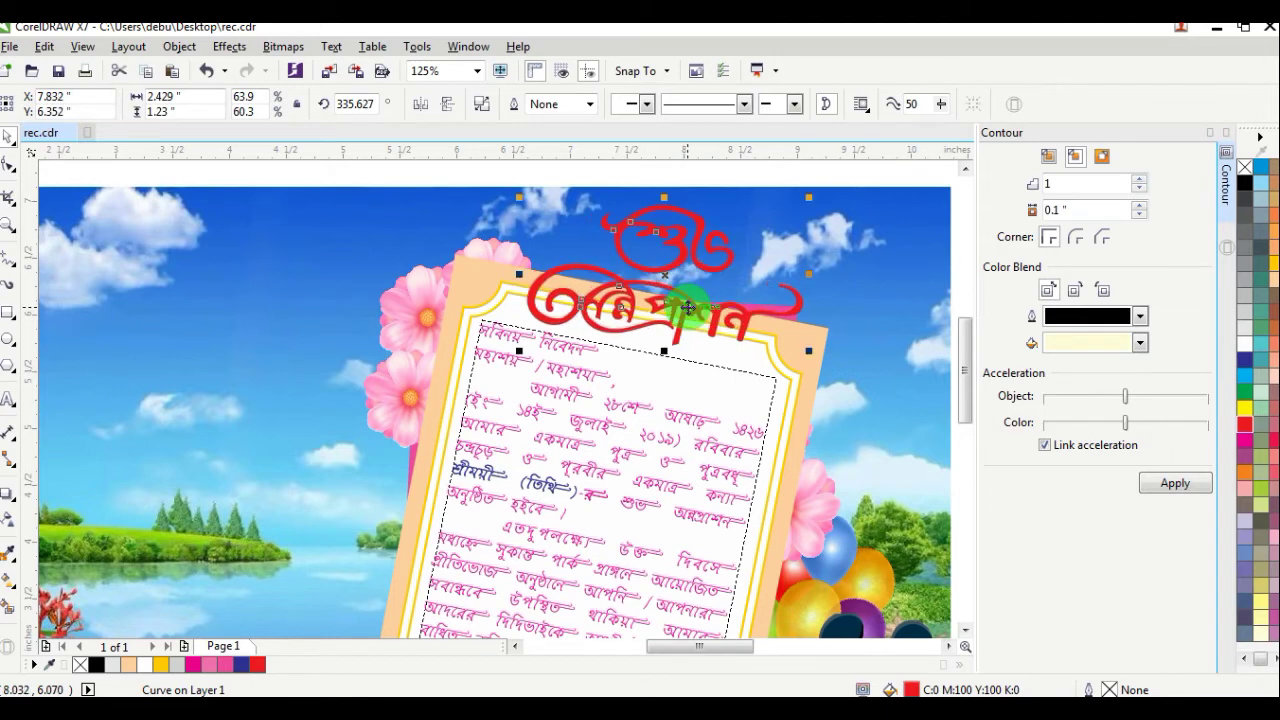
Rotate the red title to about 327° to follow the card's tilt and shift it slightly down.
click(688, 308)
mouse_move(812, 352)
mouse_down()
mouse_move(781, 399)
mouse_move(822, 346)
mouse_up()
click(891, 251)
click(700, 328)
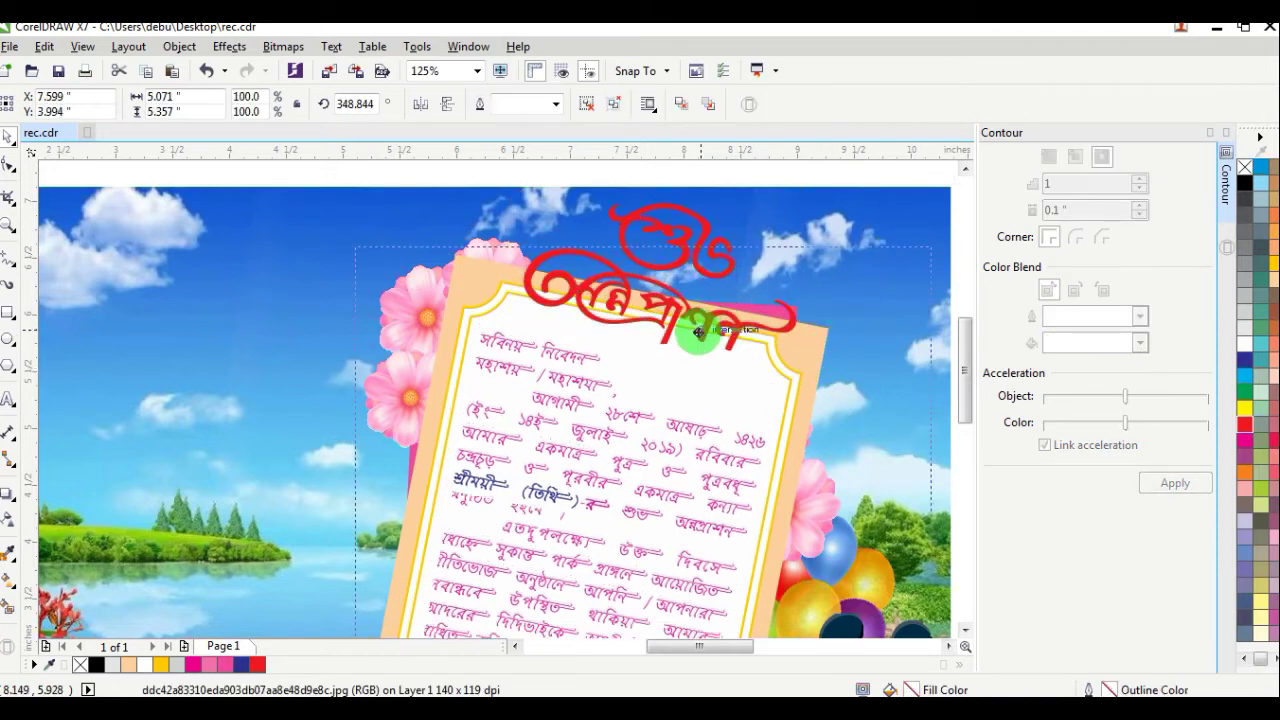
click(723, 231)
ctrl+click(723, 241)
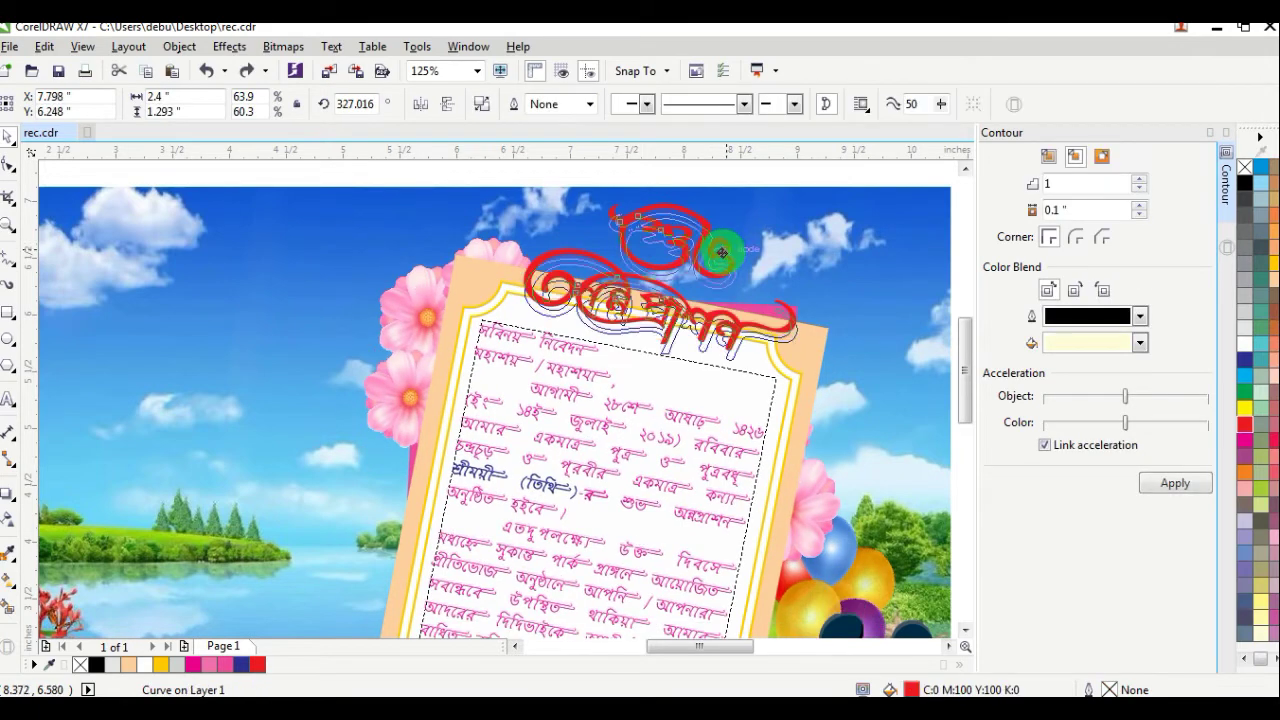
drag(723, 241, 722, 252)
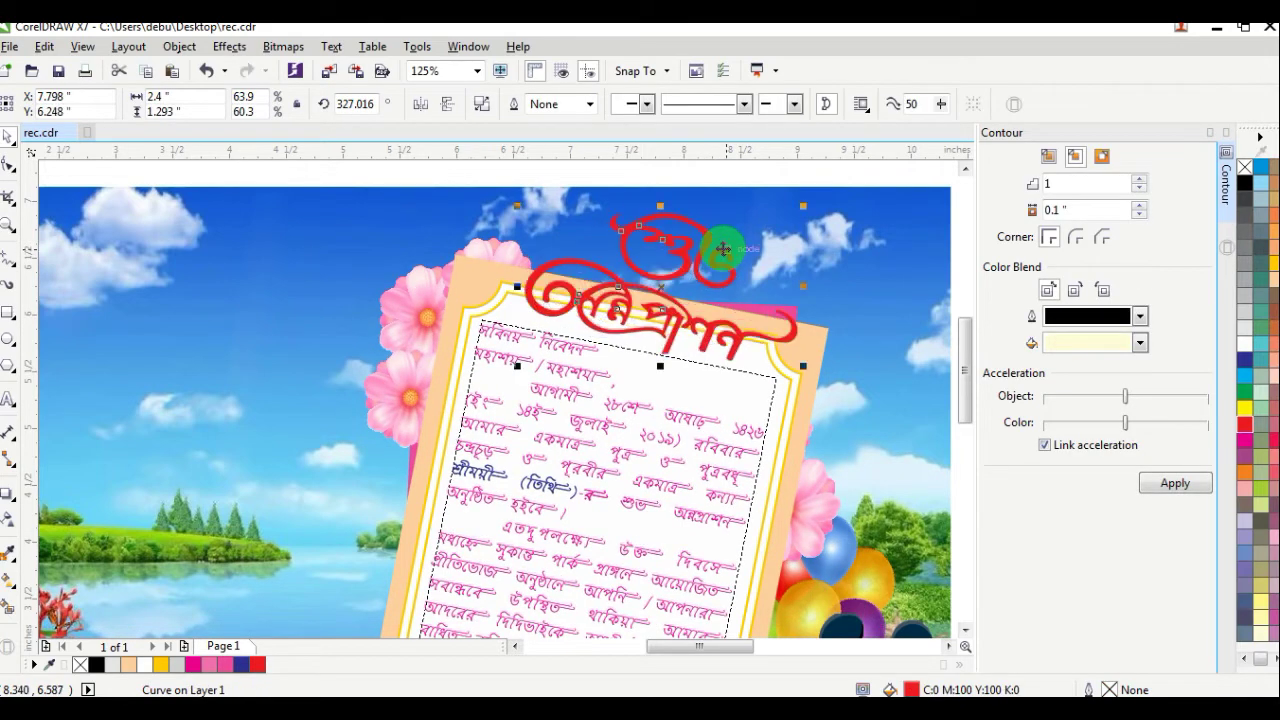
Copy the red title, and give the original a yellow fill and yellow outline.
right_click(724, 255)
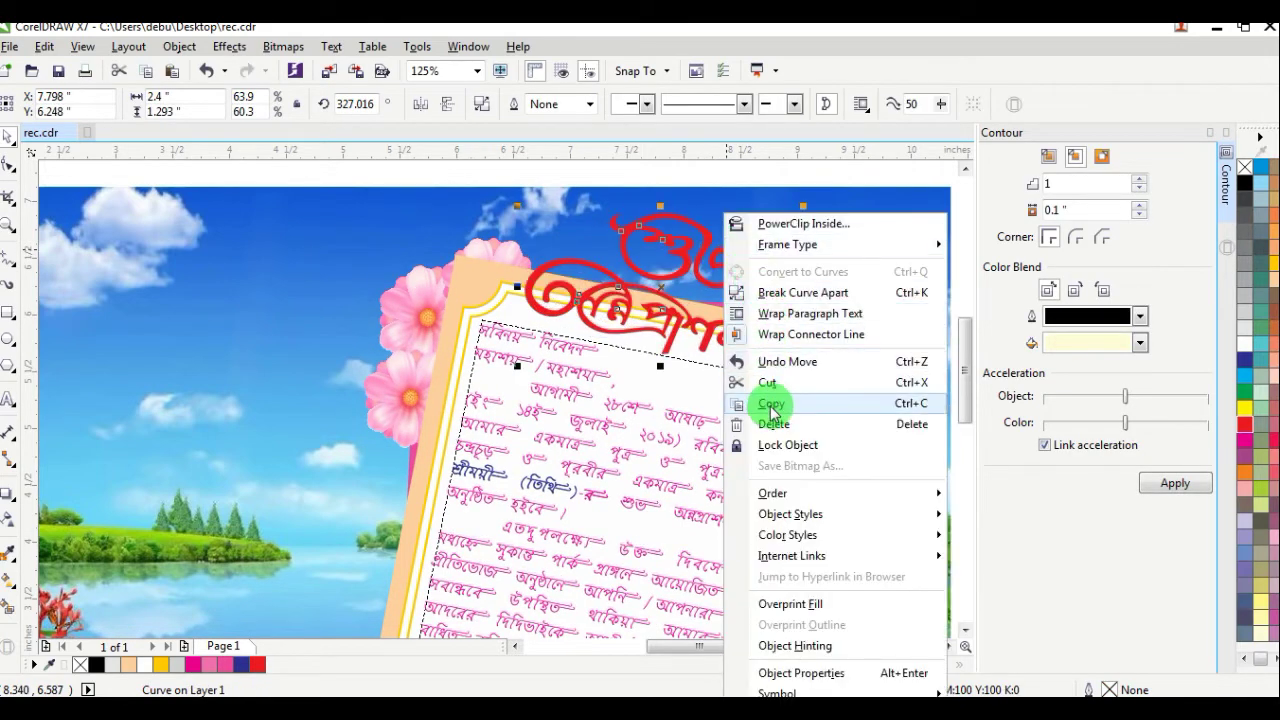
click(771, 405)
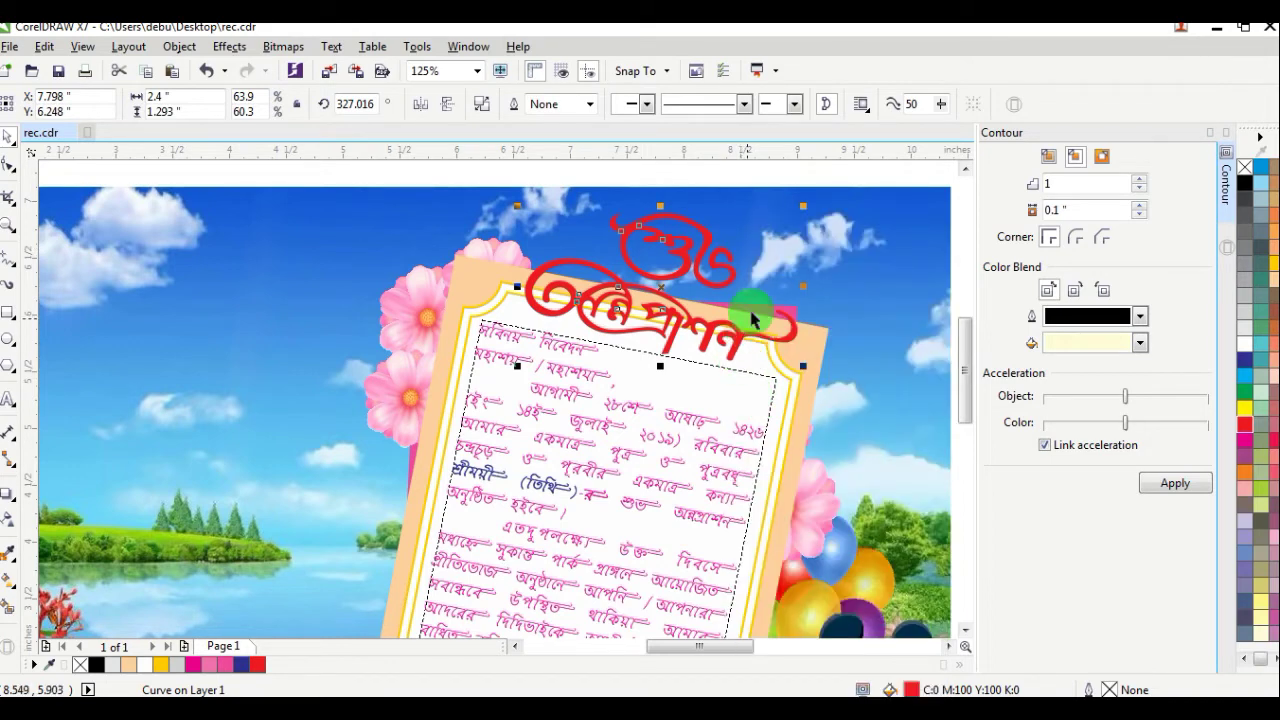
click(766, 229)
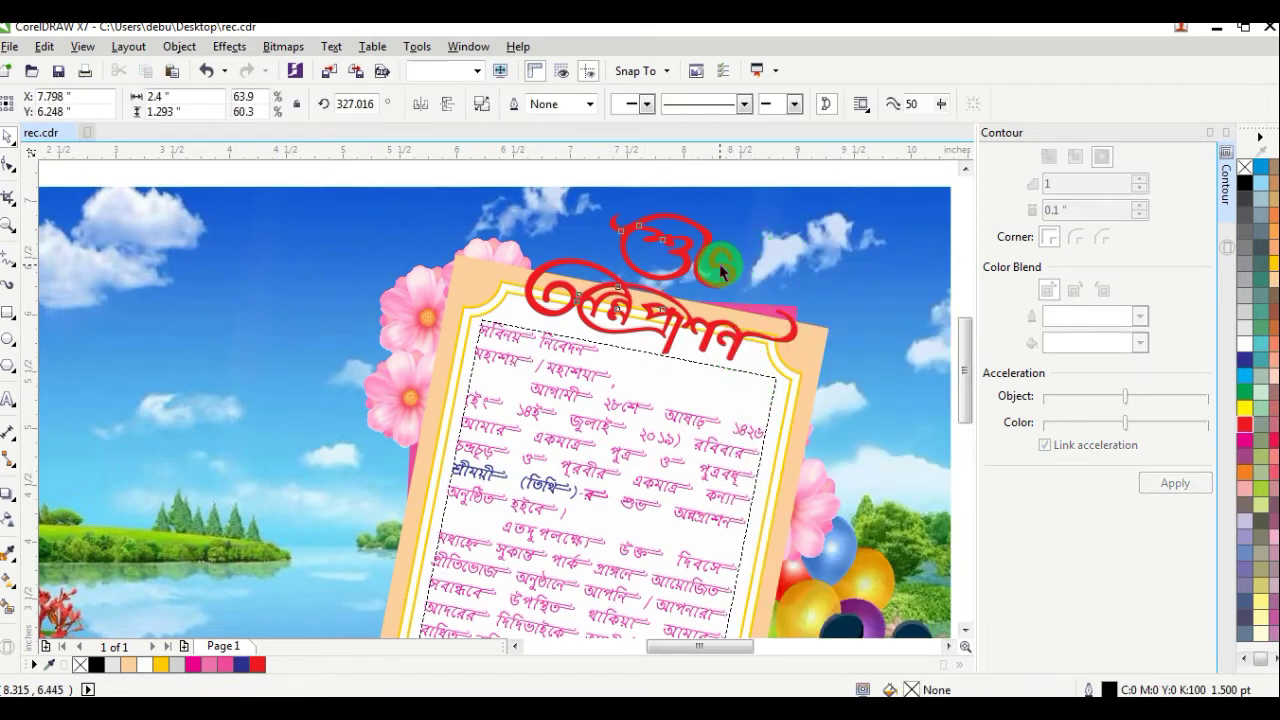
click(721, 270)
click(1243, 405)
right_click(1243, 405)
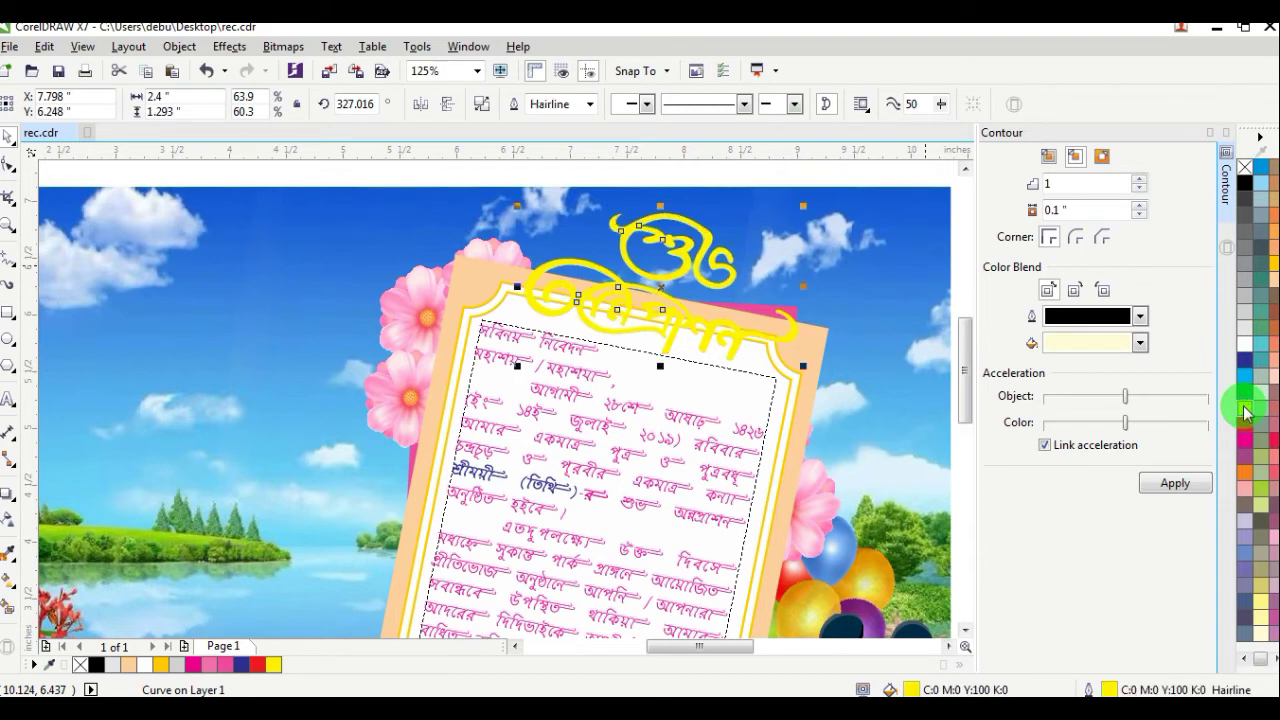
Thicken the title's yellow outline to 4 points.
key(F12)
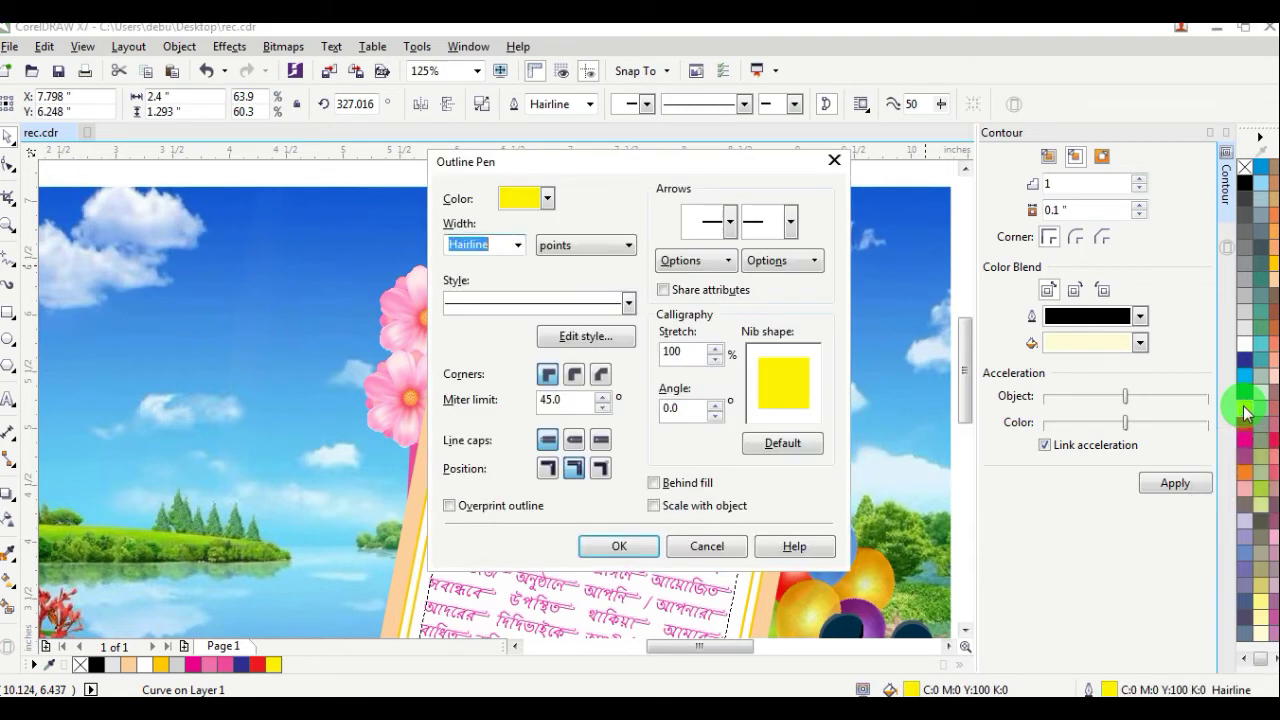
text(3)
key(Return)
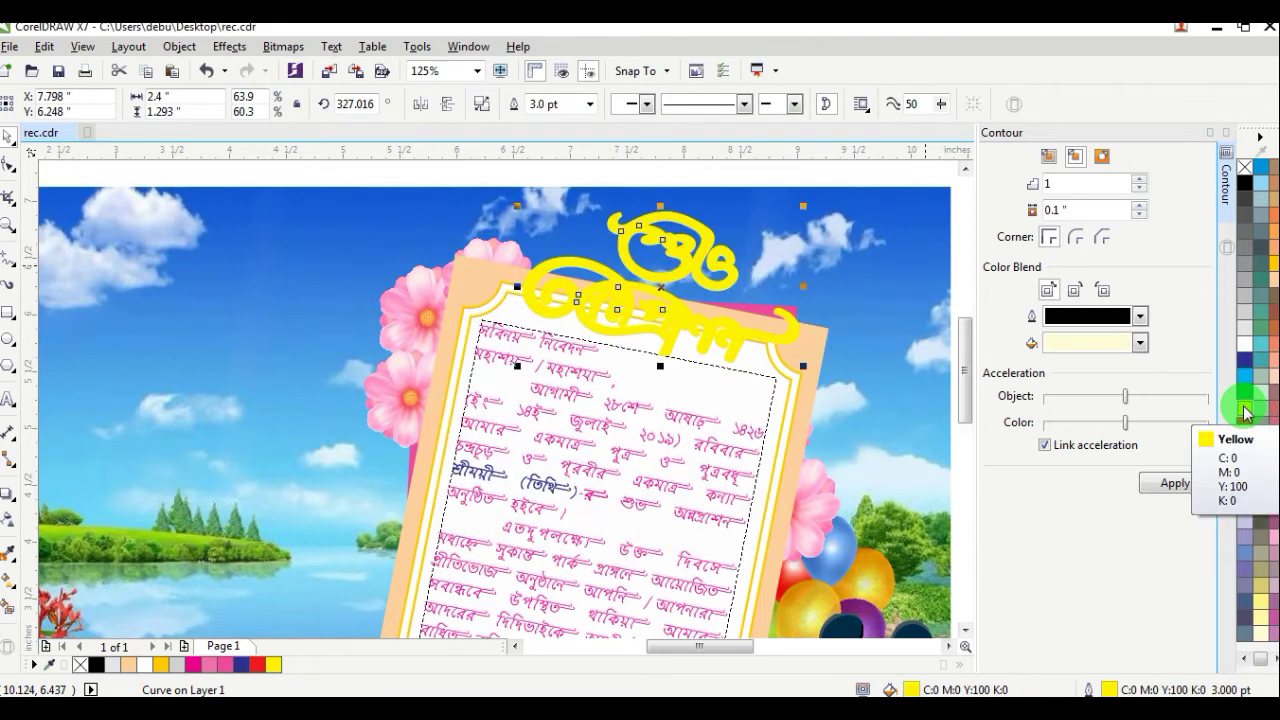
key(F12)
text(4)
key(Return)
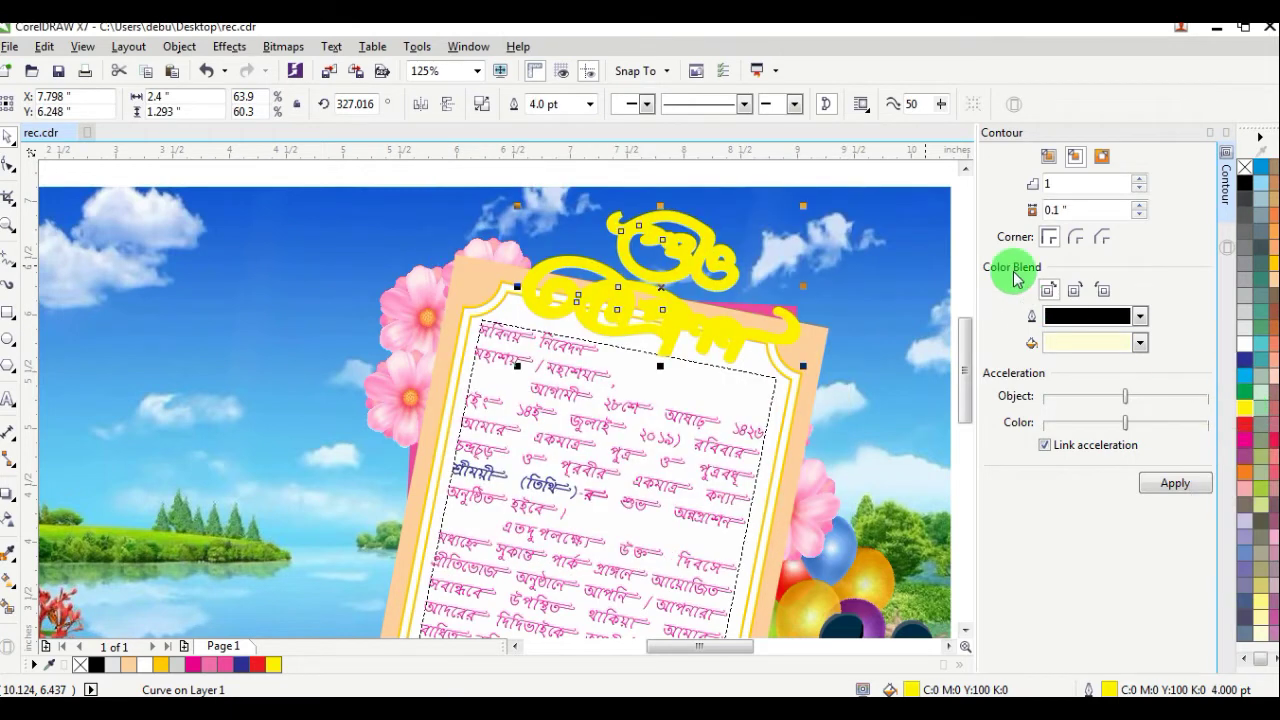
Paste the copied red title on top of the yellow outlined one.
right_click(908, 177)
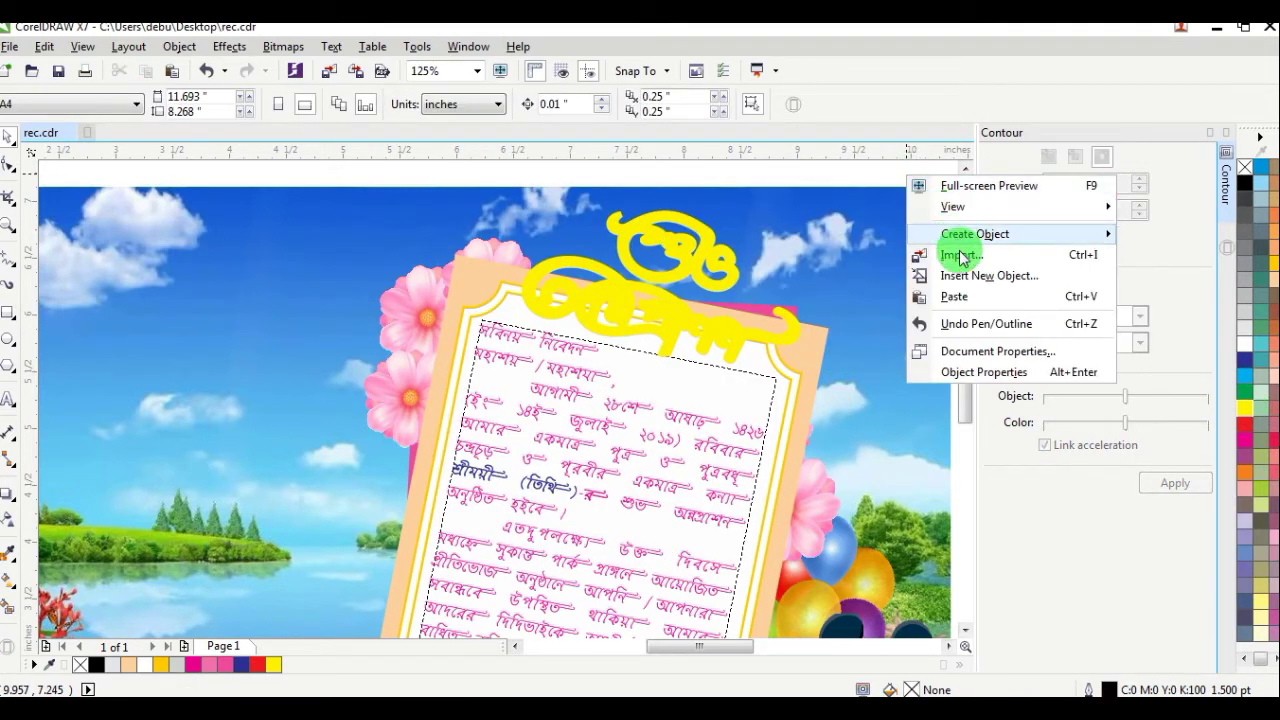
click(954, 296)
scroll(770, 287, down, 2)
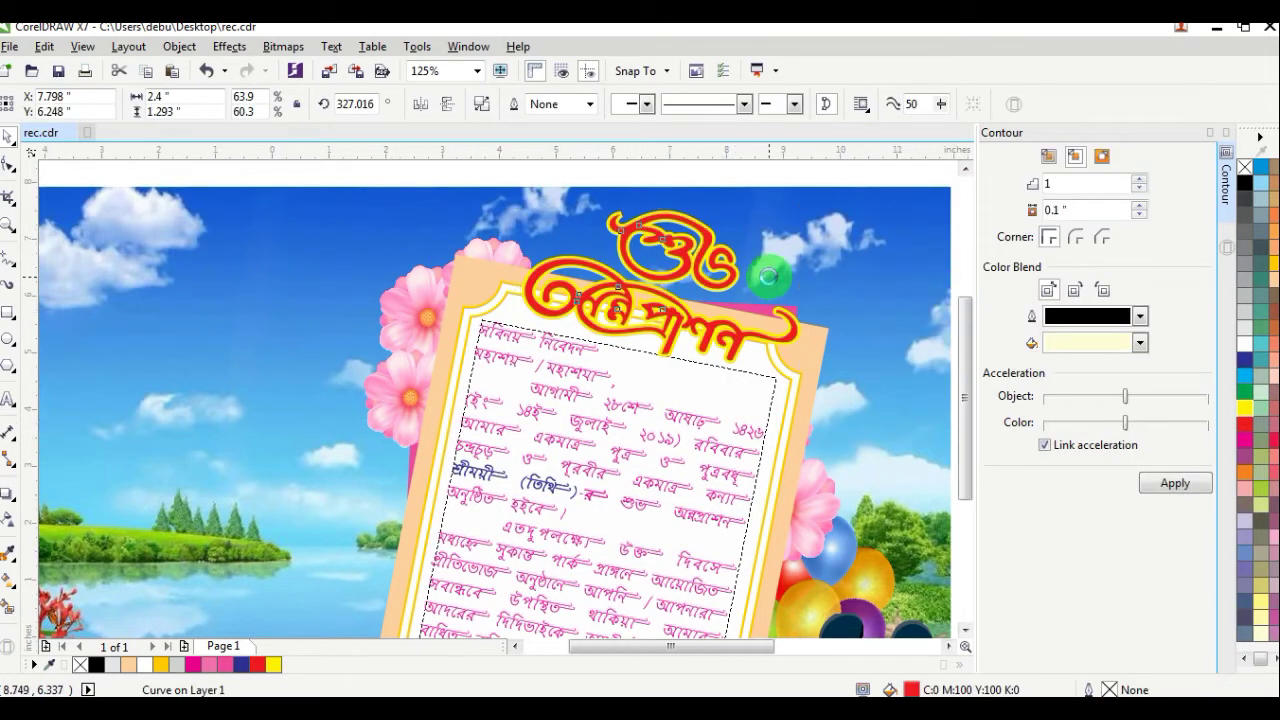
click(829, 209)
Select the red and yellow titles together, shrink them to about 2.18 × 1.18 inches and reposition them on the card's top edge.
drag(874, 199, 630, 343)
scroll(800, 234, up, 2)
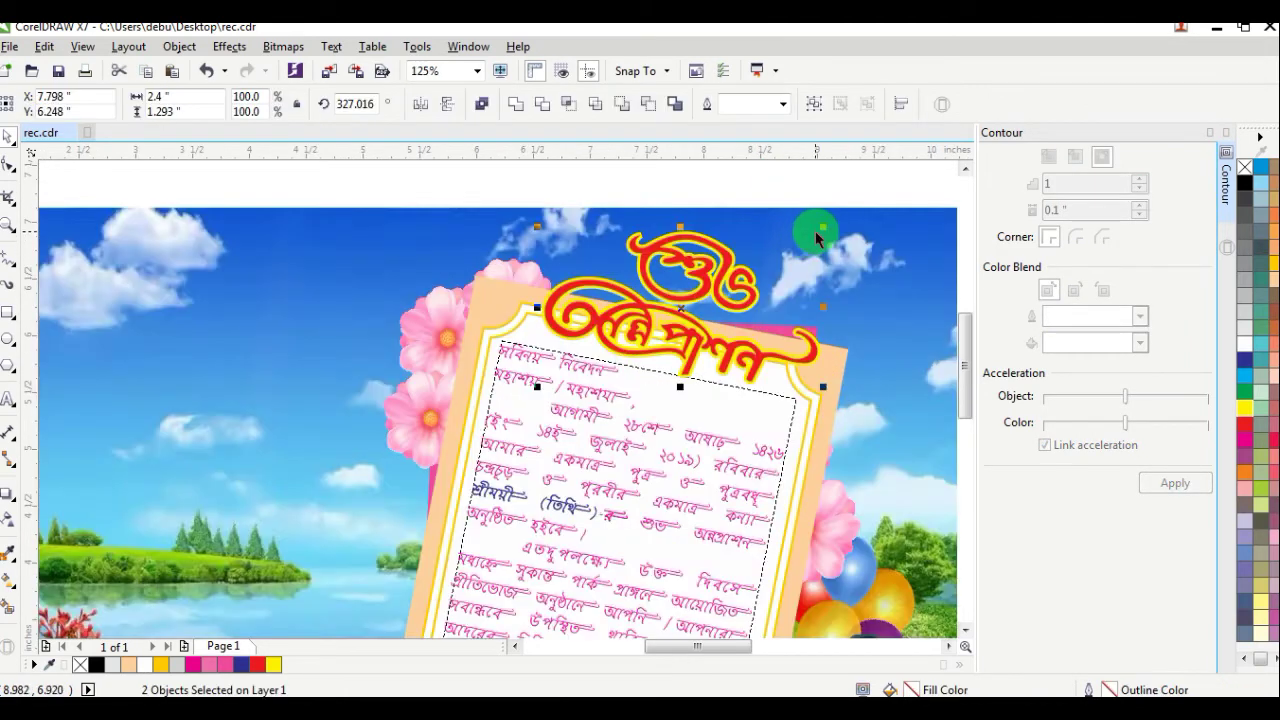
drag(817, 240, 798, 240)
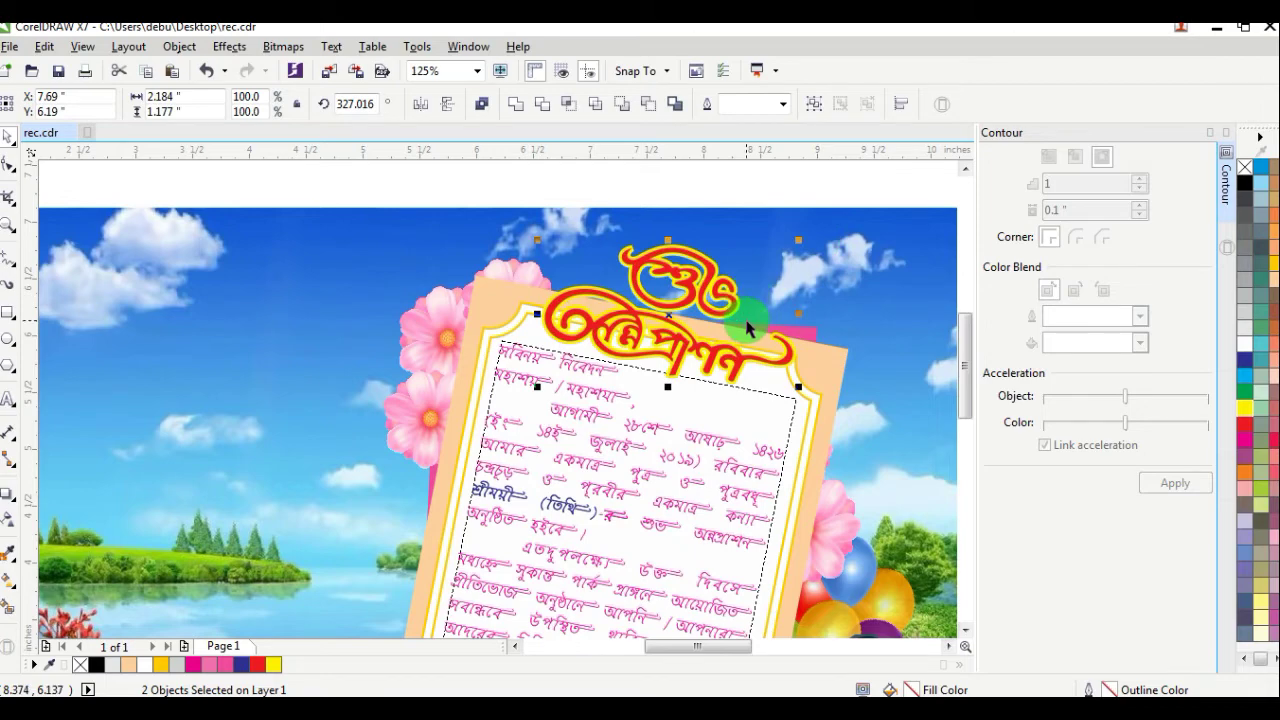
drag(739, 357, 745, 360)
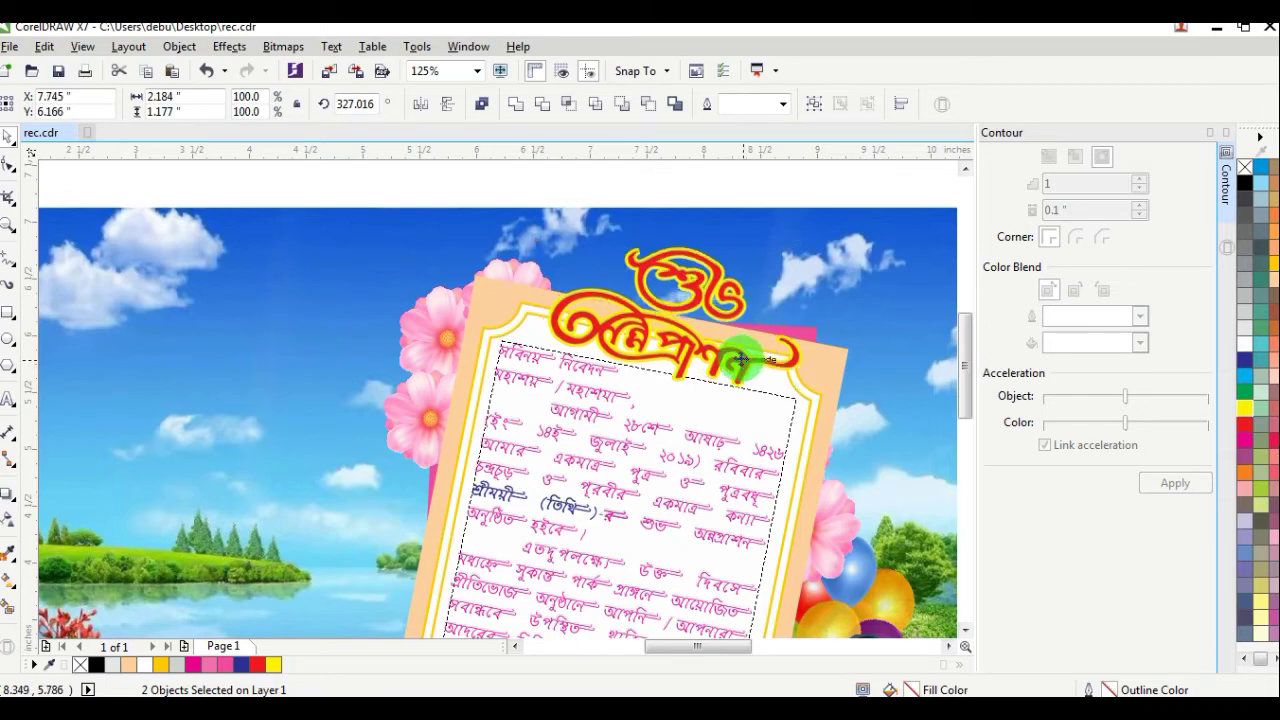
scroll(686, 366, up, 4)
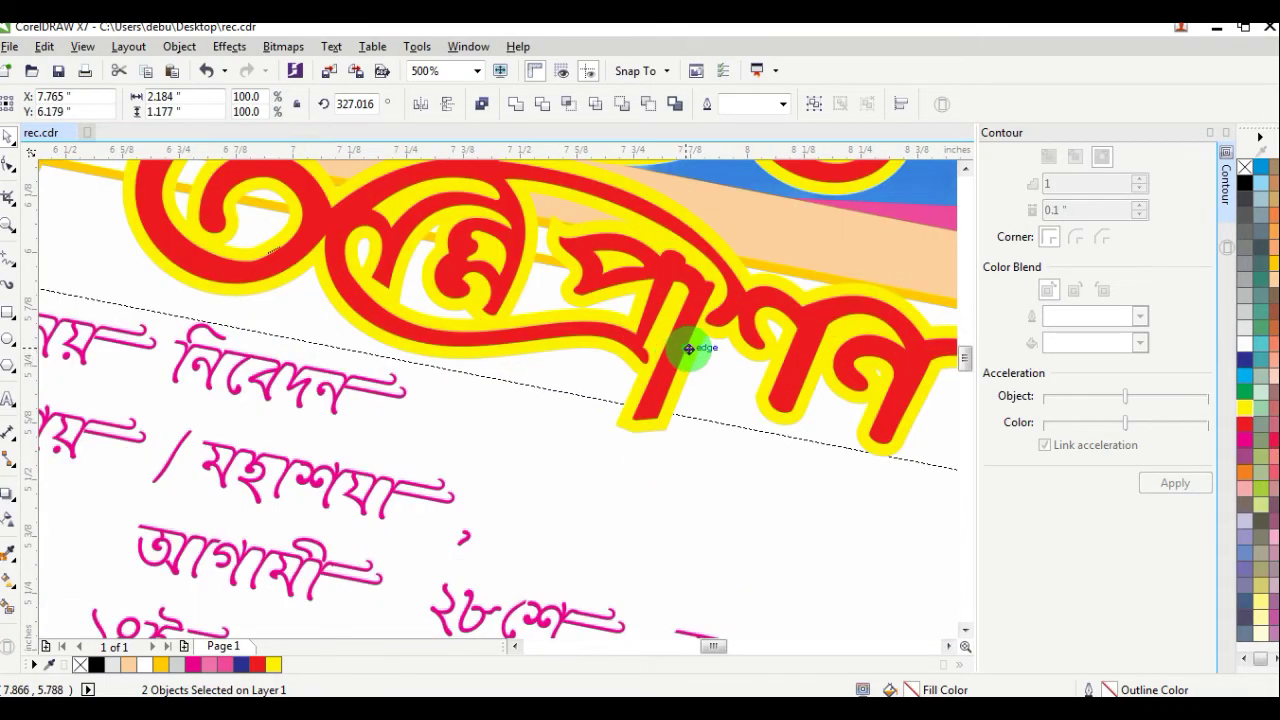
scroll(688, 348, down, 4)
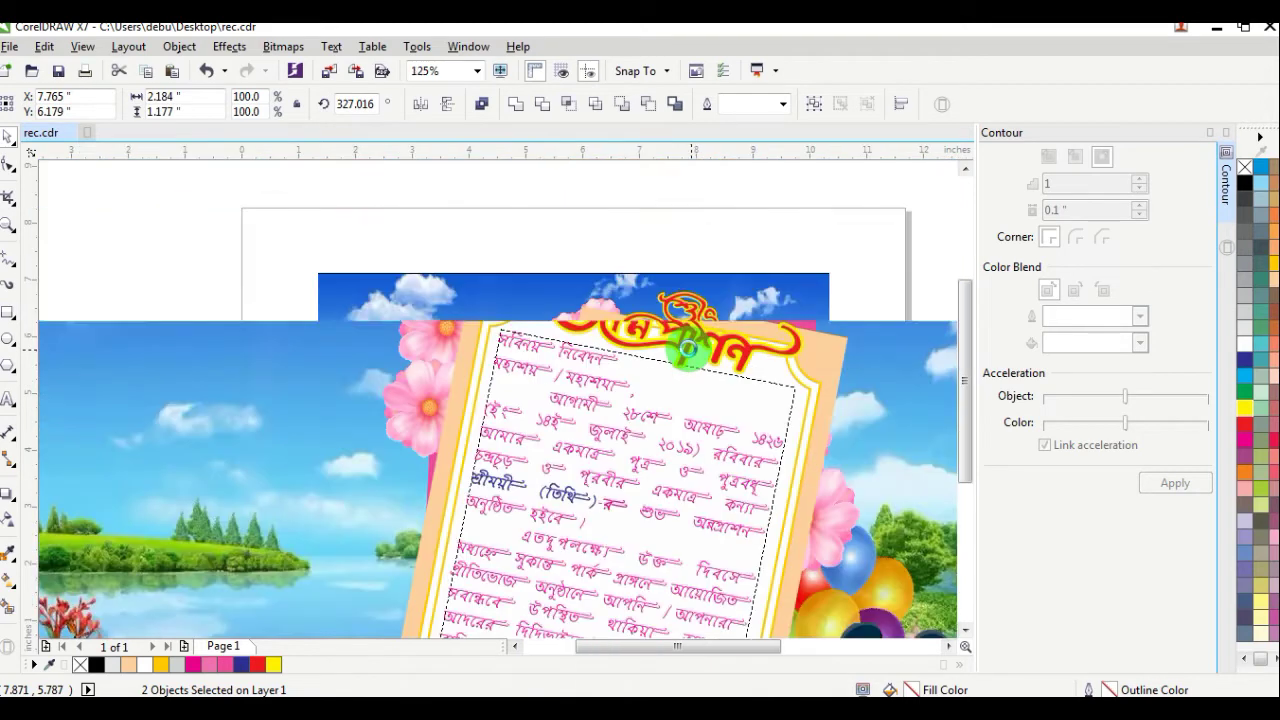
scroll(688, 348, down, 2)
drag(486, 200, 840, 615)
click(175, 436)
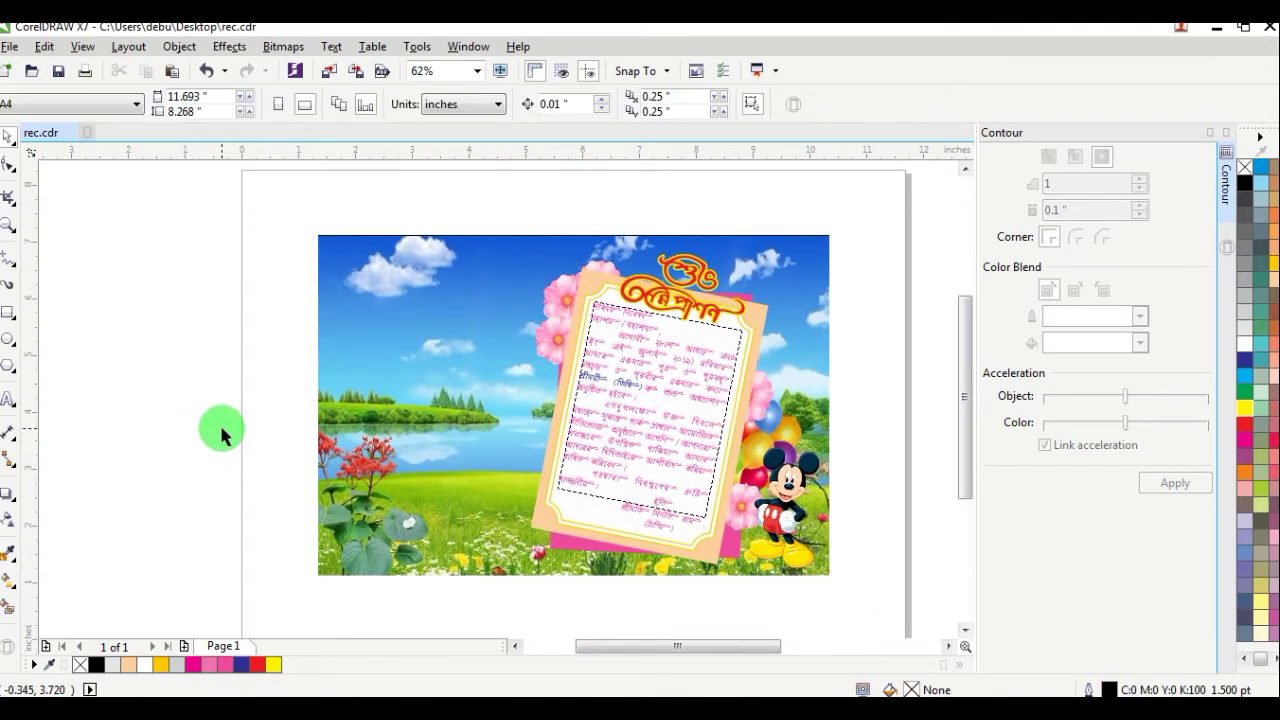
Move the three introduction texts onto the sky beside the card and fill them with dark blue (C:100 M:100 Y:0 K:0).
scroll(222, 435, down, 4)
drag(127, 476, 278, 420)
scroll(272, 398, up, 4)
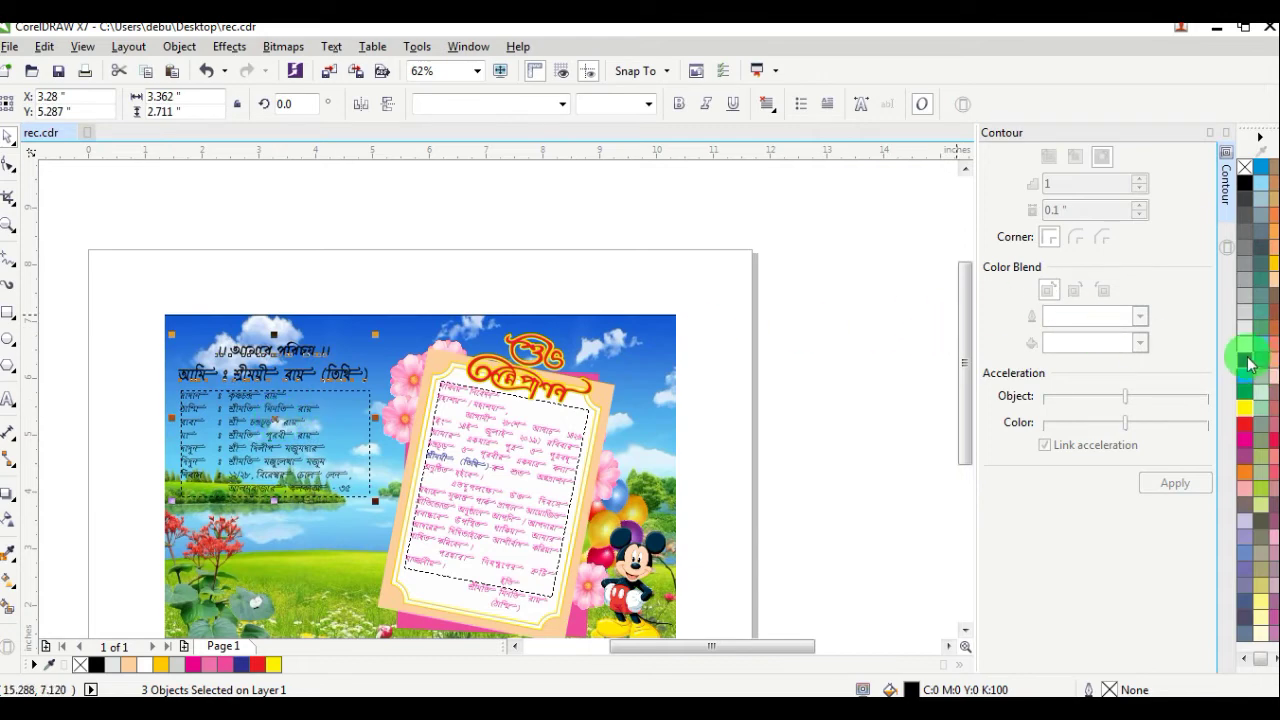
click(304, 280)
Fill the child's name line in the introduction with red (C:0 M:100 Y:100 K:0).
scroll(302, 372, up, 4)
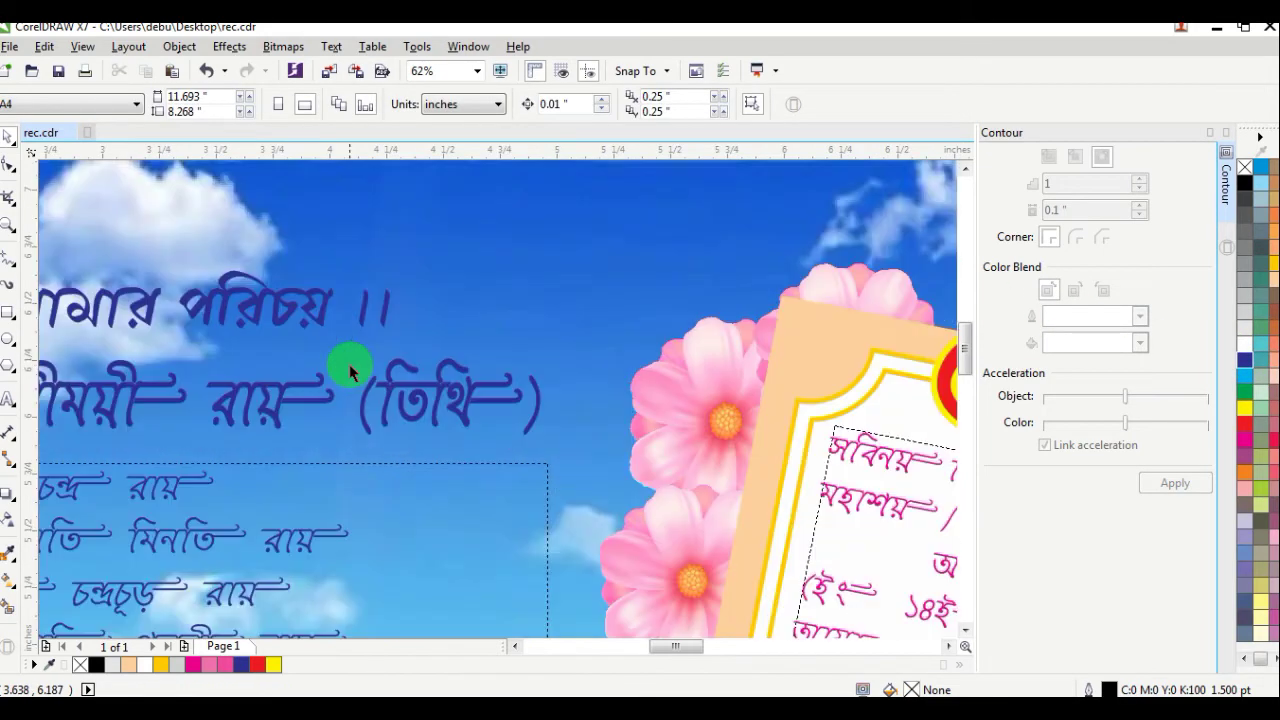
click(266, 383)
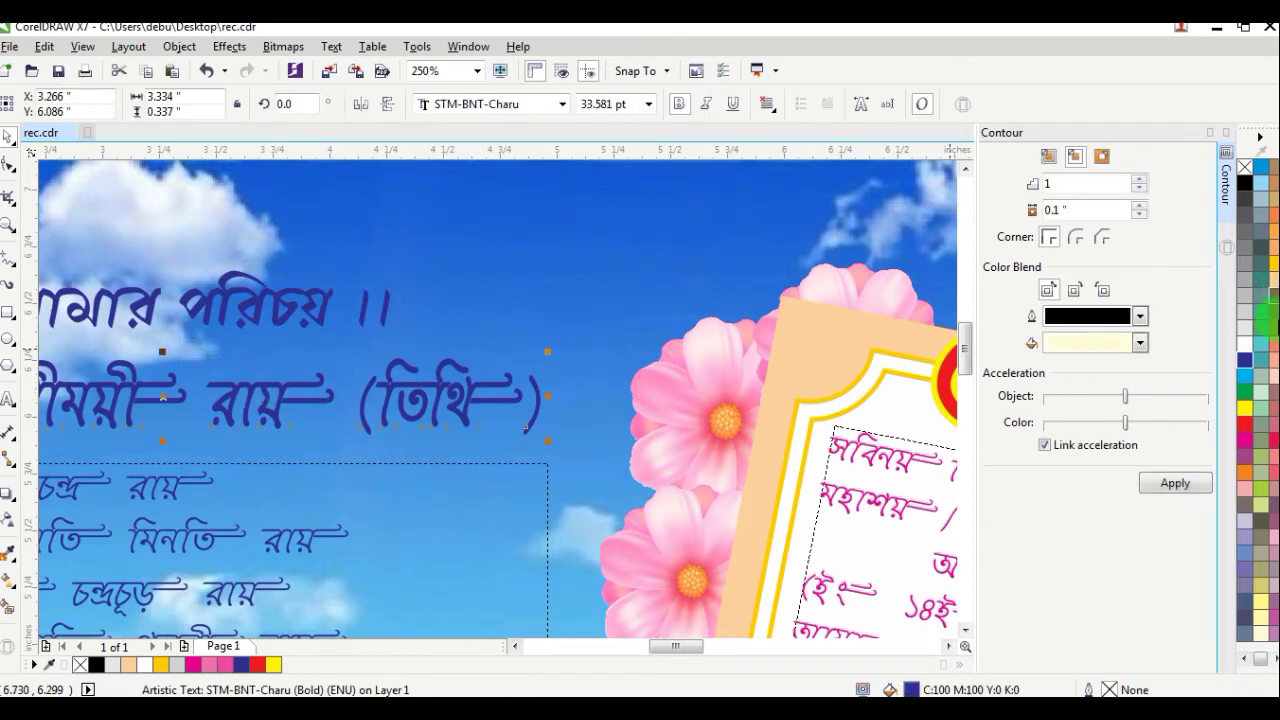
click(1247, 430)
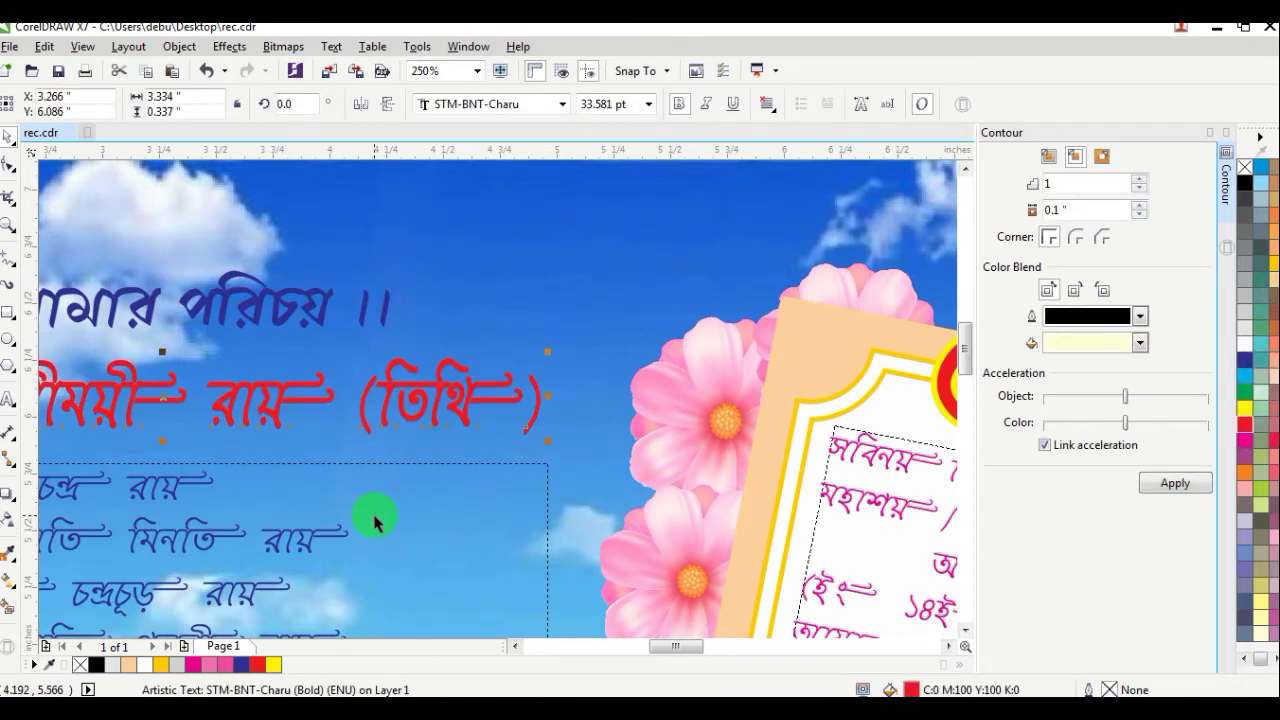
scroll(374, 516, down, 4)
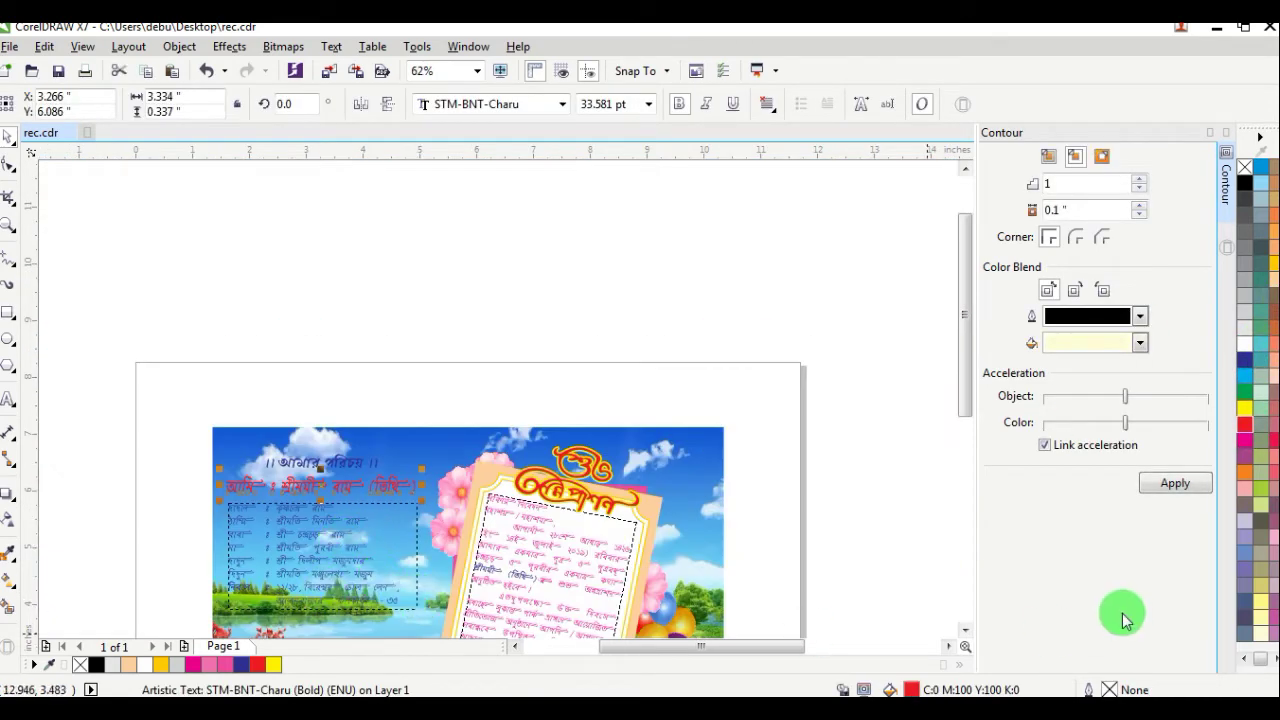
Select the three introduction texts together, move them up about 0.2 inch on the sky and copy them.
scroll(968, 632, down, 2)
drag(158, 305, 441, 538)
scroll(310, 425, up, 2)
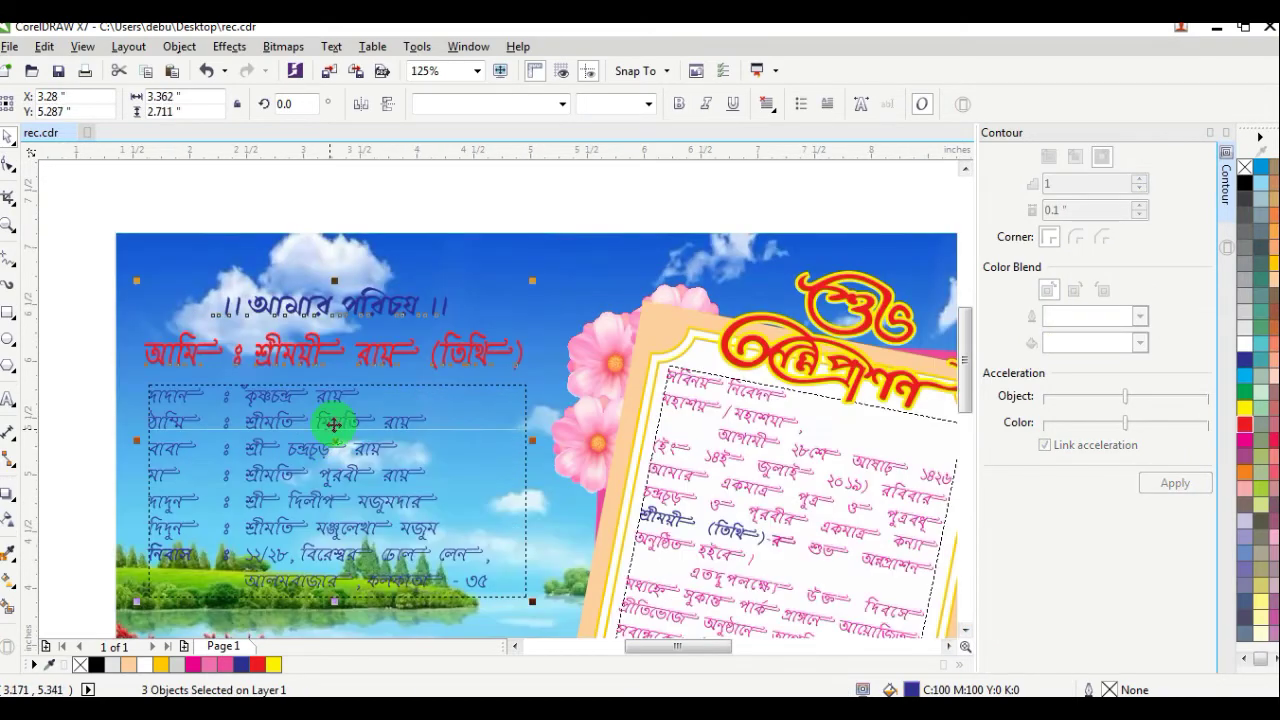
drag(318, 345, 321, 330)
right_click(322, 330)
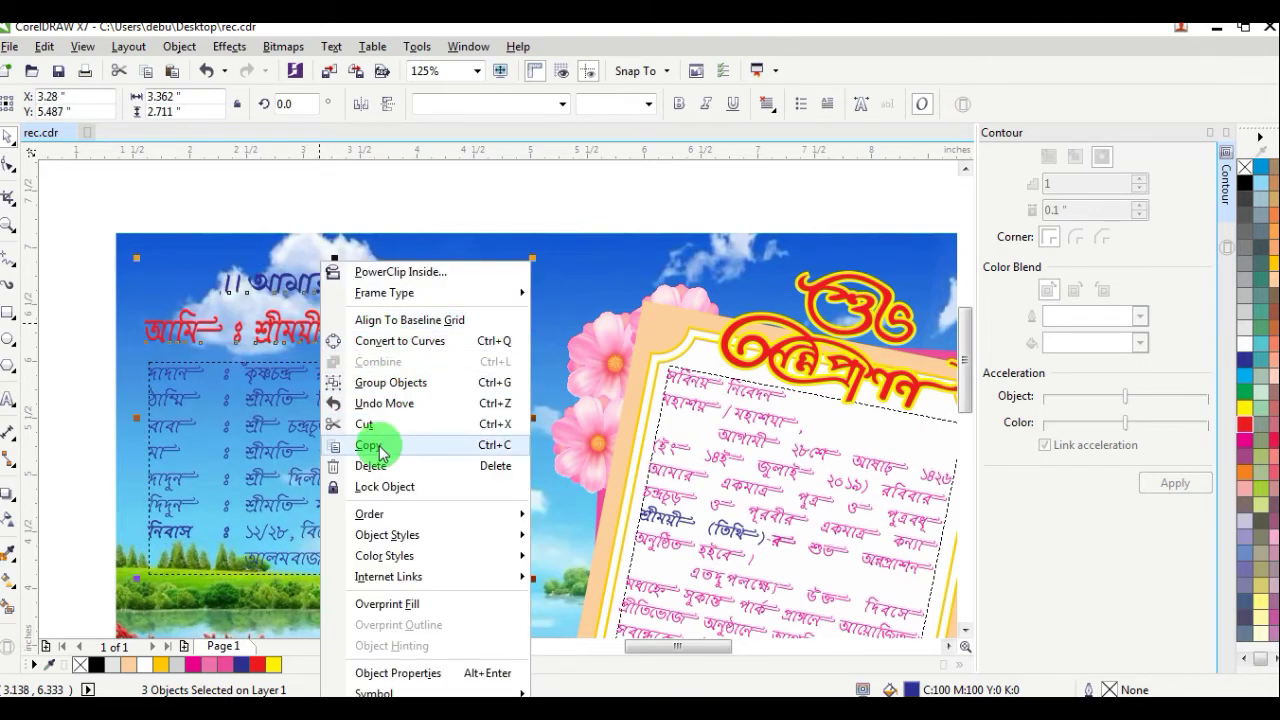
click(369, 444)
Give the three introduction texts a white fill and a white outline 4 points wide.
click(1241, 345)
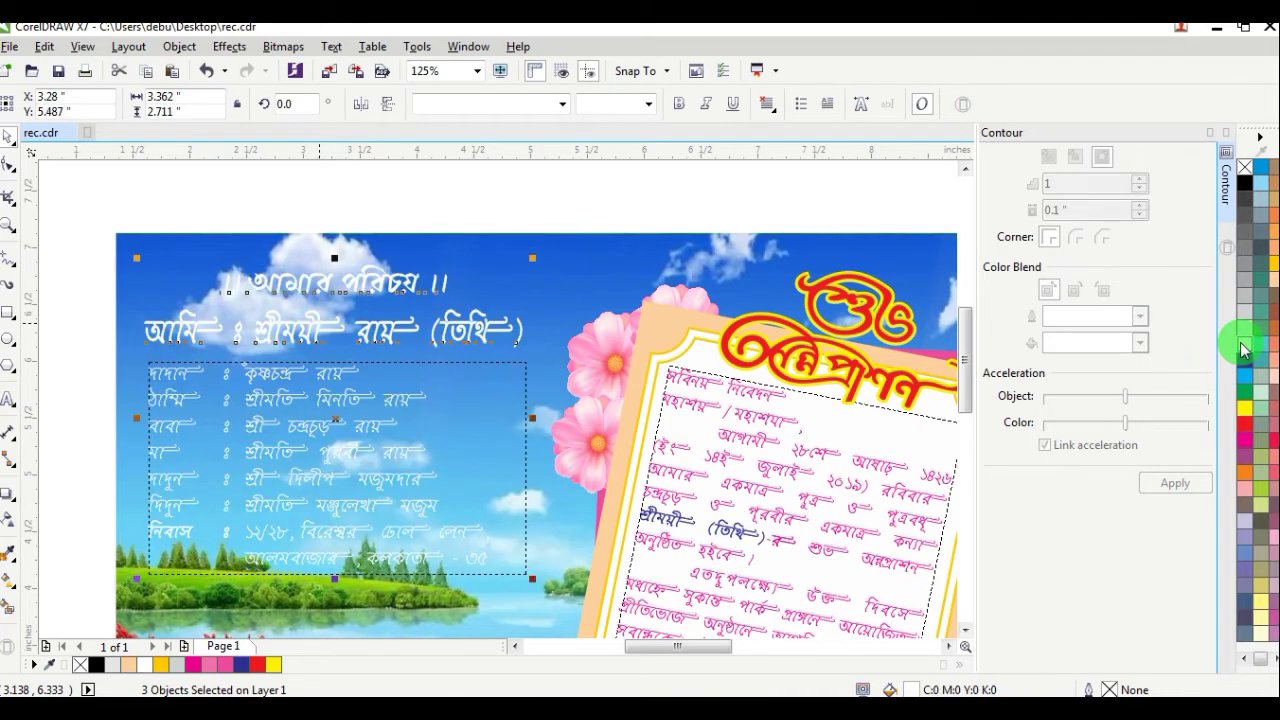
right_click(1241, 345)
key(F12)
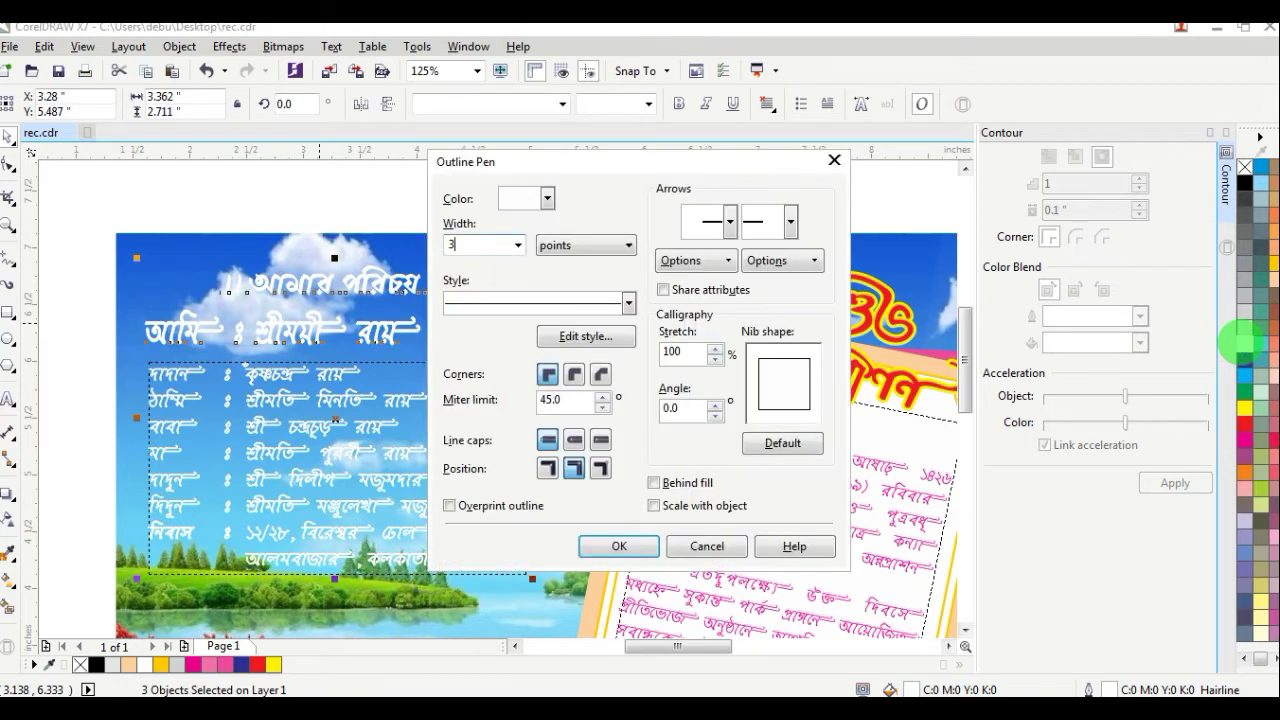
text(3)
key(Return)
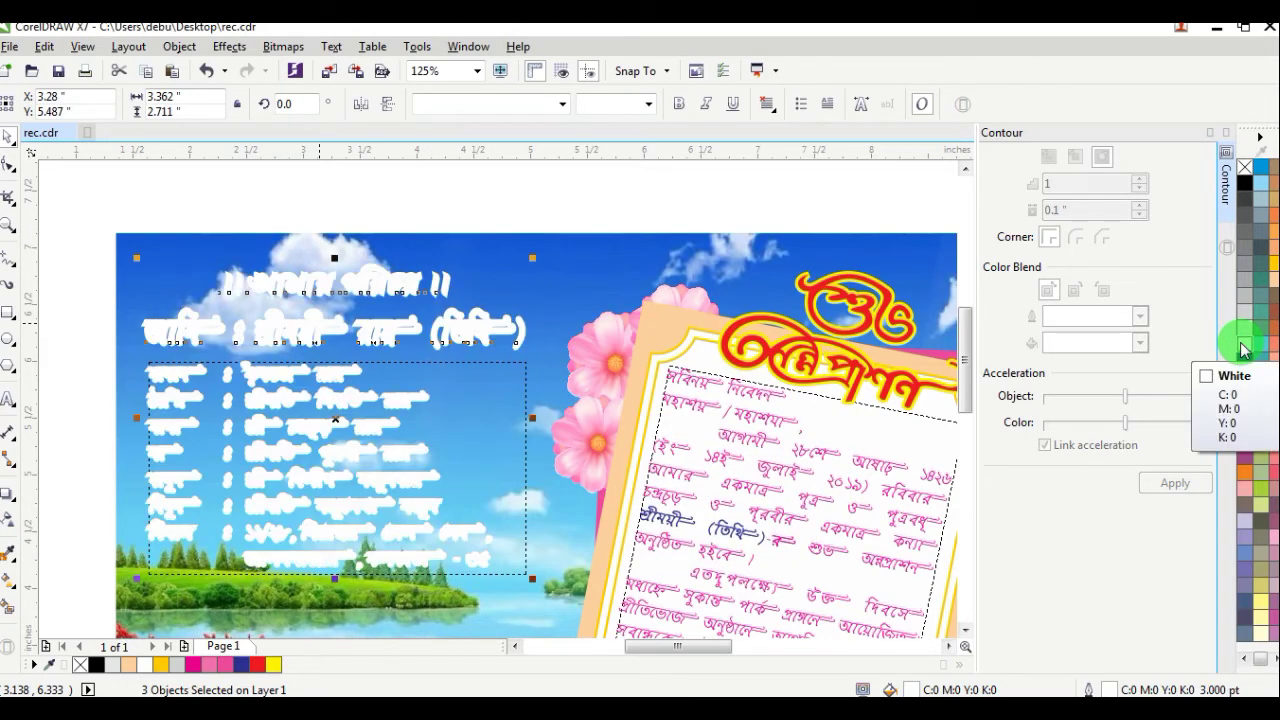
key(F12)
key(Return)
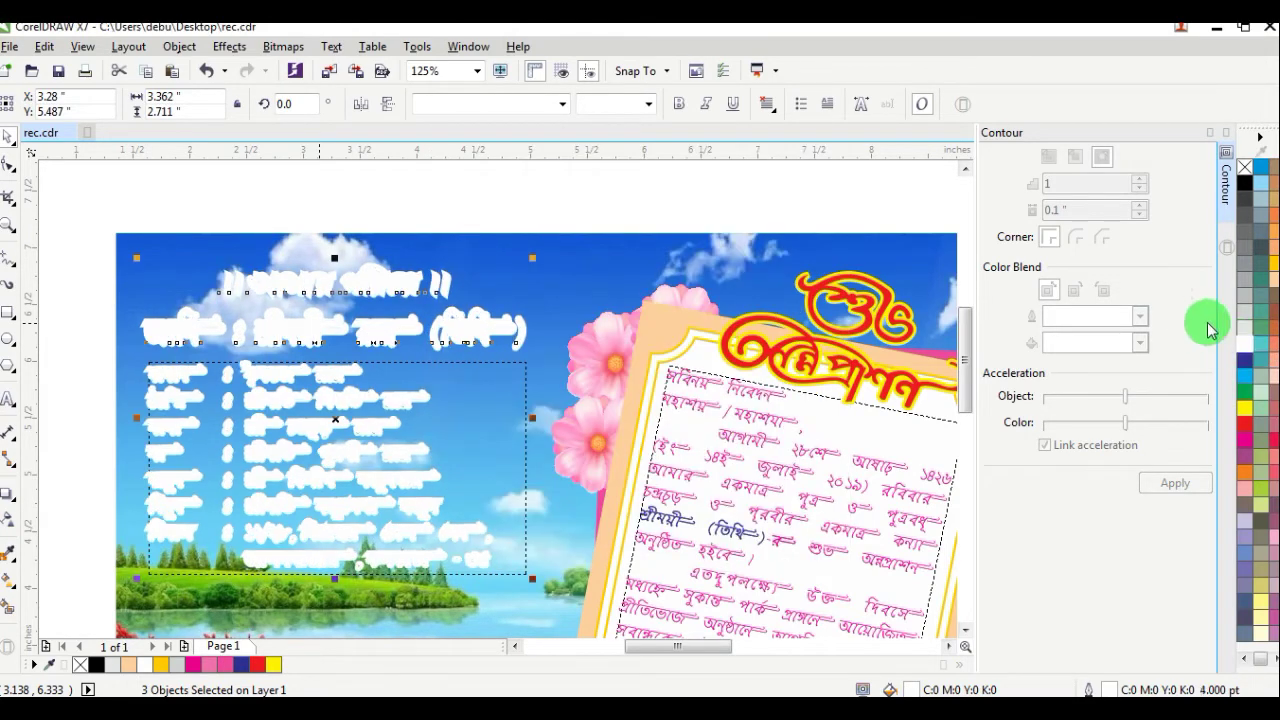
Paste the copied blue and red introduction texts on top of the white outlined ones.
right_click(513, 203)
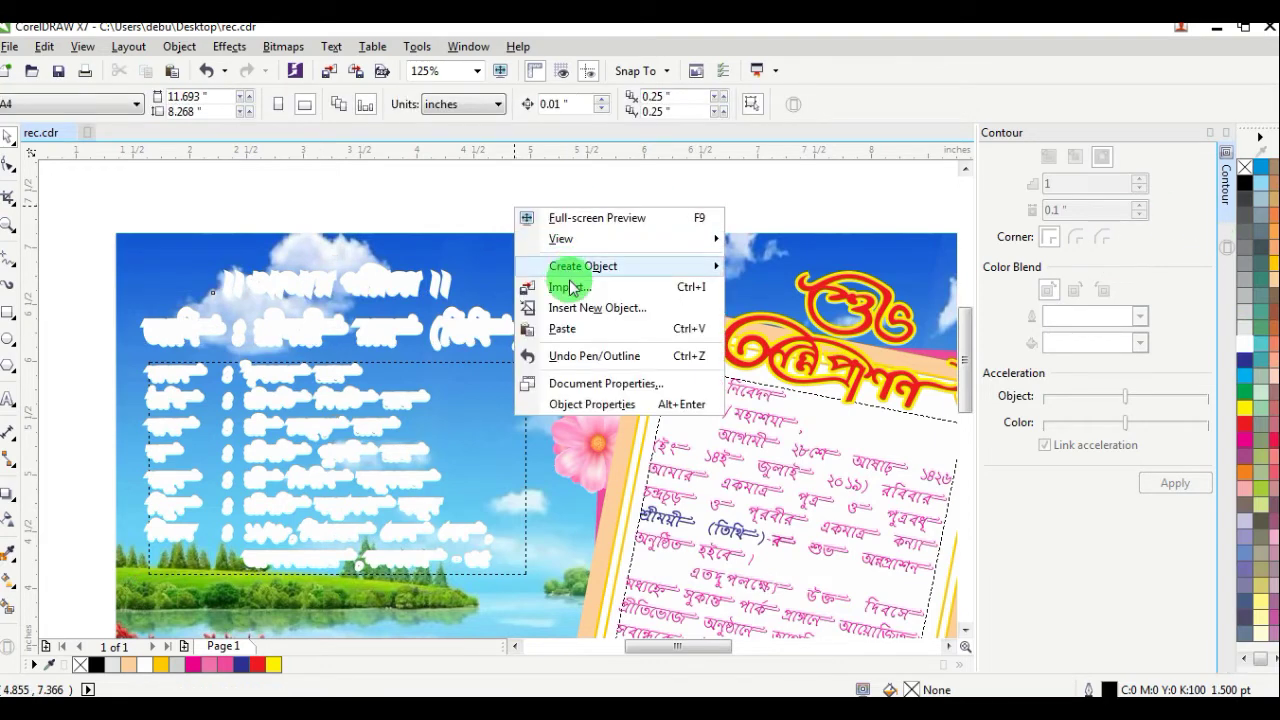
click(563, 329)
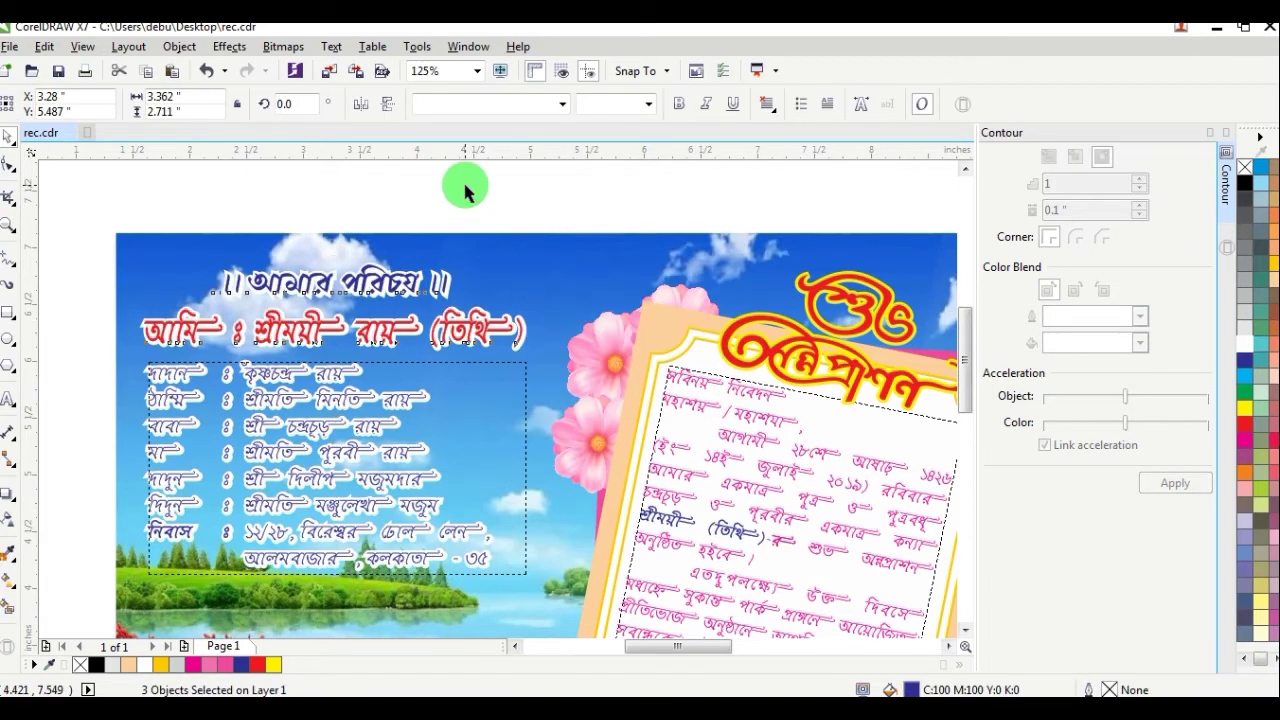
click(298, 325)
scroll(298, 325, up, 2)
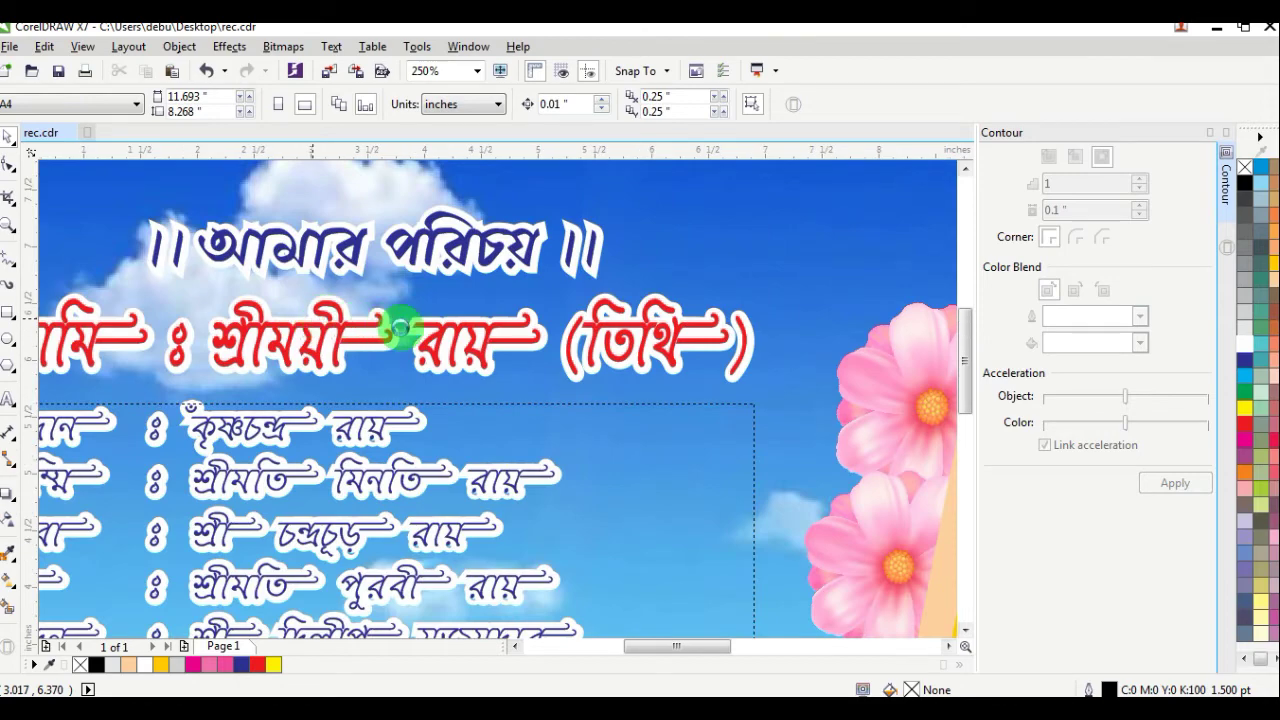
Move the empty decorative frame curve from outside the page onto the flowers at the landscape's lower-left corner.
scroll(400, 325, down, 6)
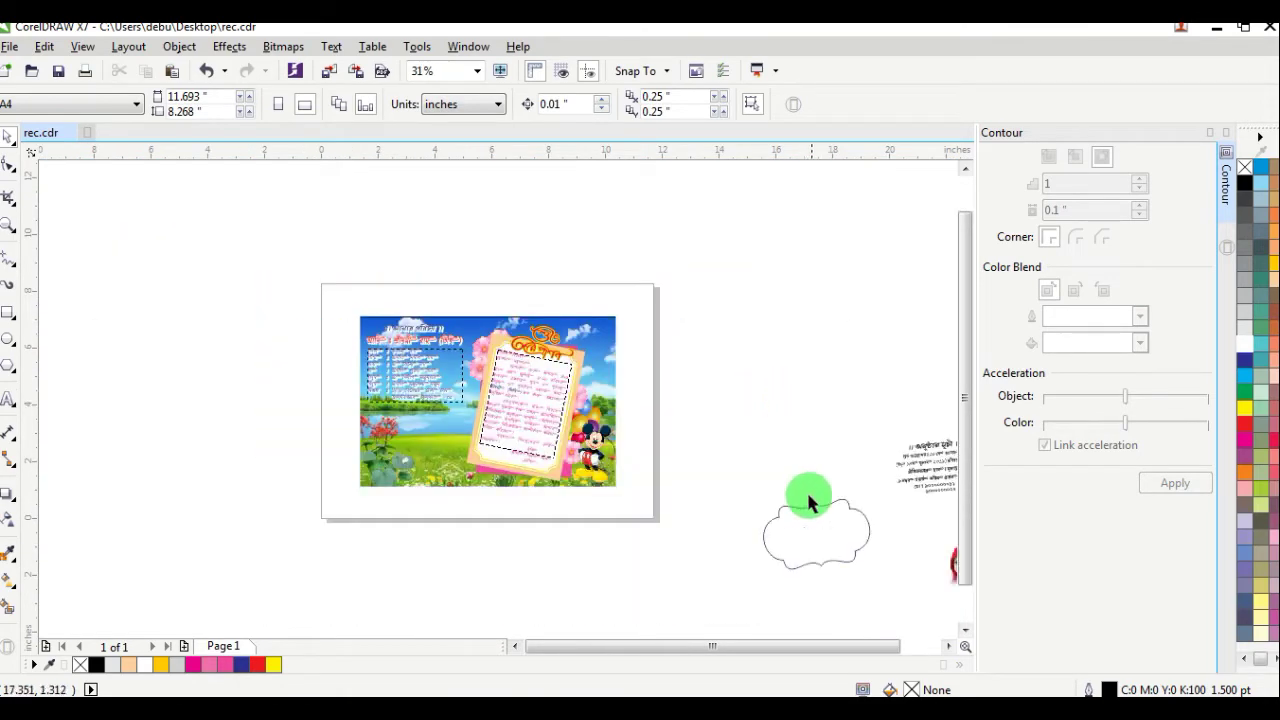
drag(803, 531, 390, 455)
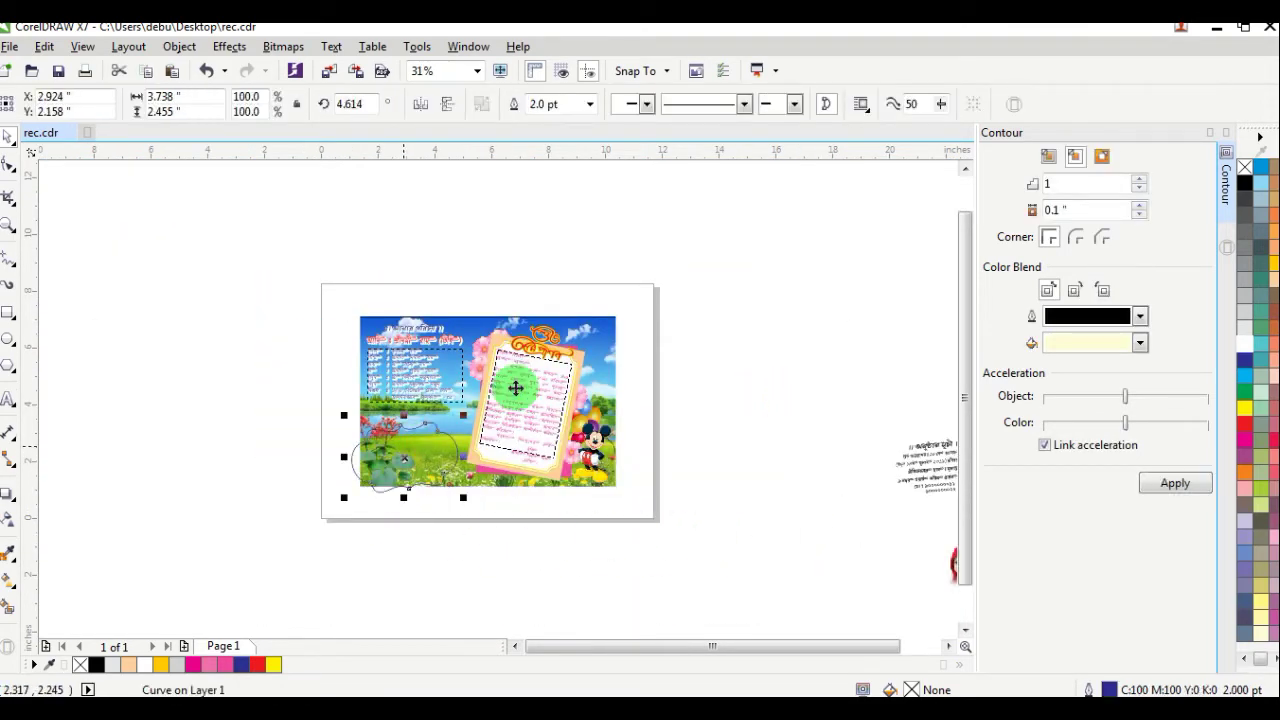
click(660, 289)
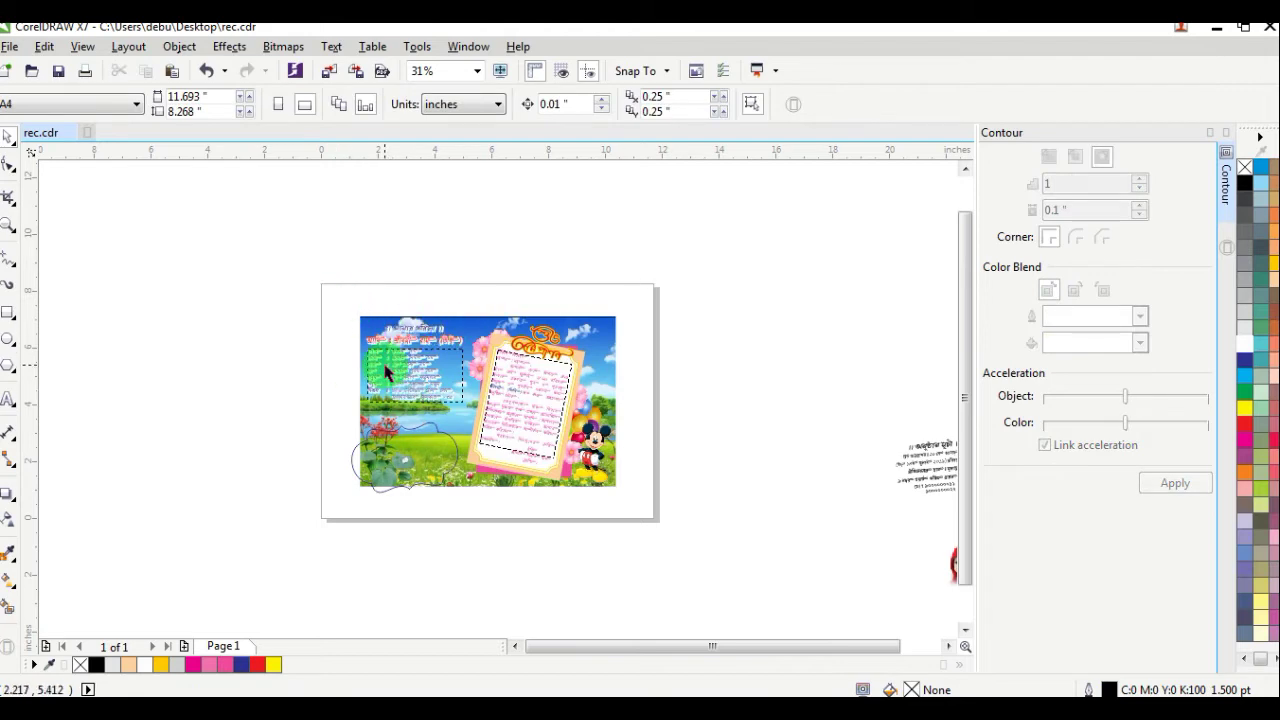
Select all six stacked introduction texts and shift them slightly toward the landscape's left edge.
drag(385, 372, 420, 385)
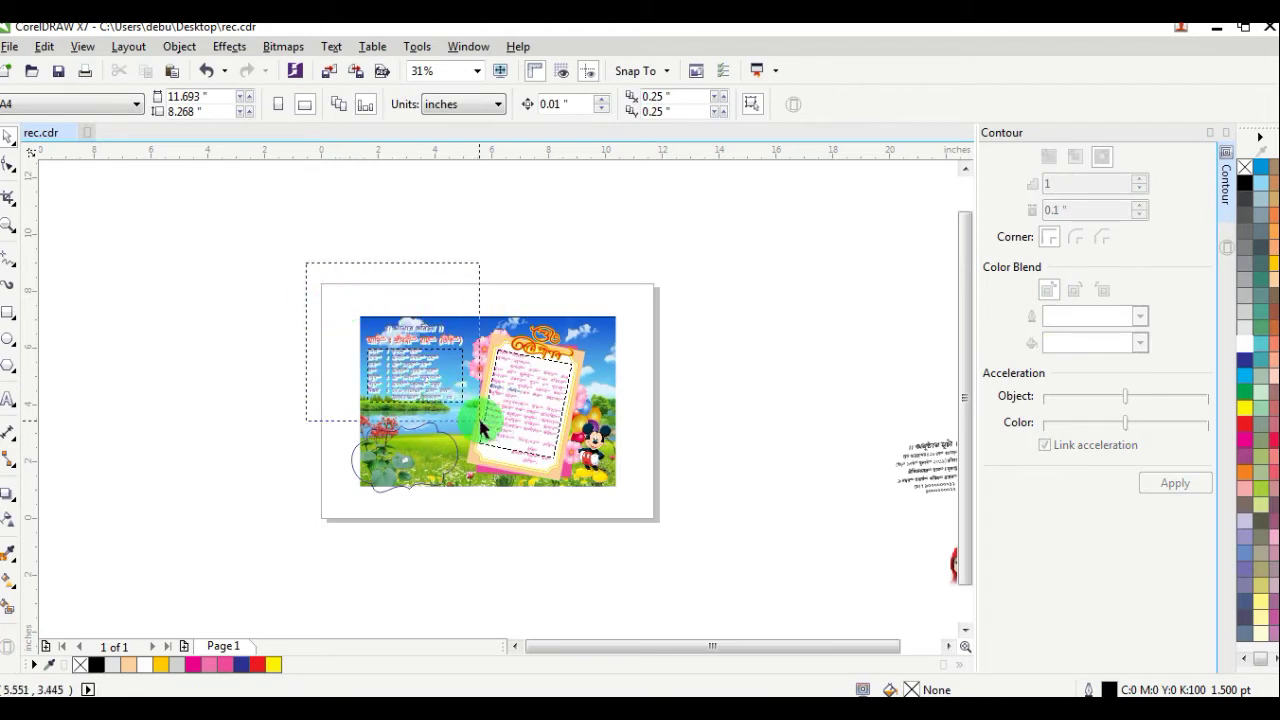
drag(480, 427, 388, 288)
scroll(400, 355, up, 4)
scroll(590, 400, down, 4)
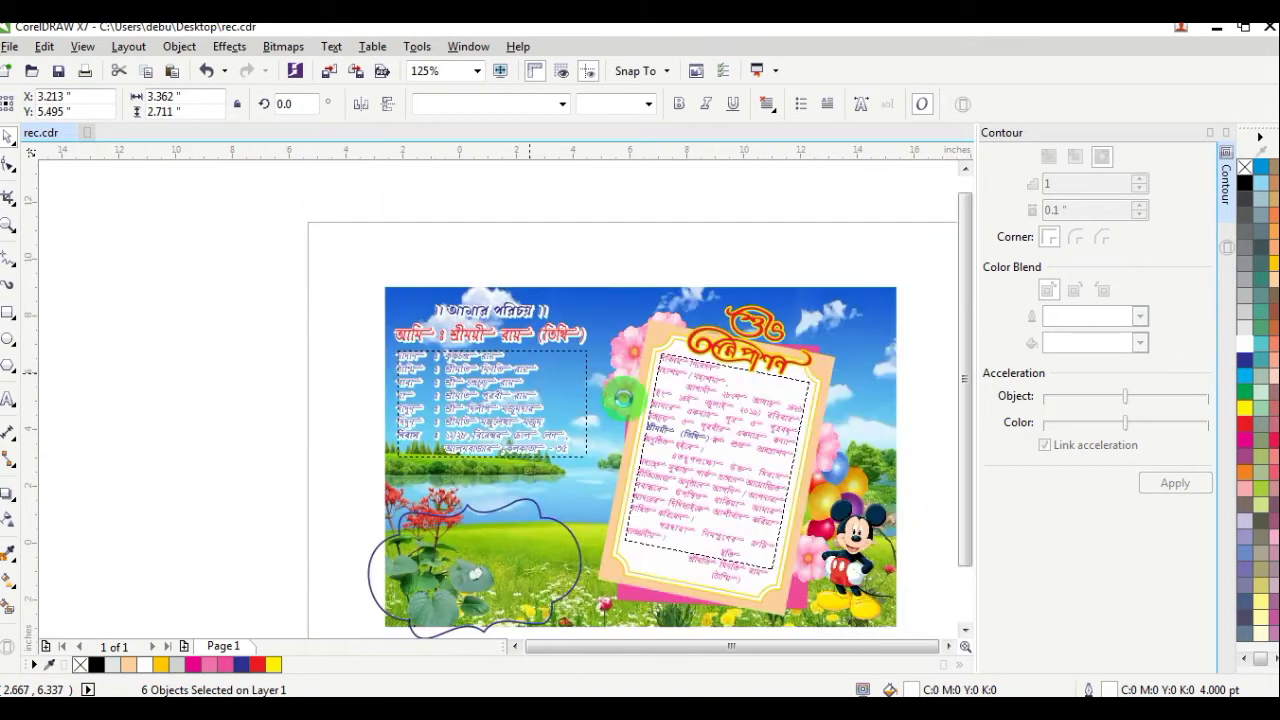
Move the tilted card with its title, text, flowers, balloons and Mickey Mouse slightly right on the landscape.
click(821, 315)
click(654, 474)
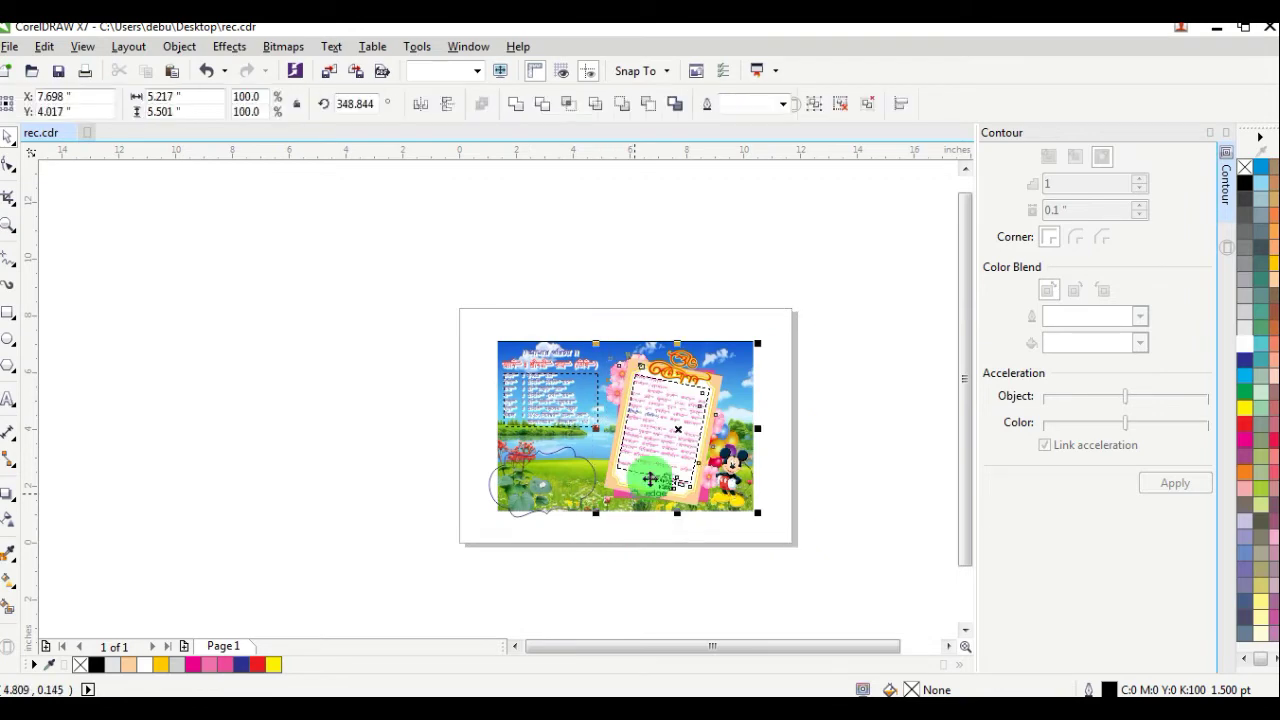
scroll(663, 457, up, 2)
scroll(693, 460, up, 4)
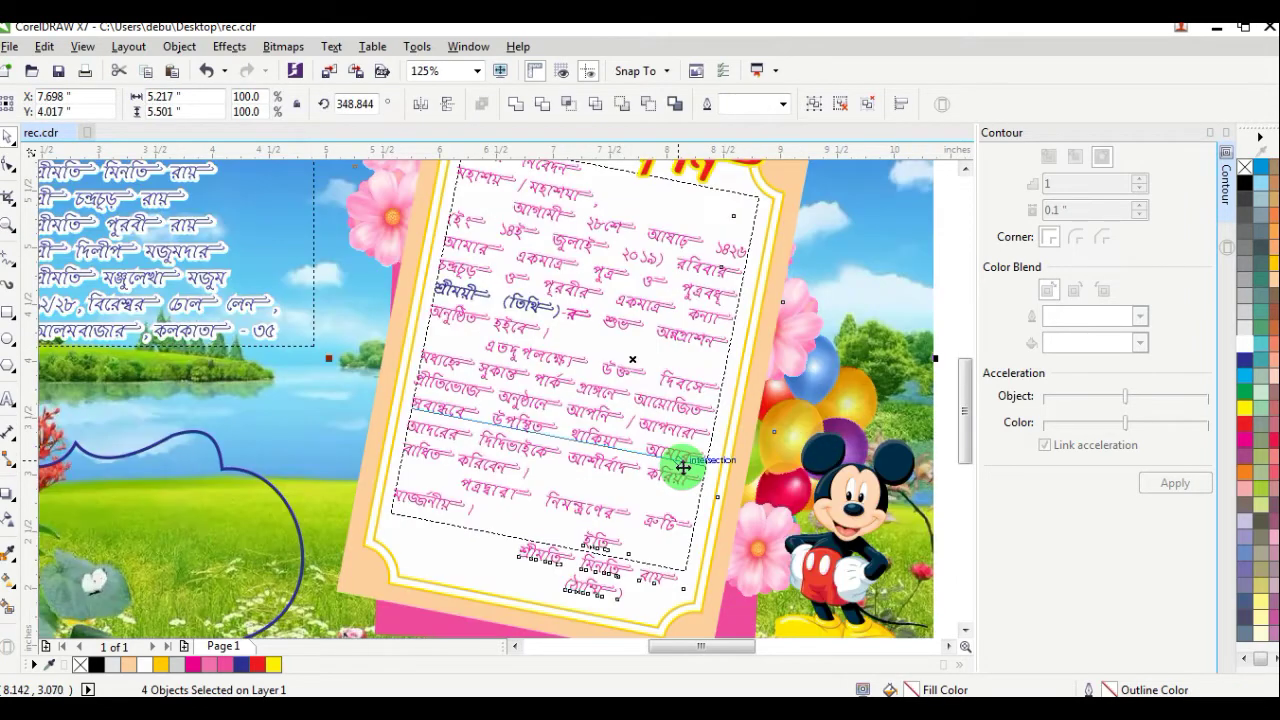
scroll(684, 467, down, 1)
drag(687, 467, 700, 463)
click(880, 408)
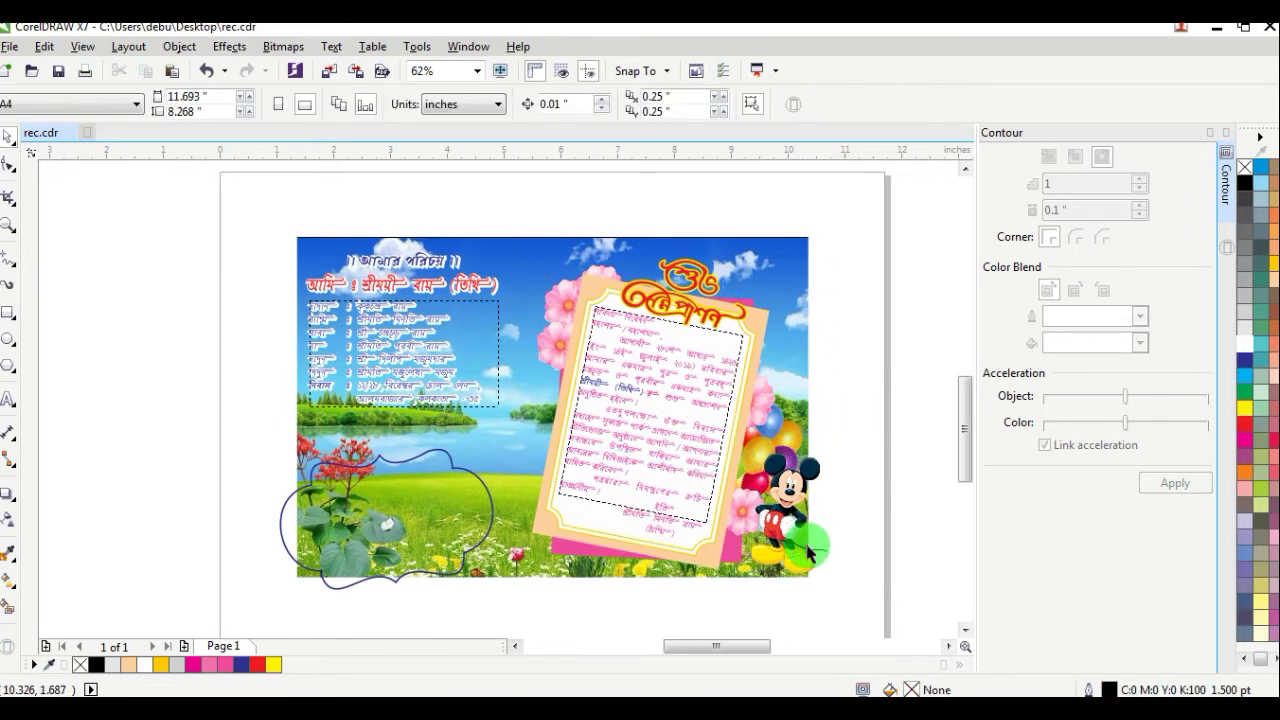
Shrink Mickey Mouse to about 1.10 × 1.73 inches and move him back inside the landscape's lower-right corner.
scroll(810, 550, up, 1)
click(810, 585)
drag(856, 607, 820, 555)
drag(770, 455, 744, 502)
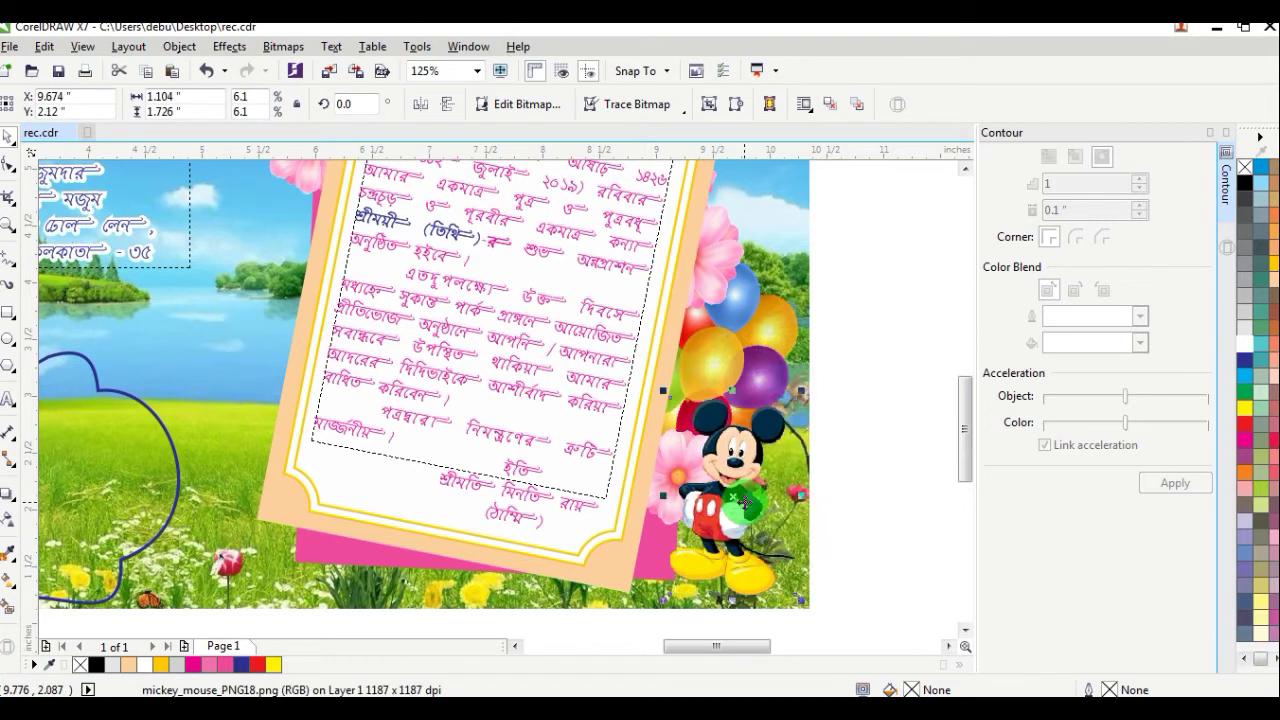
click(823, 423)
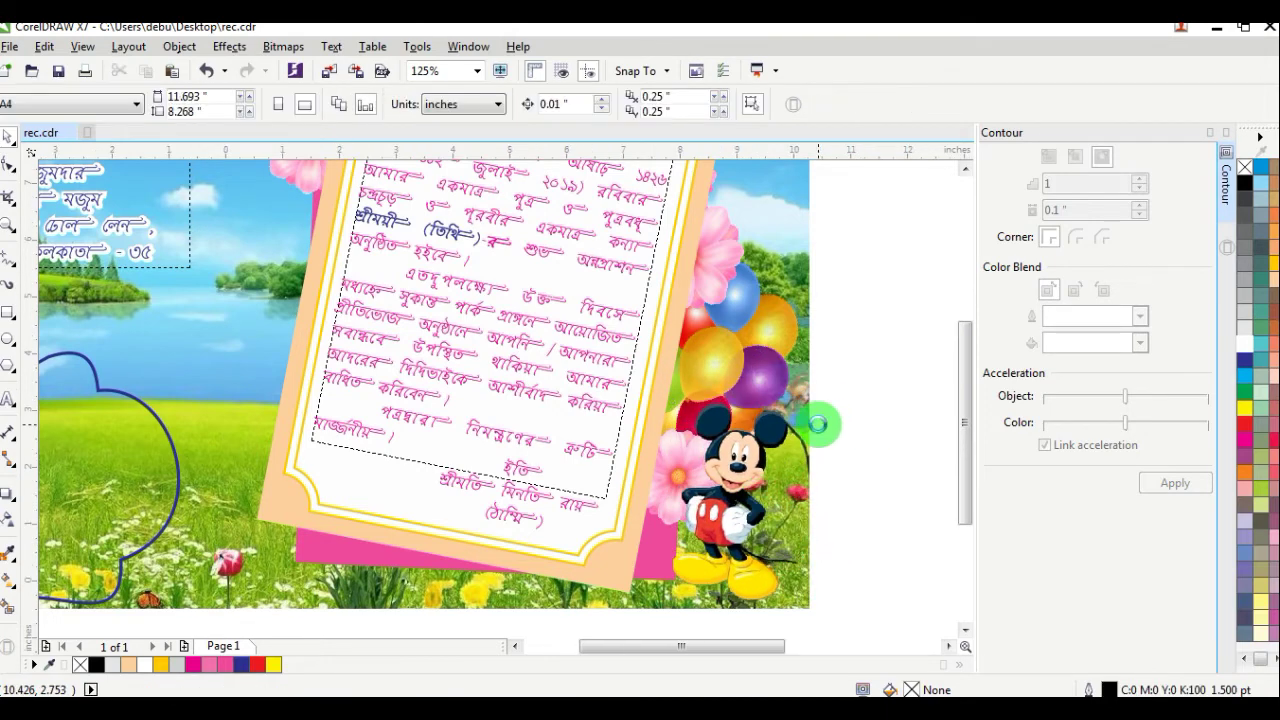
Bring the baby photo from outside the page onto the sky between the introduction texts and the card.
scroll(829, 423, down, 2)
scroll(789, 425, down, 2)
click(949, 646)
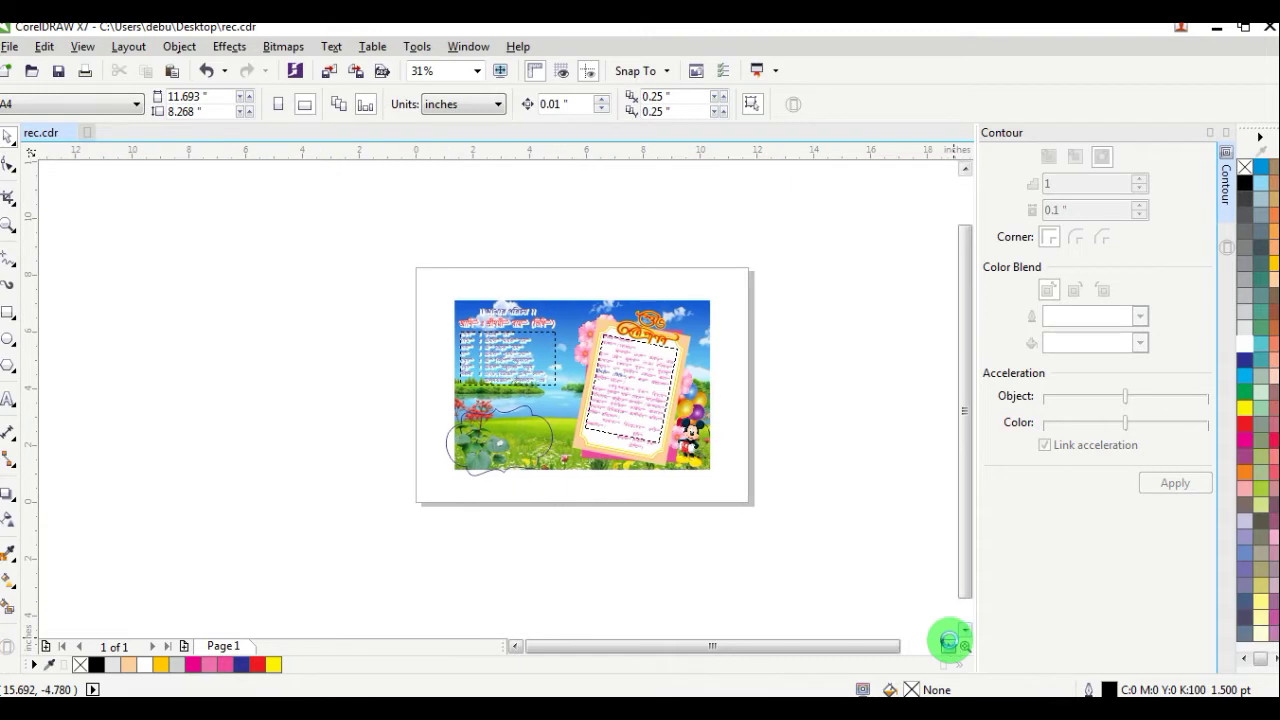
click(949, 646)
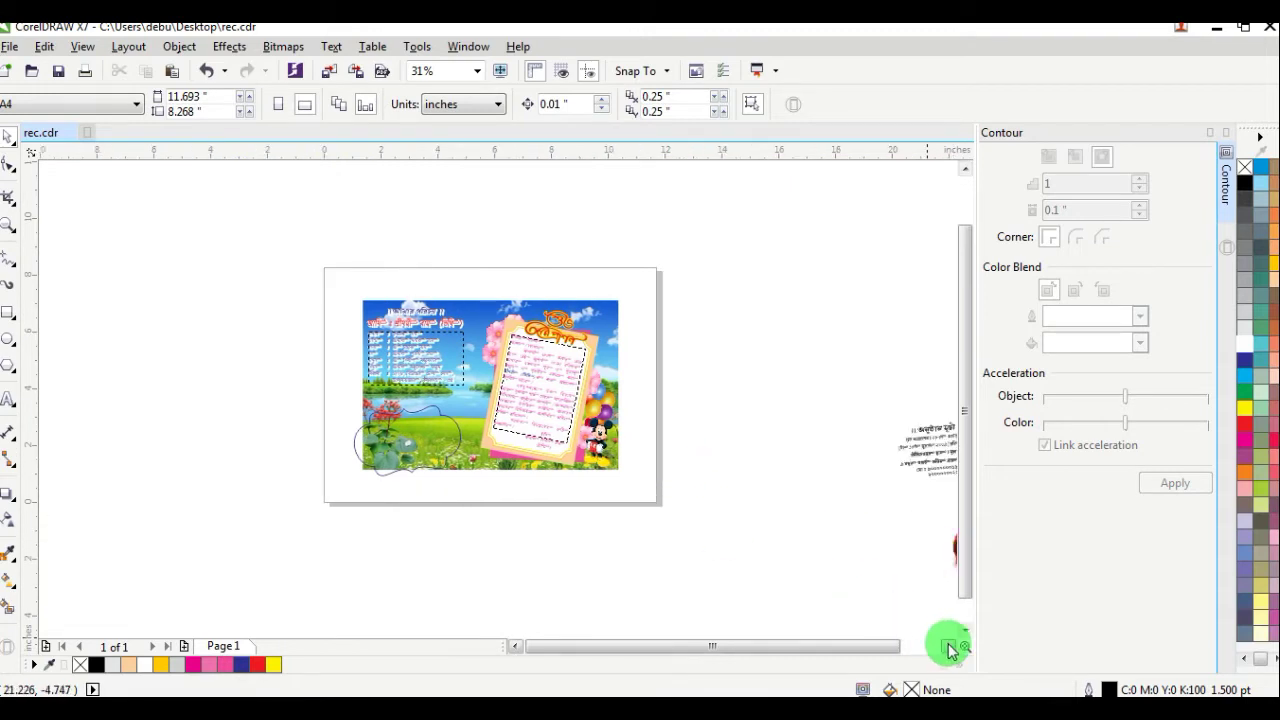
click(949, 646)
click(865, 545)
drag(629, 459, 285, 445)
scroll(395, 347, up, 1)
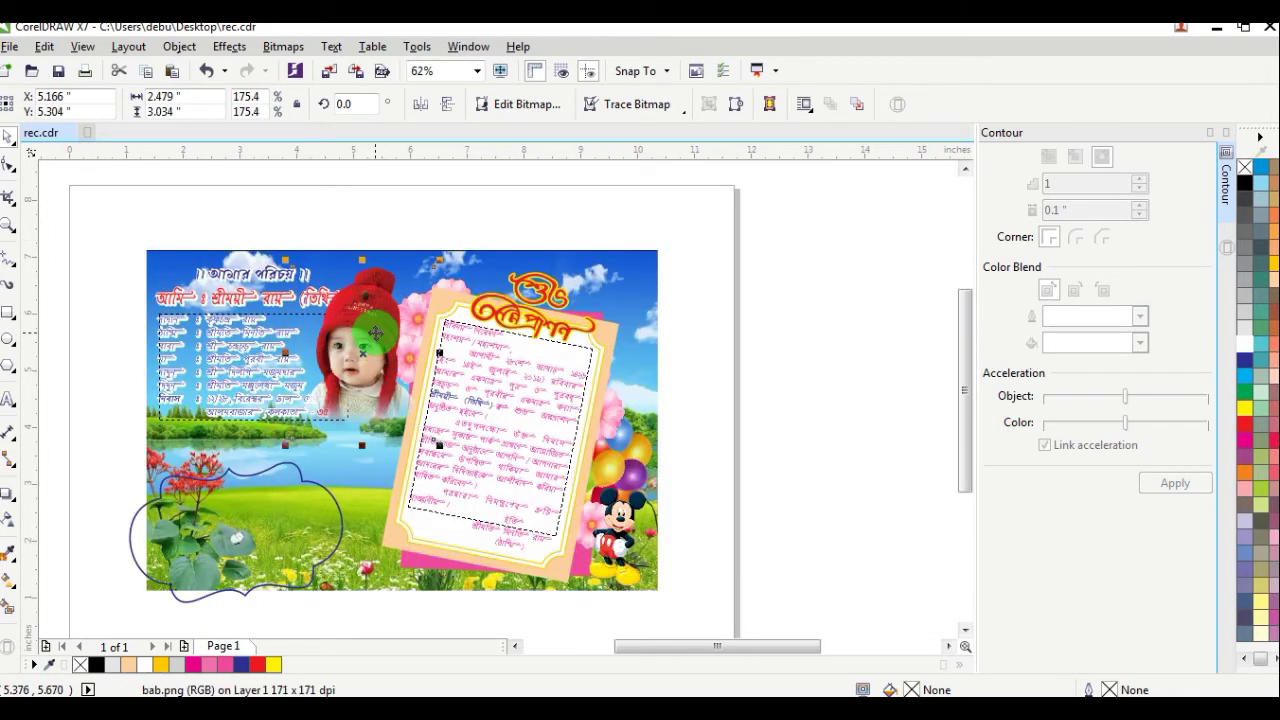
drag(369, 326, 385, 328)
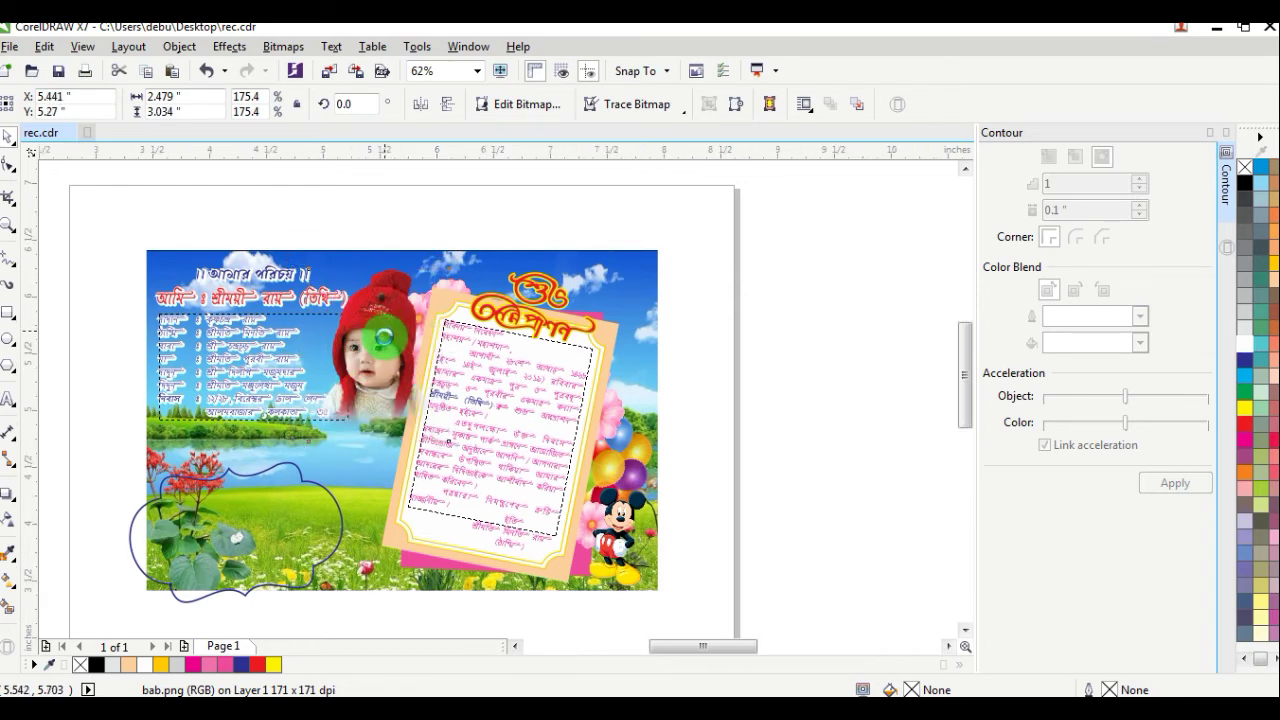
Shrink the baby photo to about 2.21 × 2.71 inches and reposition it beside the introduction texts.
scroll(385, 328, up, 1)
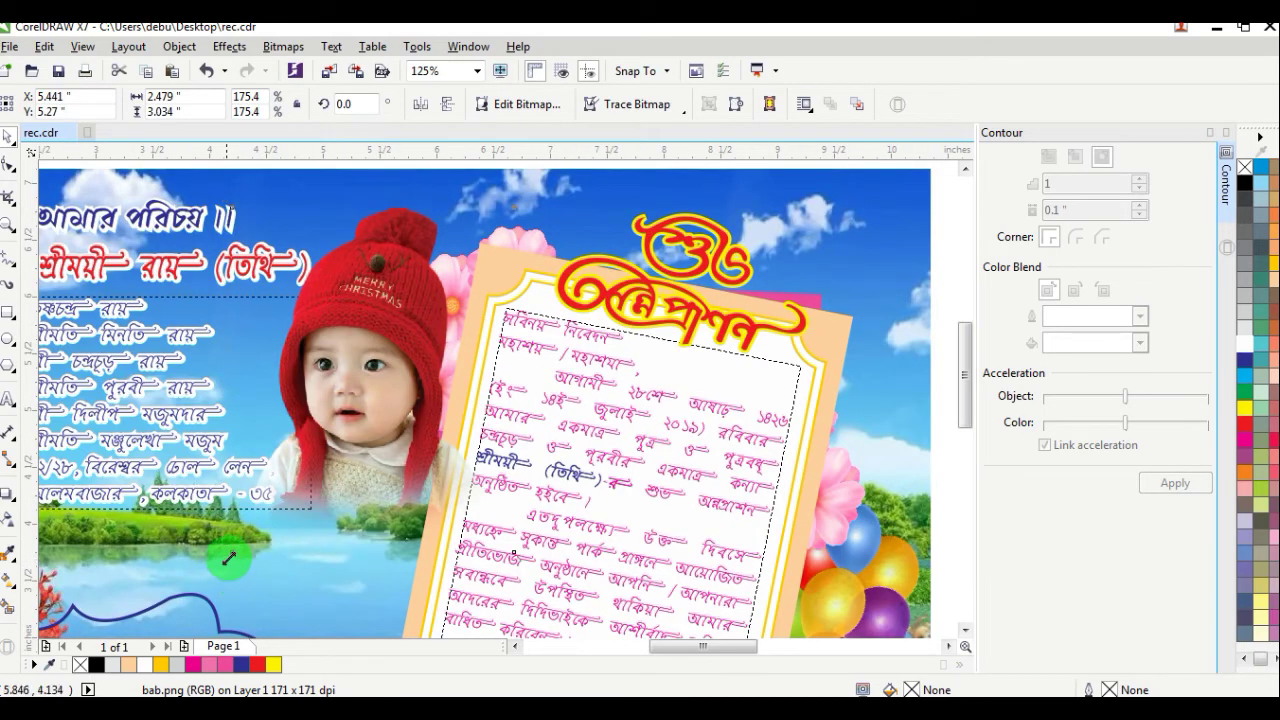
drag(229, 559, 250, 545)
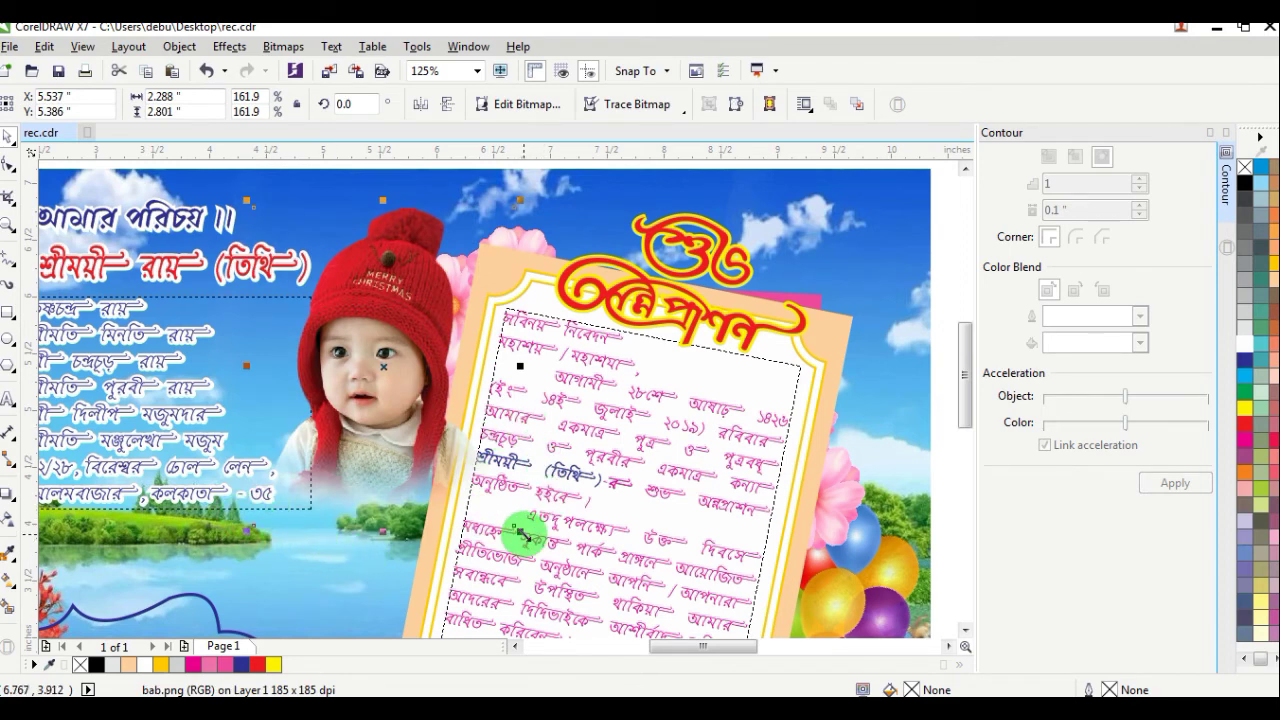
drag(523, 531, 530, 522)
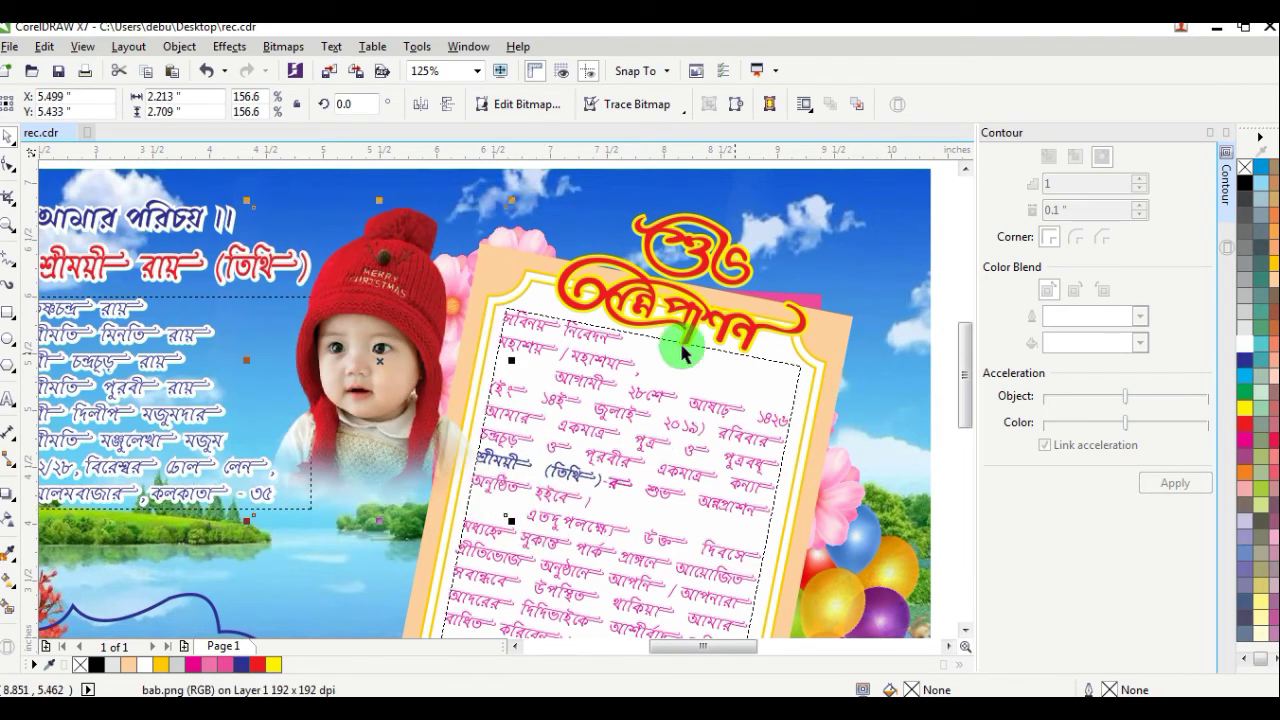
drag(409, 292, 343, 346)
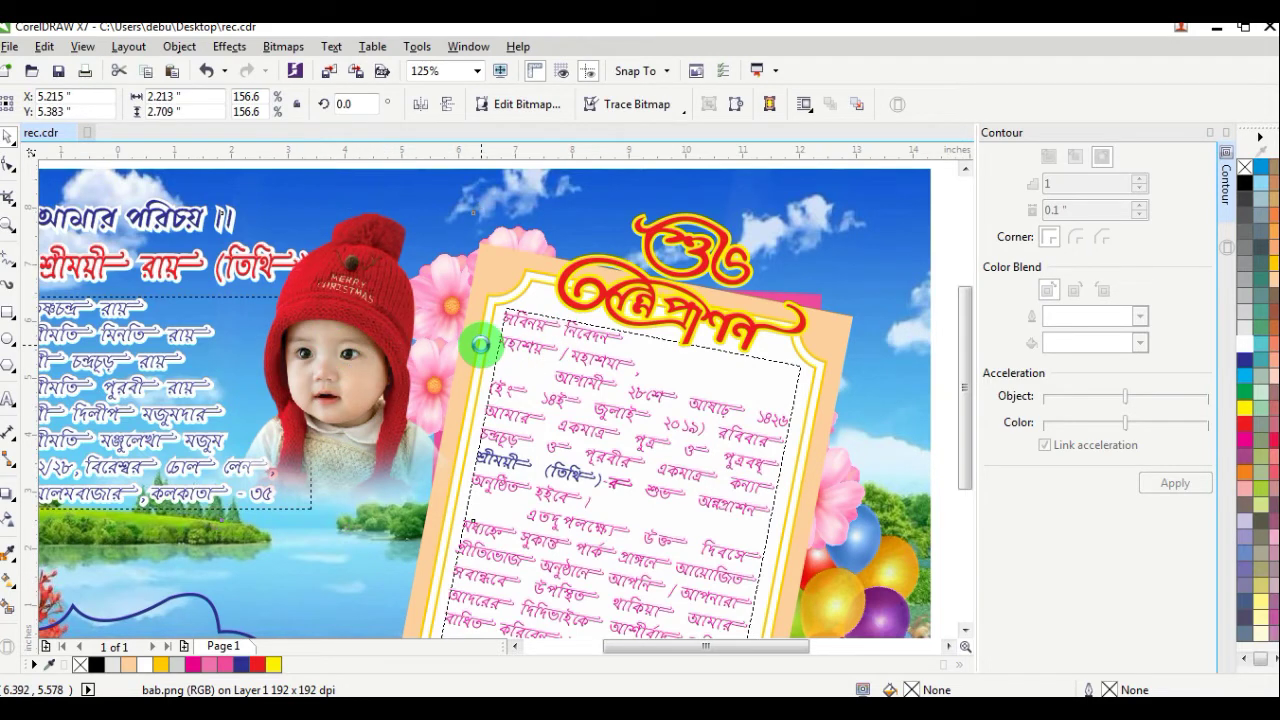
key(F3)
click(794, 320)
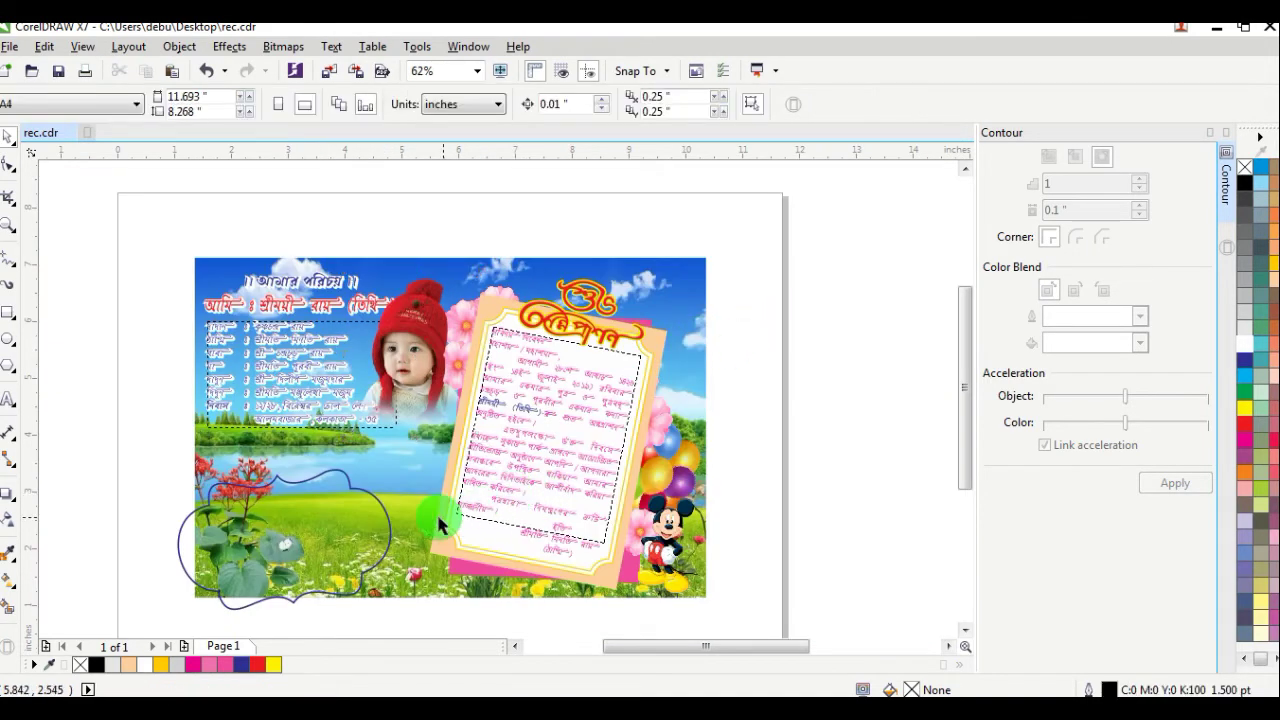
Reposition the decorative frame curve over the meadow below the introduction texts, inside the landscape, and select it.
click(375, 503)
drag(375, 503, 400, 473)
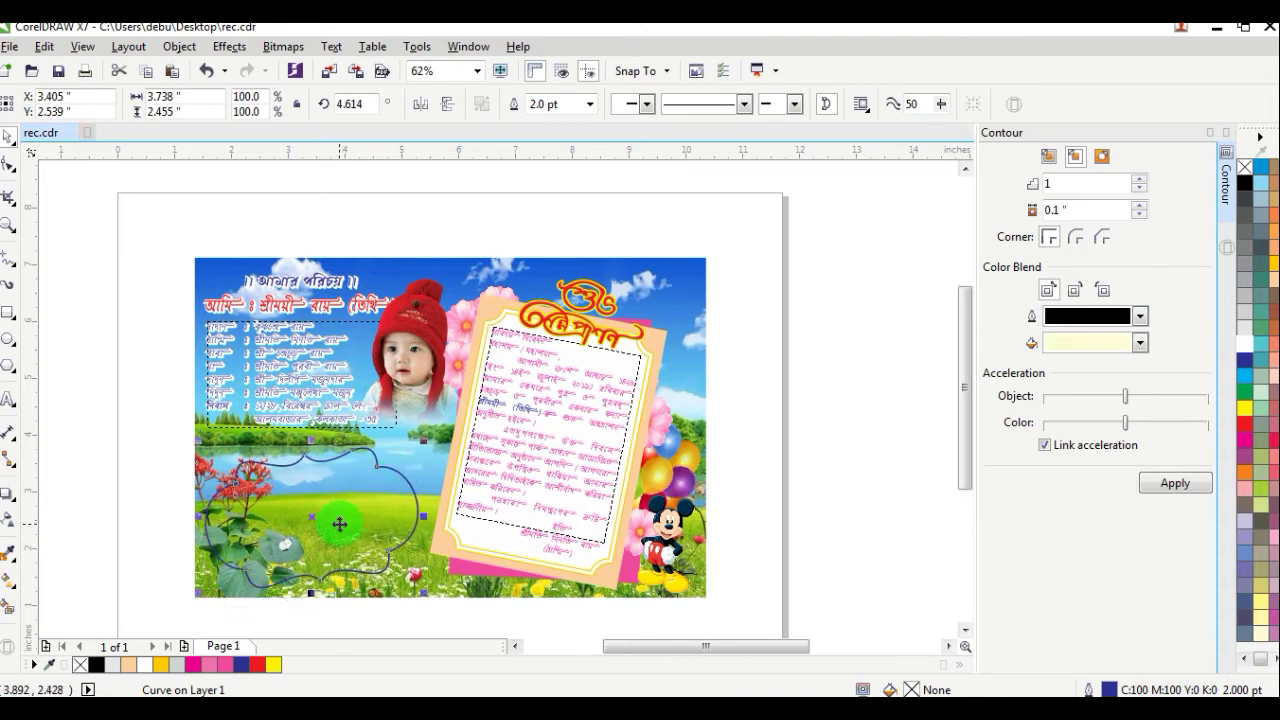
click(120, 505)
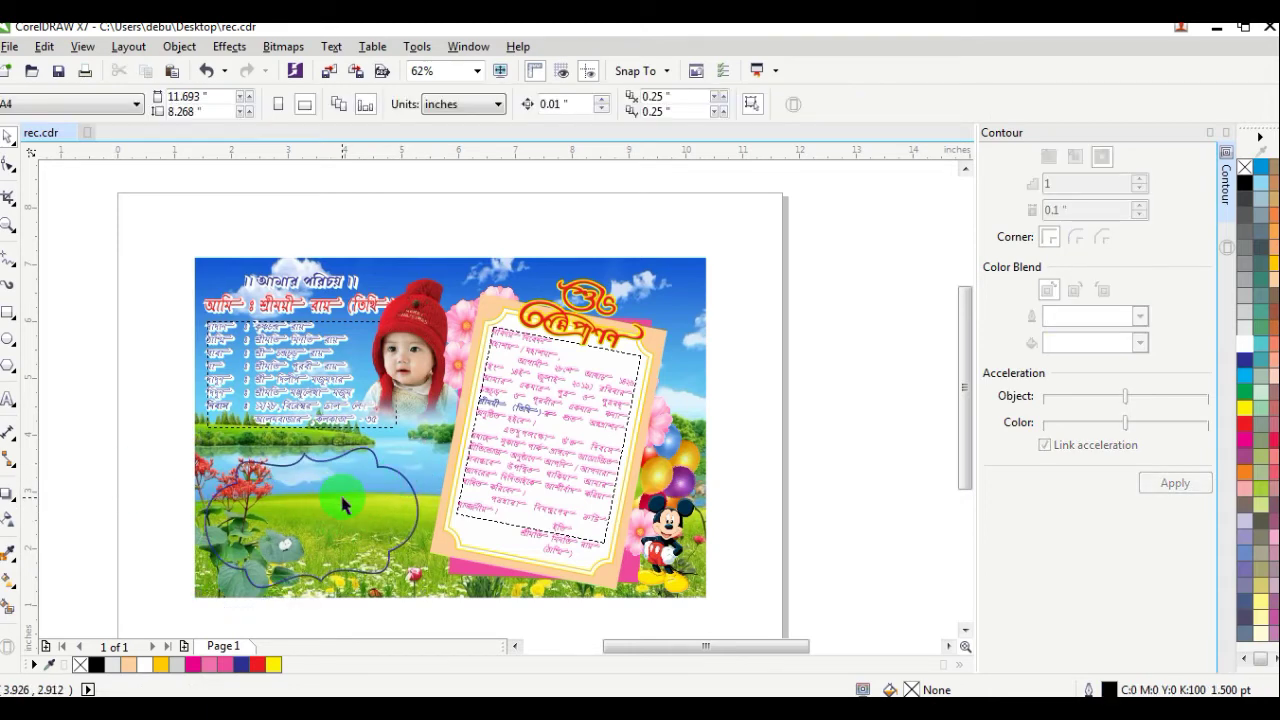
scroll(355, 495, up, 2)
click(421, 441)
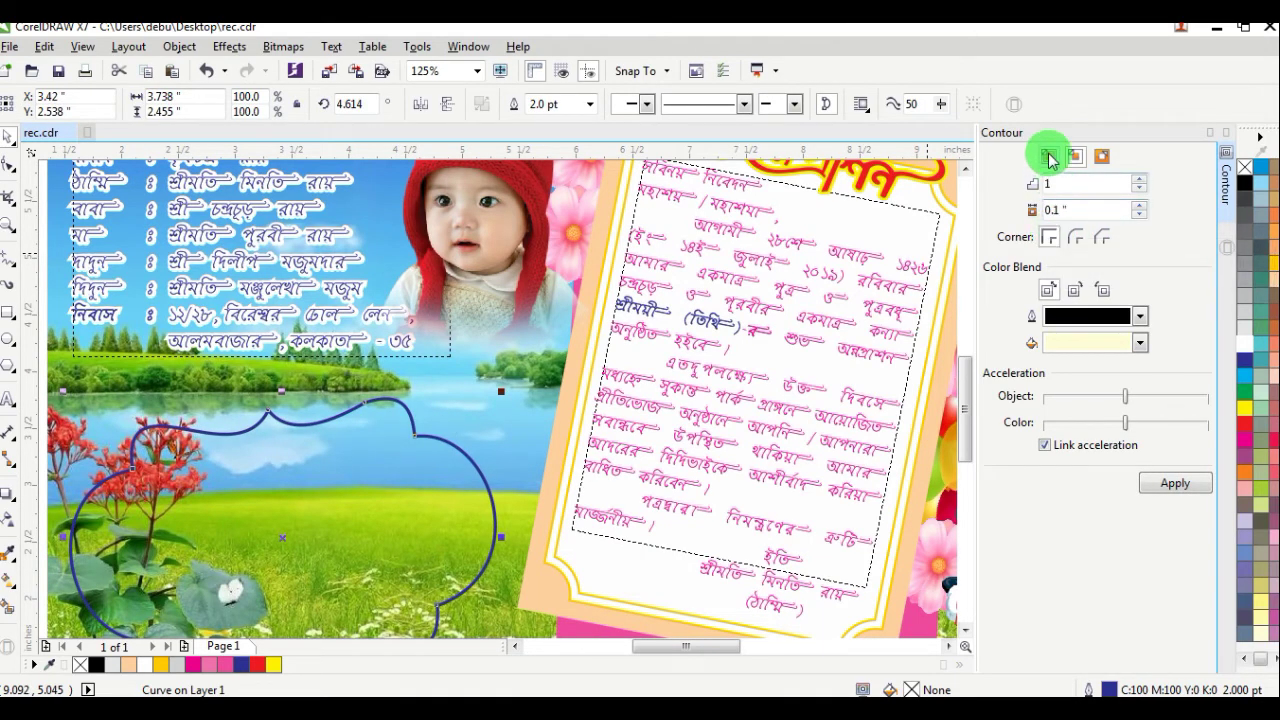
Add a one-step outside contour with a 0.1 inch offset to the decorative frame curve and close the Contour settings.
click(1101, 156)
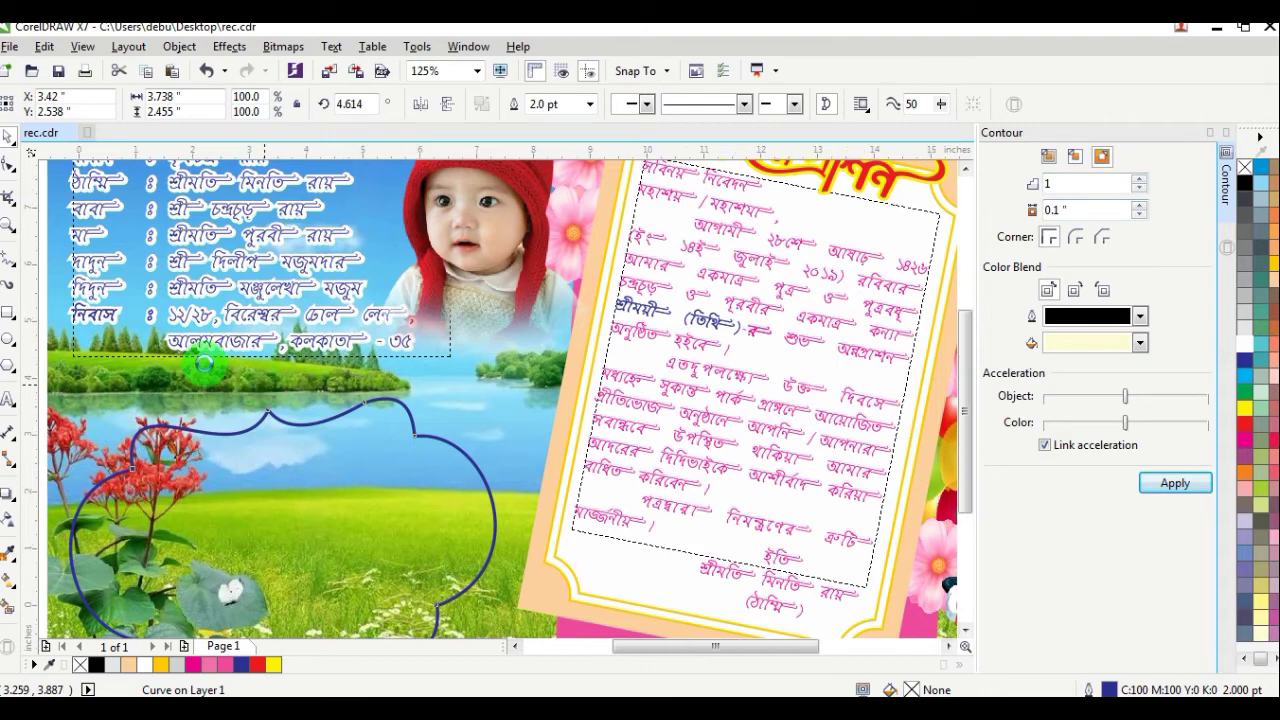
scroll(200, 363, down, 3)
click(1175, 483)
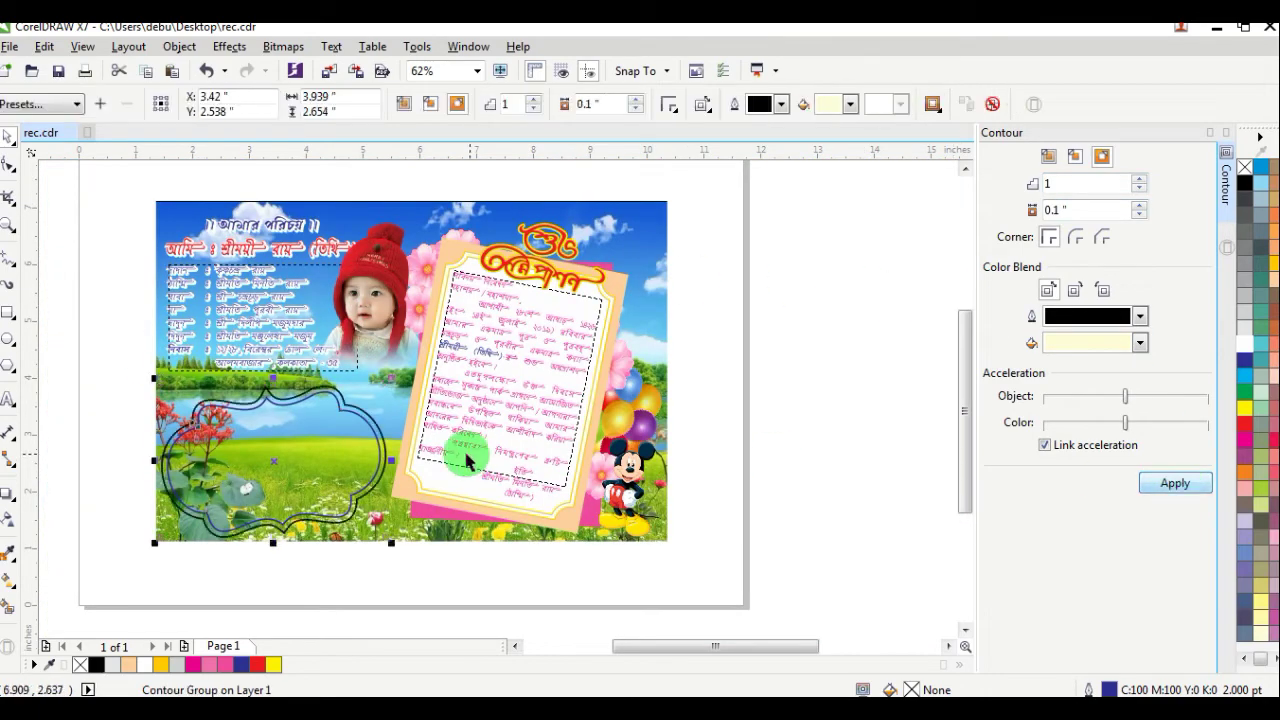
scroll(248, 413, up, 3)
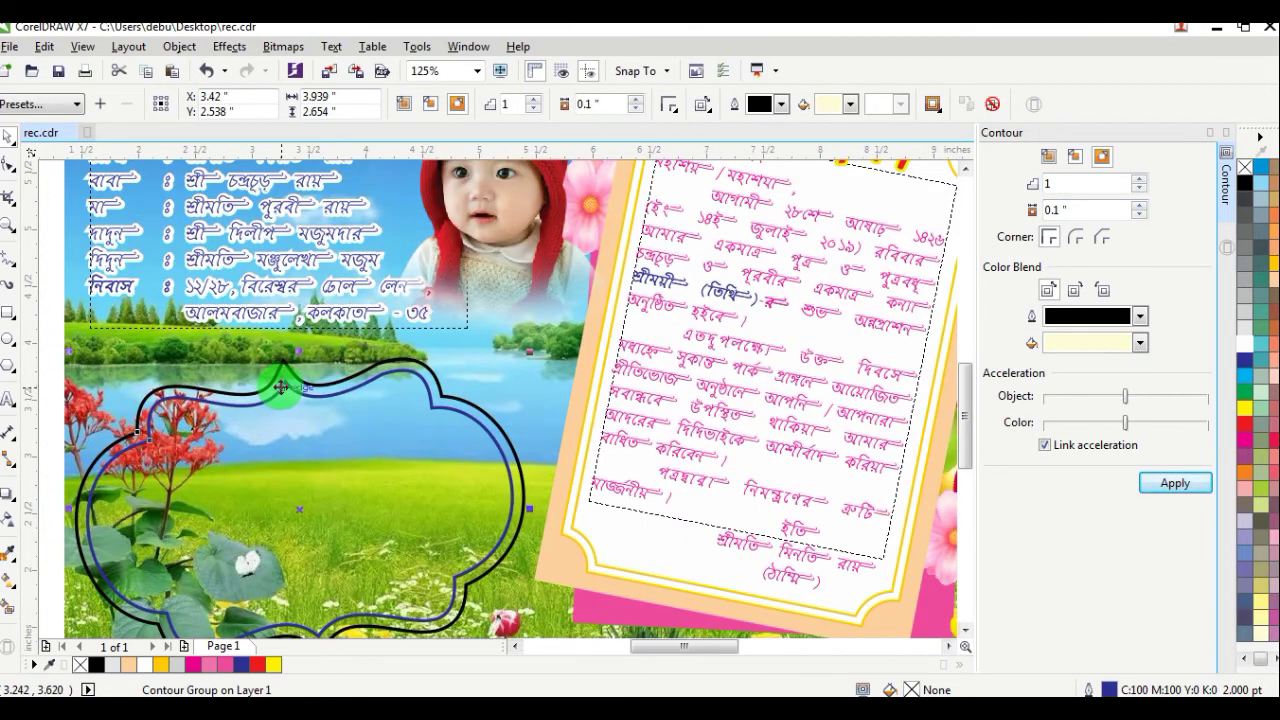
click(282, 388)
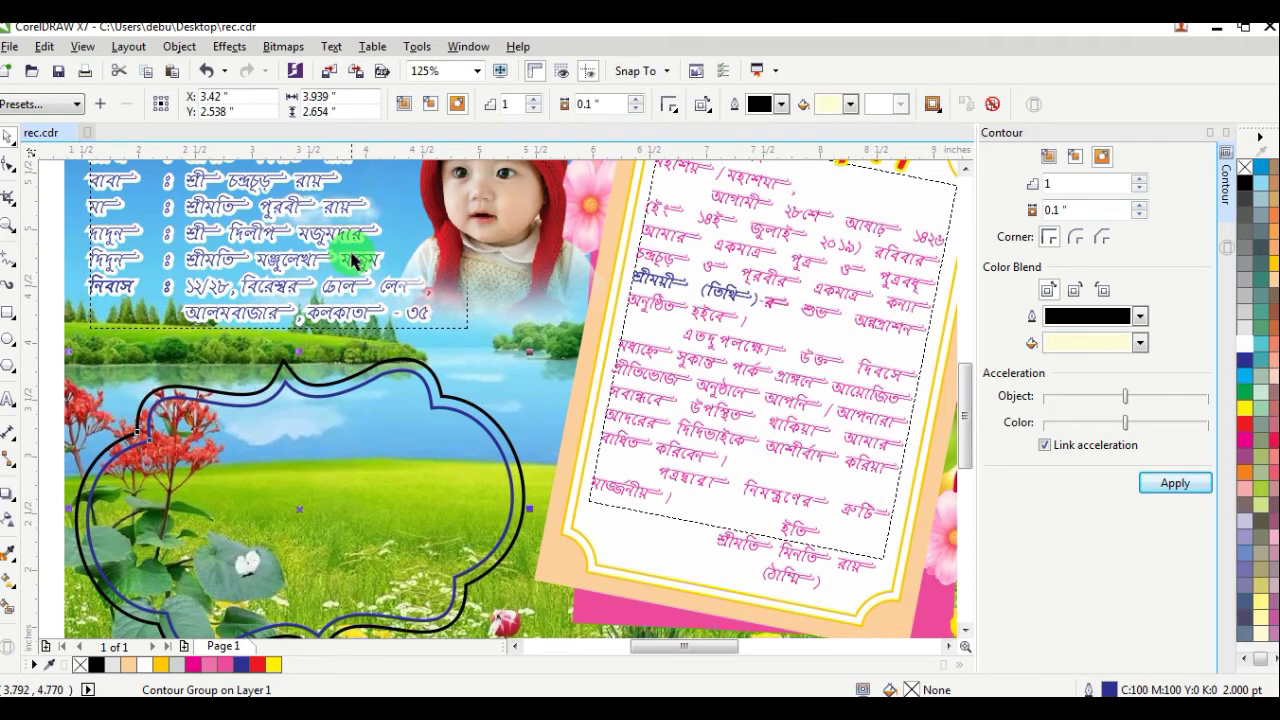
click(1230, 138)
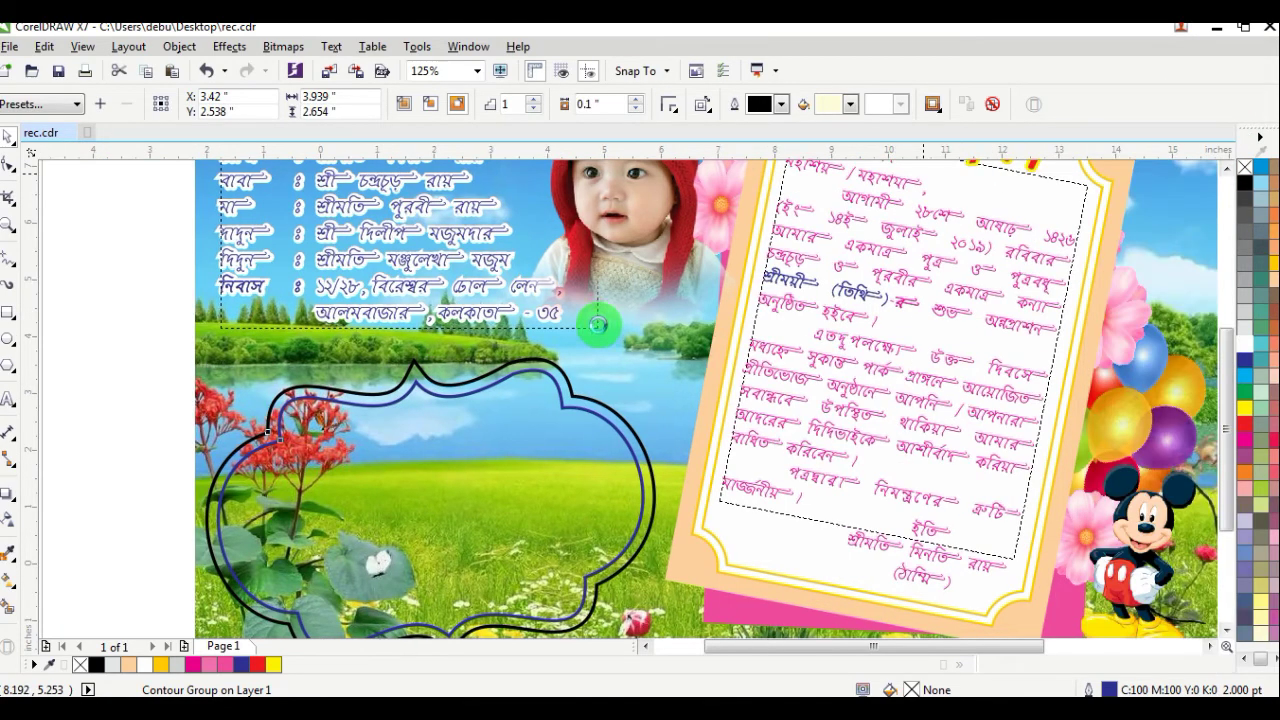
Break the frame's contour group apart into separate inner and outer curves.
scroll(177, 320, down, 3)
key(Escape)
click(494, 360)
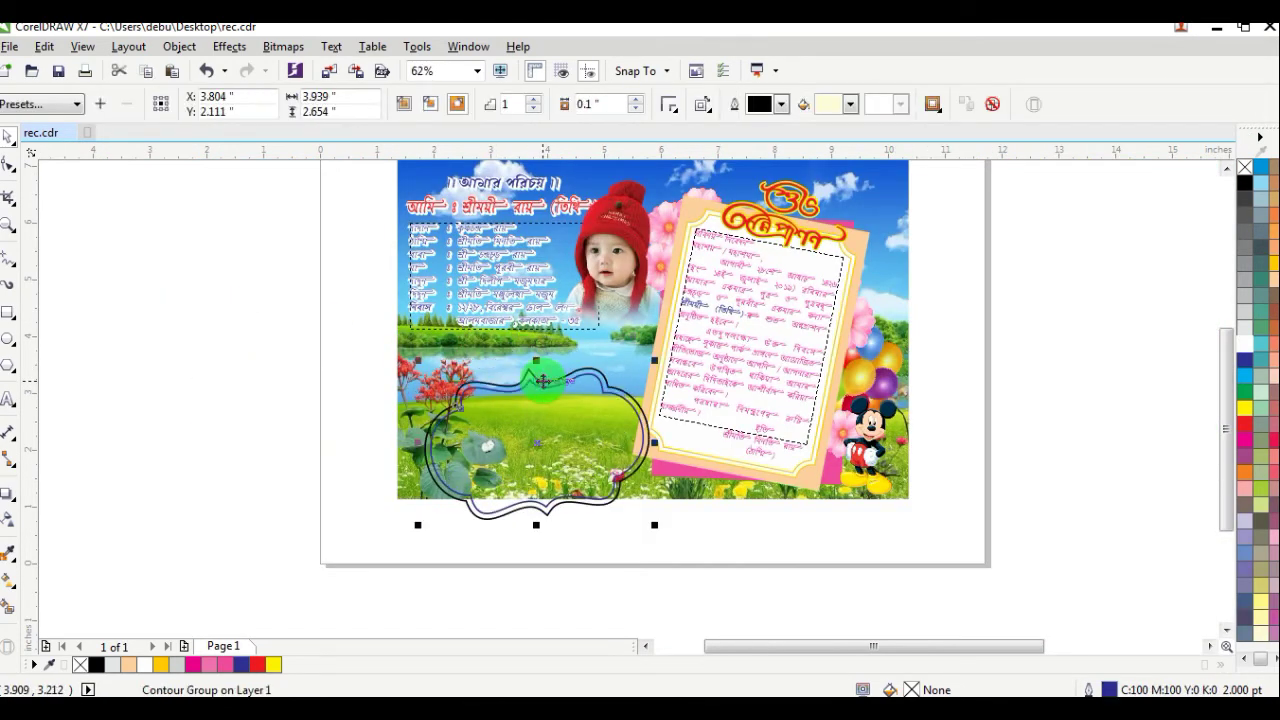
right_click(538, 362)
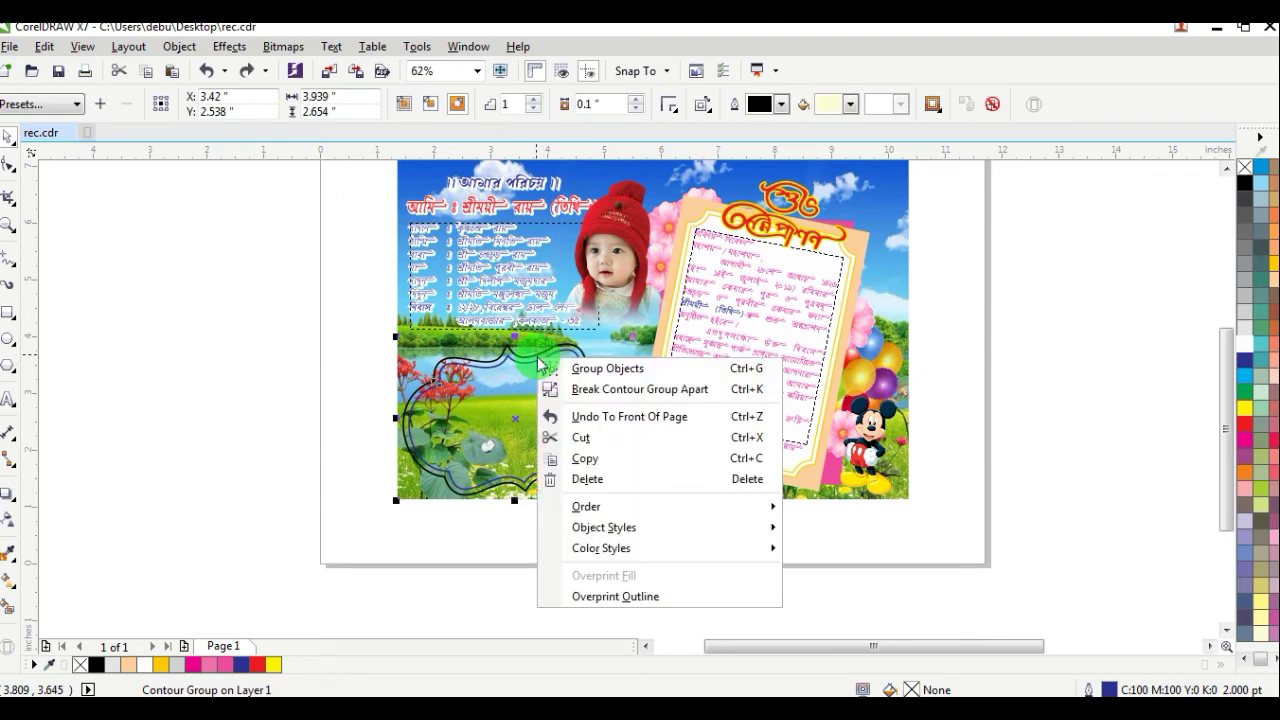
click(611, 388)
click(263, 380)
scroll(677, 407, up, 3)
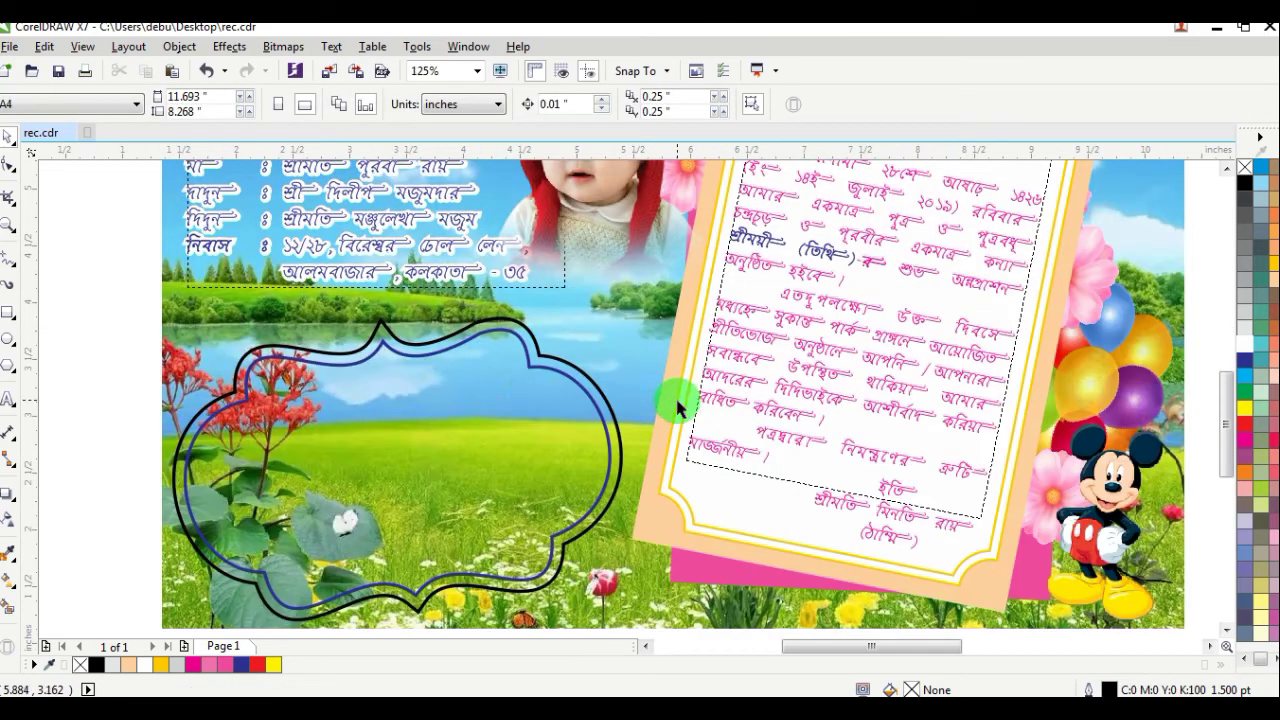
Fill the inner frame curve with pale cream (C0 M0 Y20 K0) and the outer one with red (C0 M100 Y100 K0) without an outline.
click(490, 381)
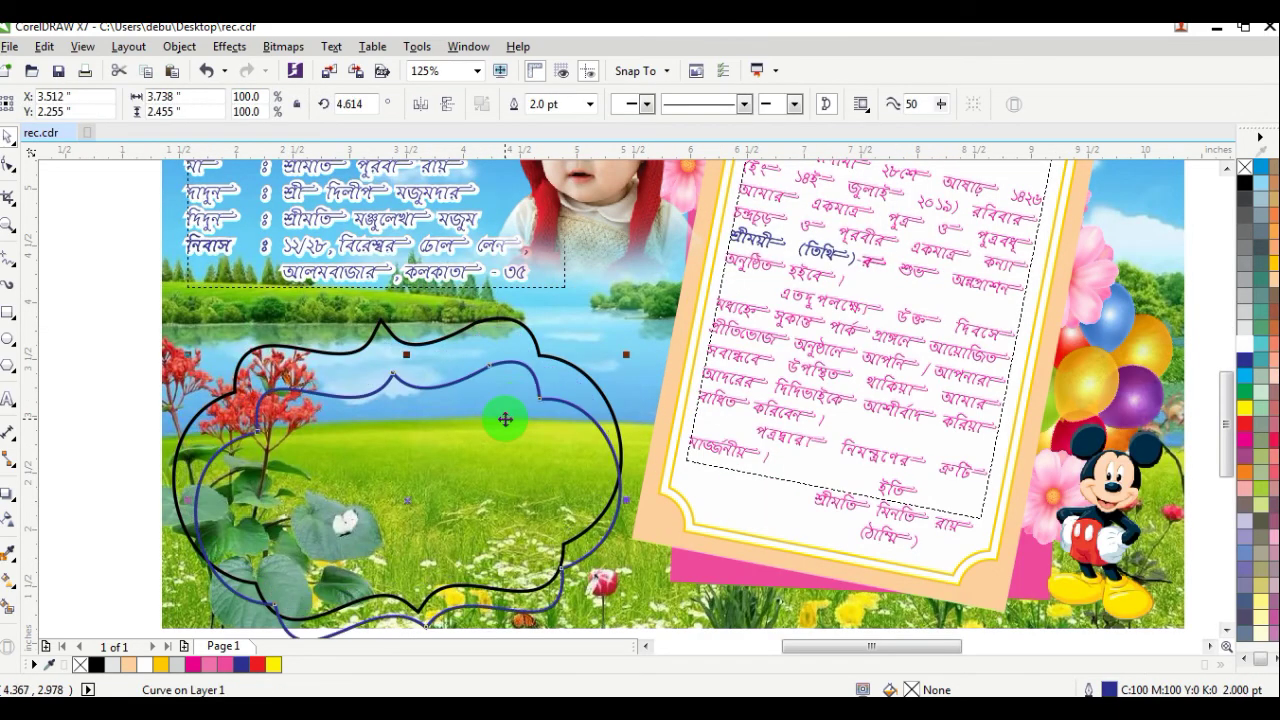
click(1264, 636)
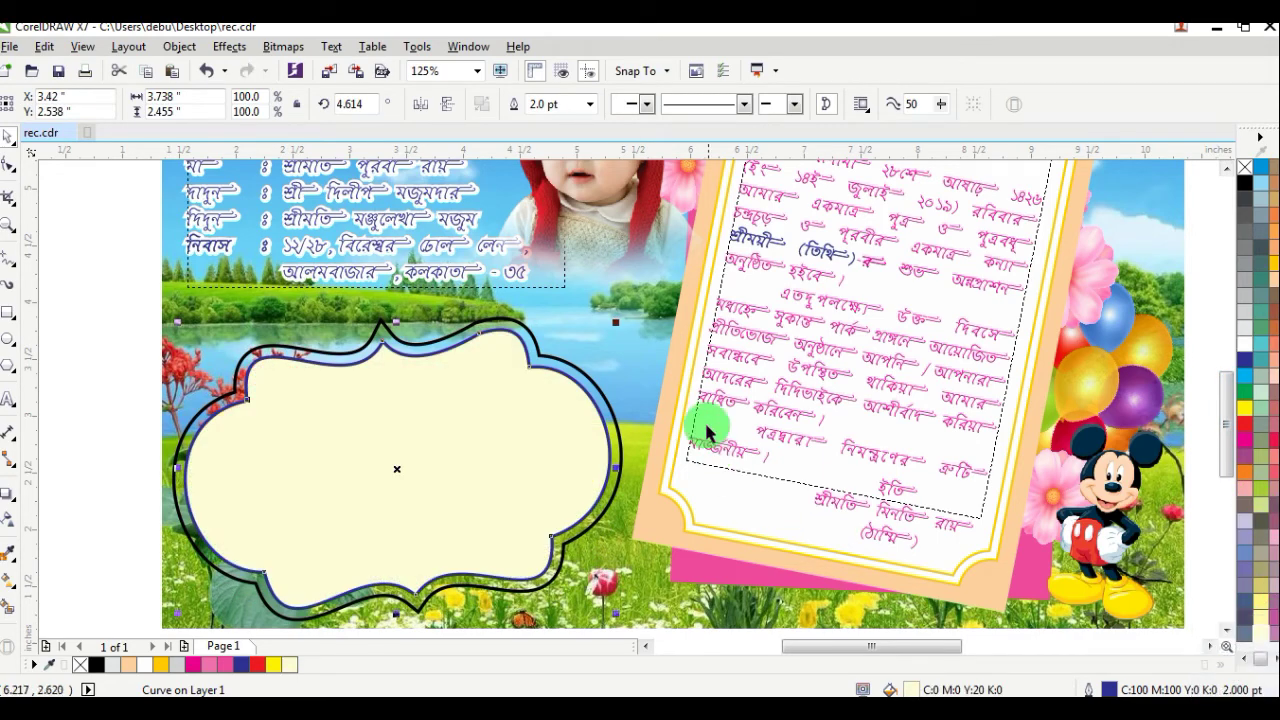
click(510, 320)
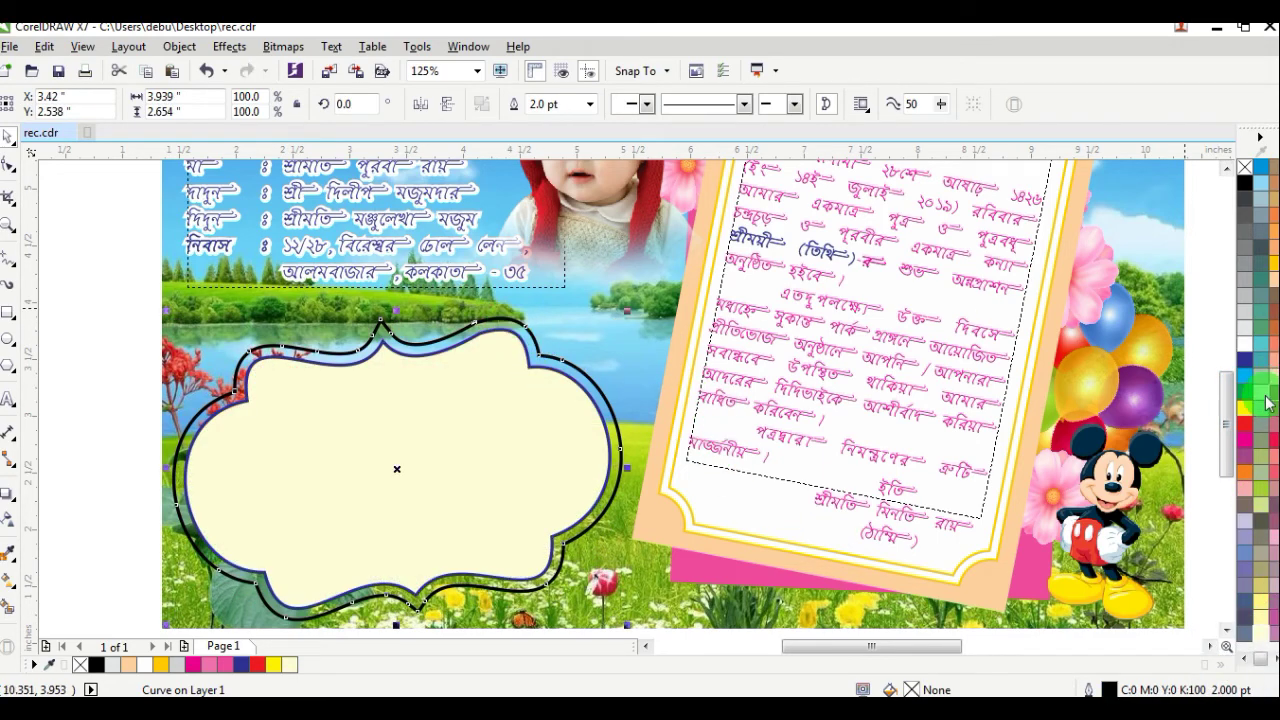
click(1248, 430)
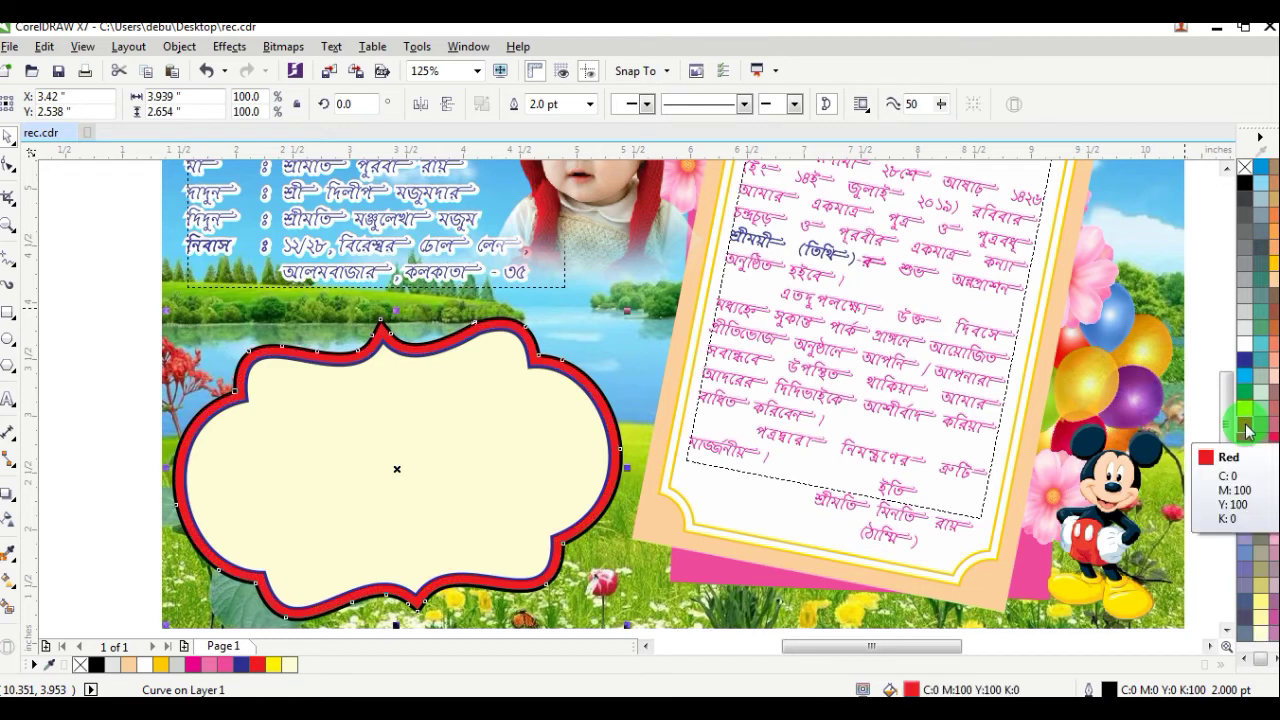
right_click(1245, 168)
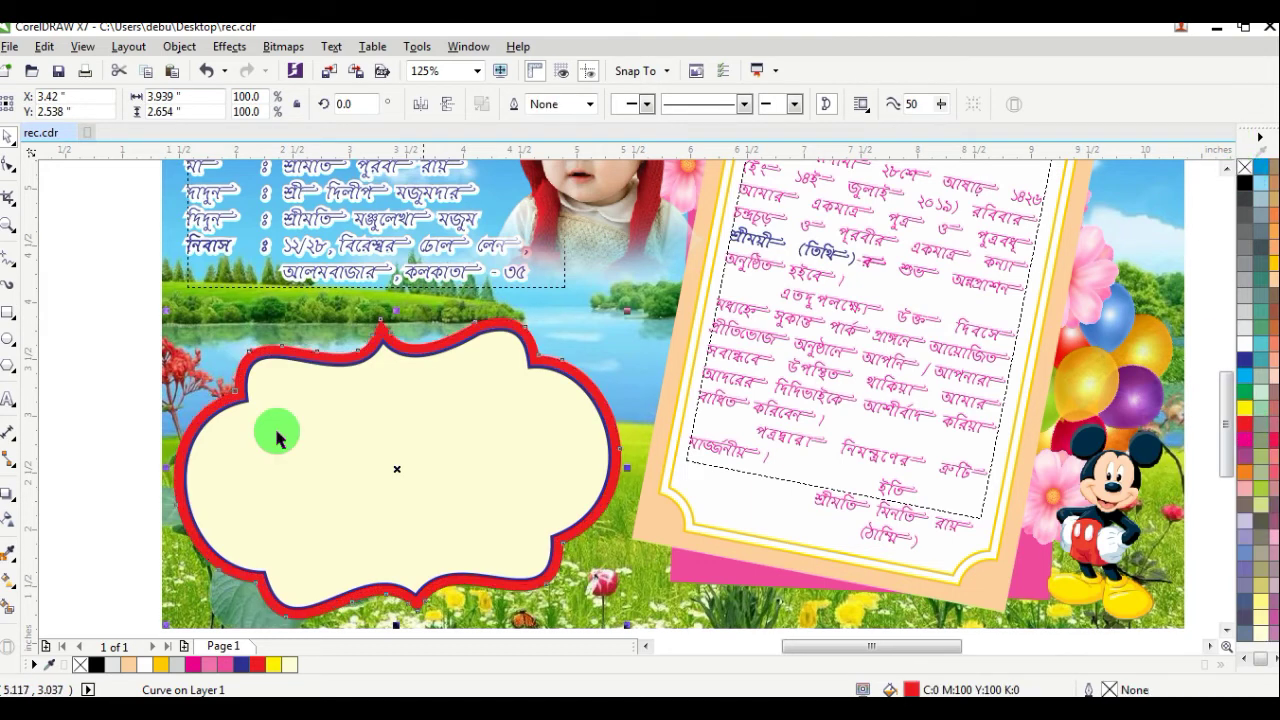
Group the cream inner curve and the red outer curve of the decorative frame.
drag(106, 286, 654, 598)
right_click(491, 450)
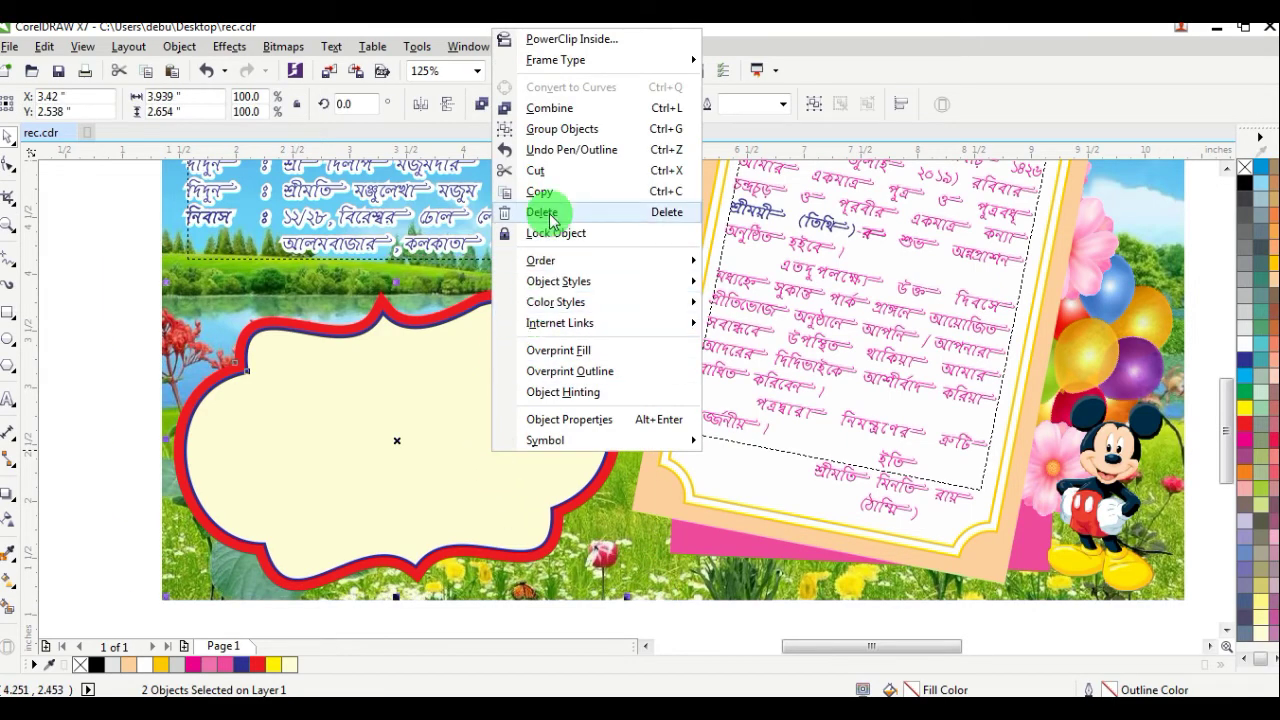
click(551, 130)
click(63, 322)
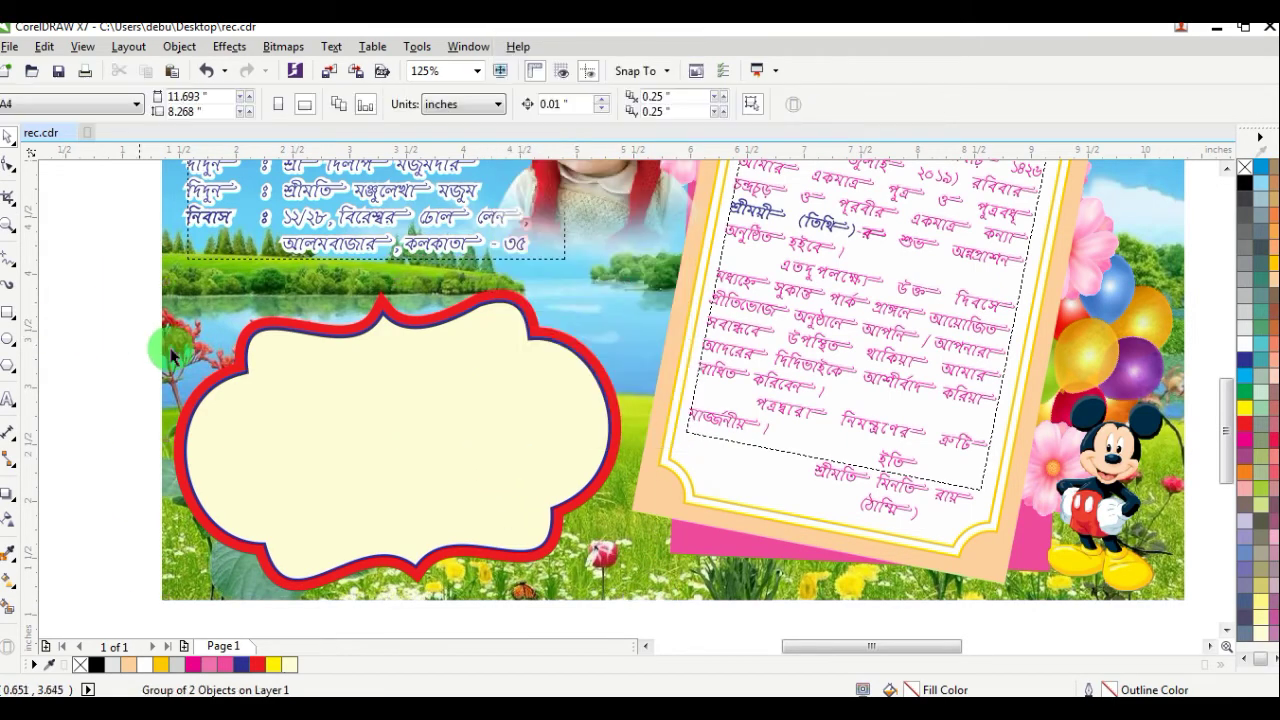
Bring the event-schedule text from outside the page into the cream frame and centre it there.
scroll(846, 509, down, 4)
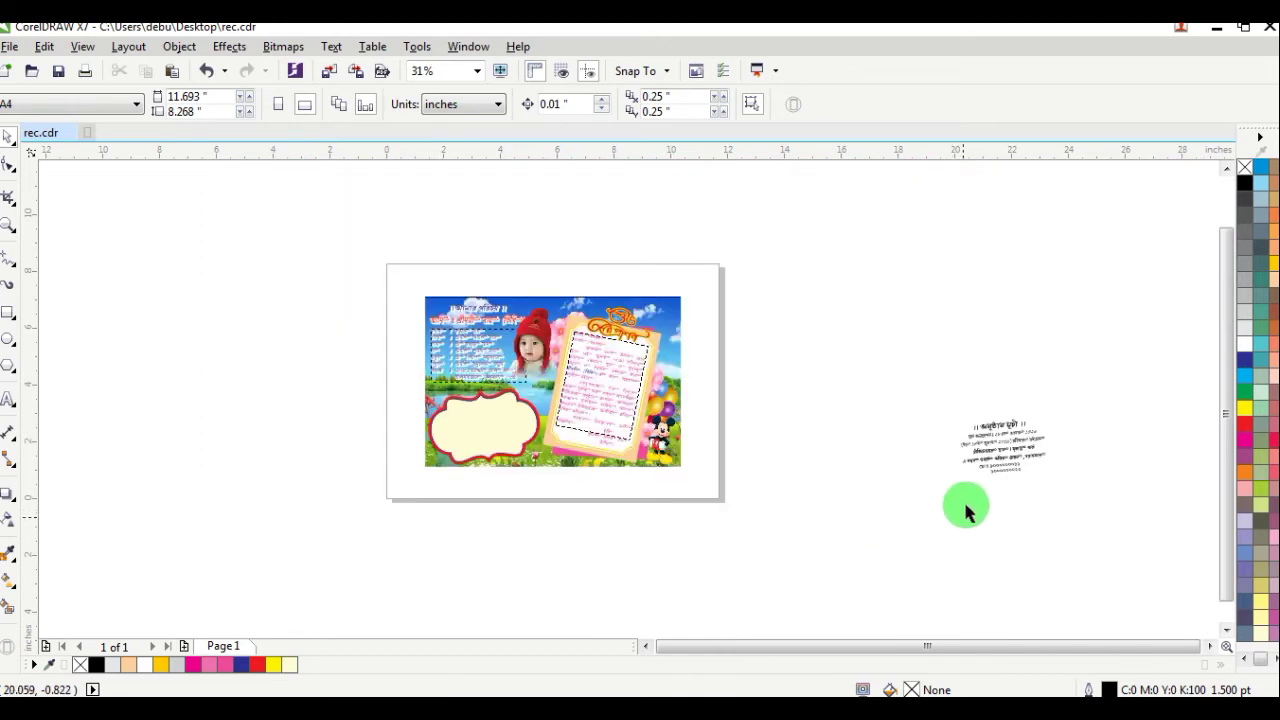
drag(987, 474, 481, 427)
scroll(483, 426, up, 4)
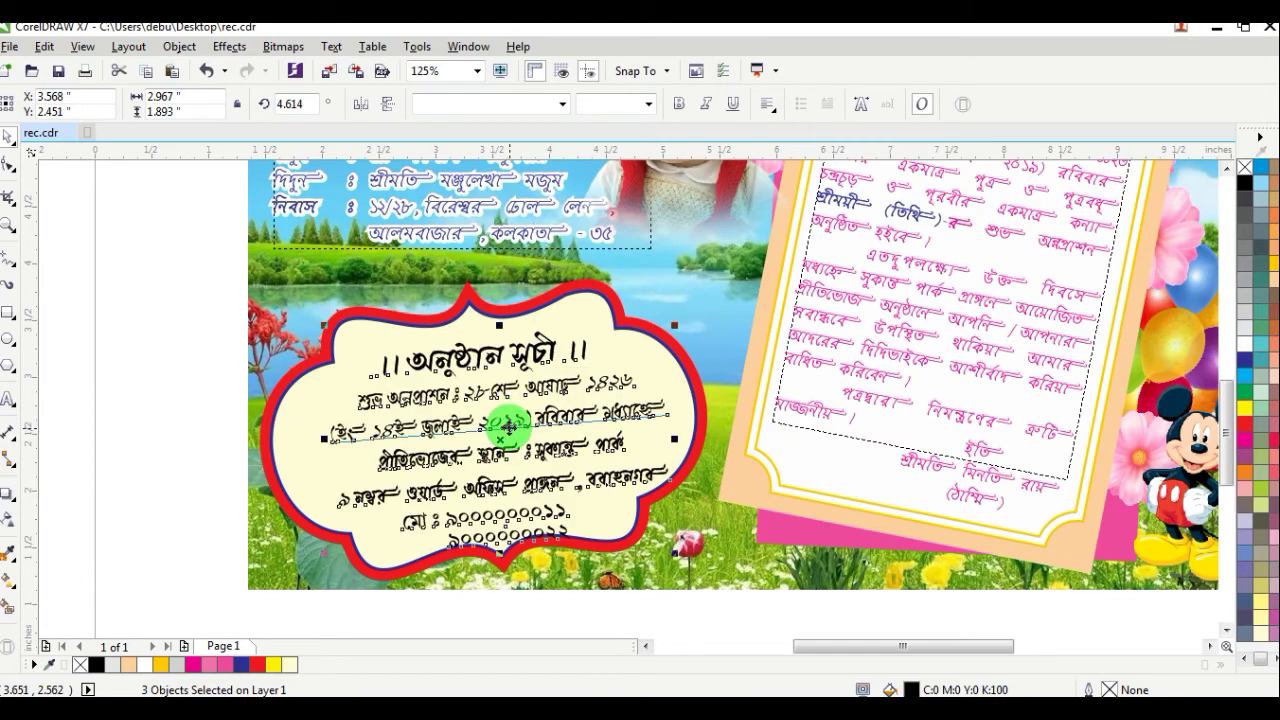
drag(505, 428, 530, 422)
click(68, 400)
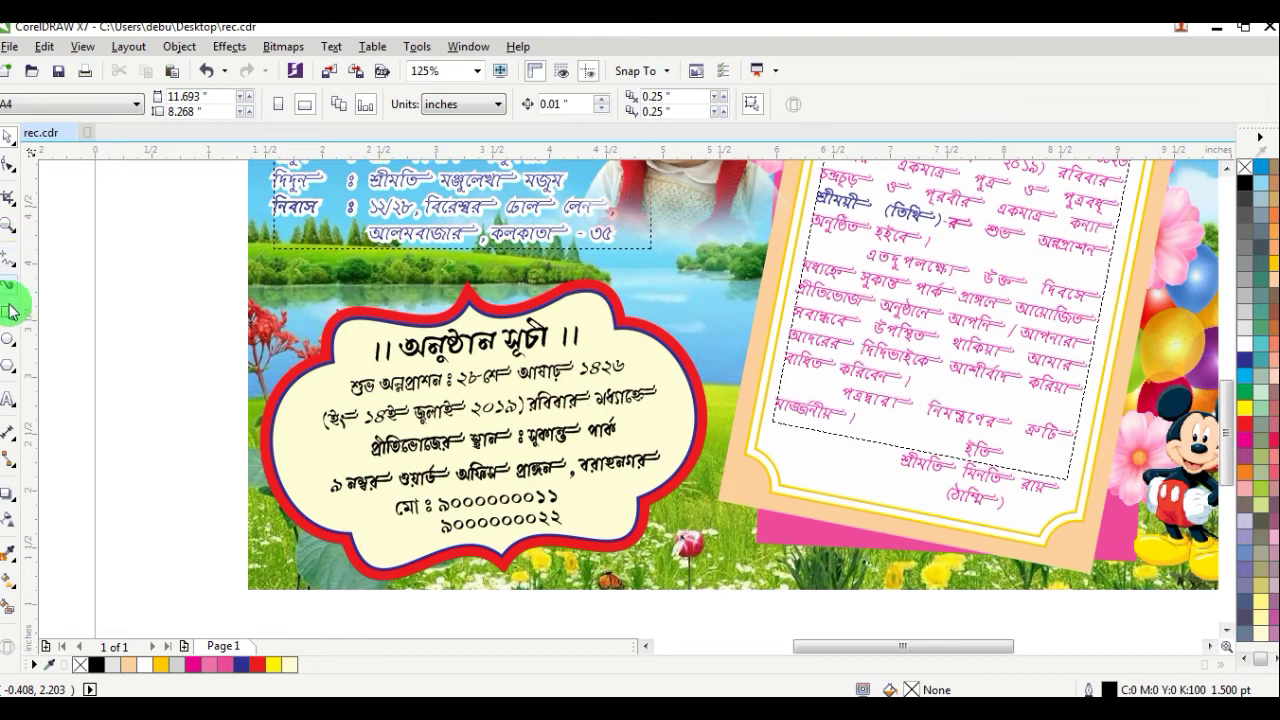
Recolour the heading "।। অনুষ্ঠান সূচী ।।" in the frame red (C0 M100 Y100 K0).
click(10, 402)
click(368, 345)
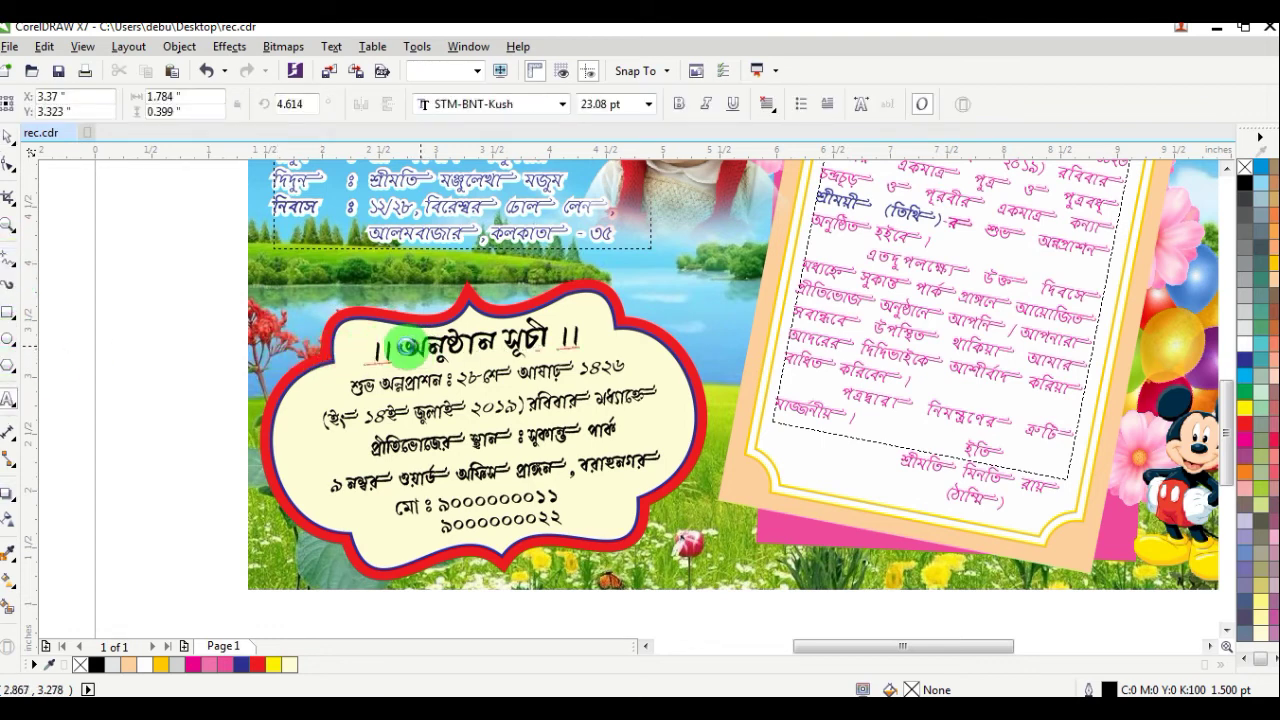
drag(368, 345, 585, 345)
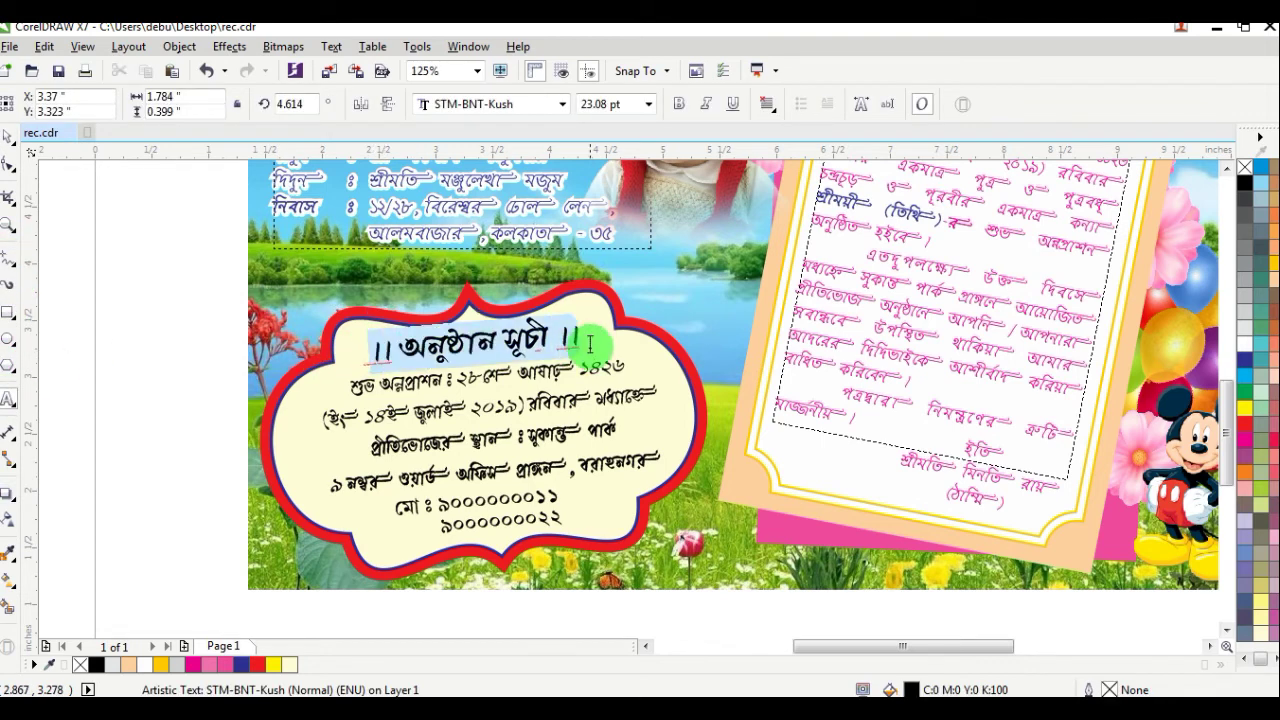
click(1248, 428)
Recolour the feast venue line and the "শুভ অন্নপ্রাশন :" label in the schedule text red (C0 M100 Y100 K0).
click(433, 440)
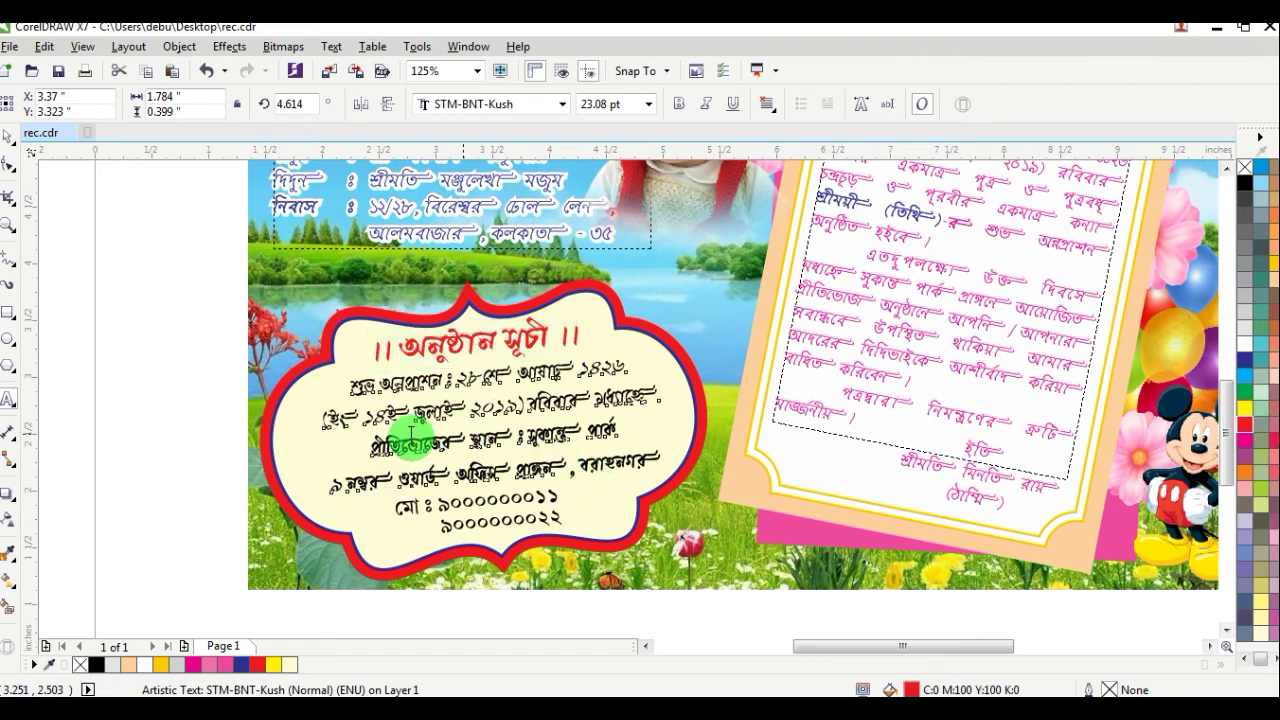
drag(369, 437, 625, 430)
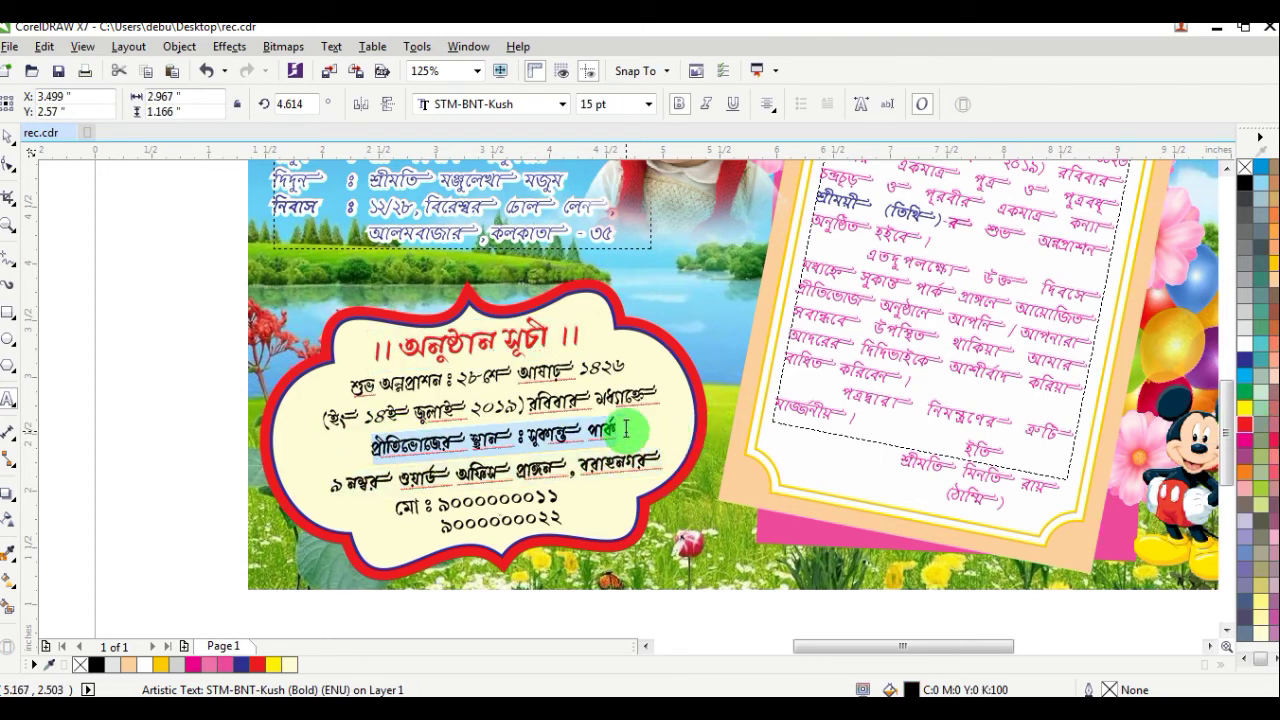
click(1248, 428)
click(452, 378)
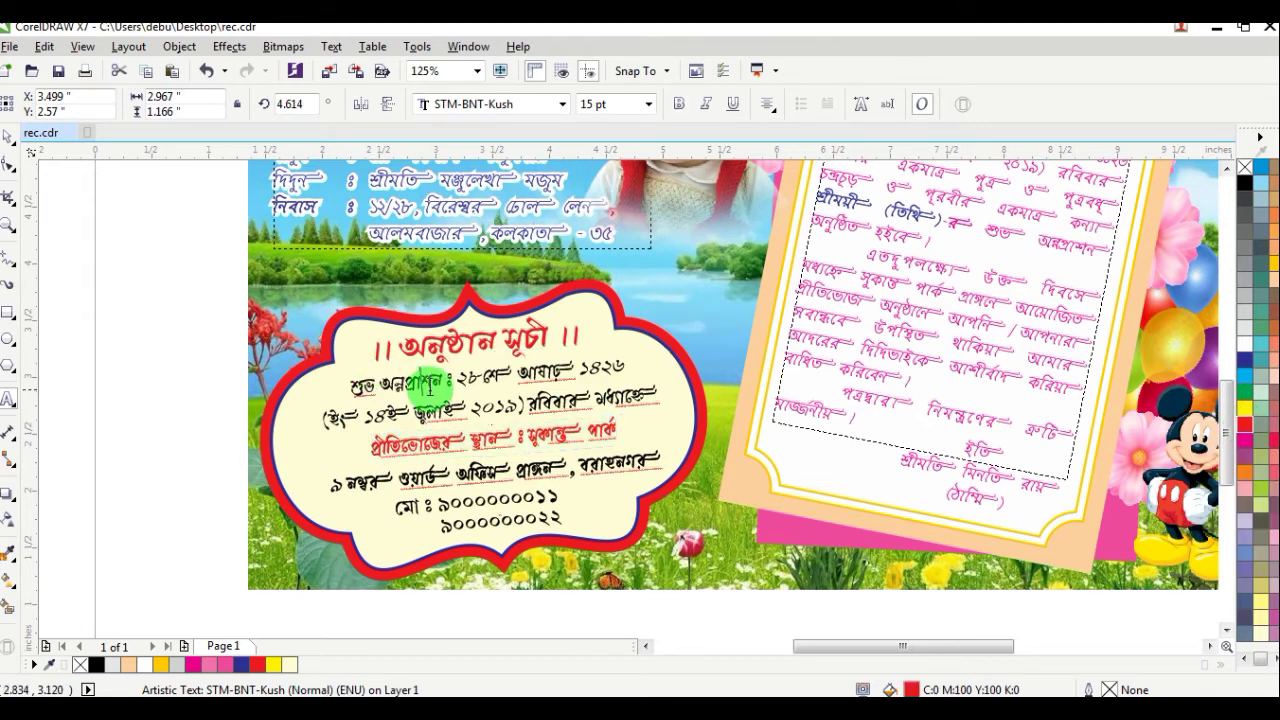
drag(452, 378, 352, 382)
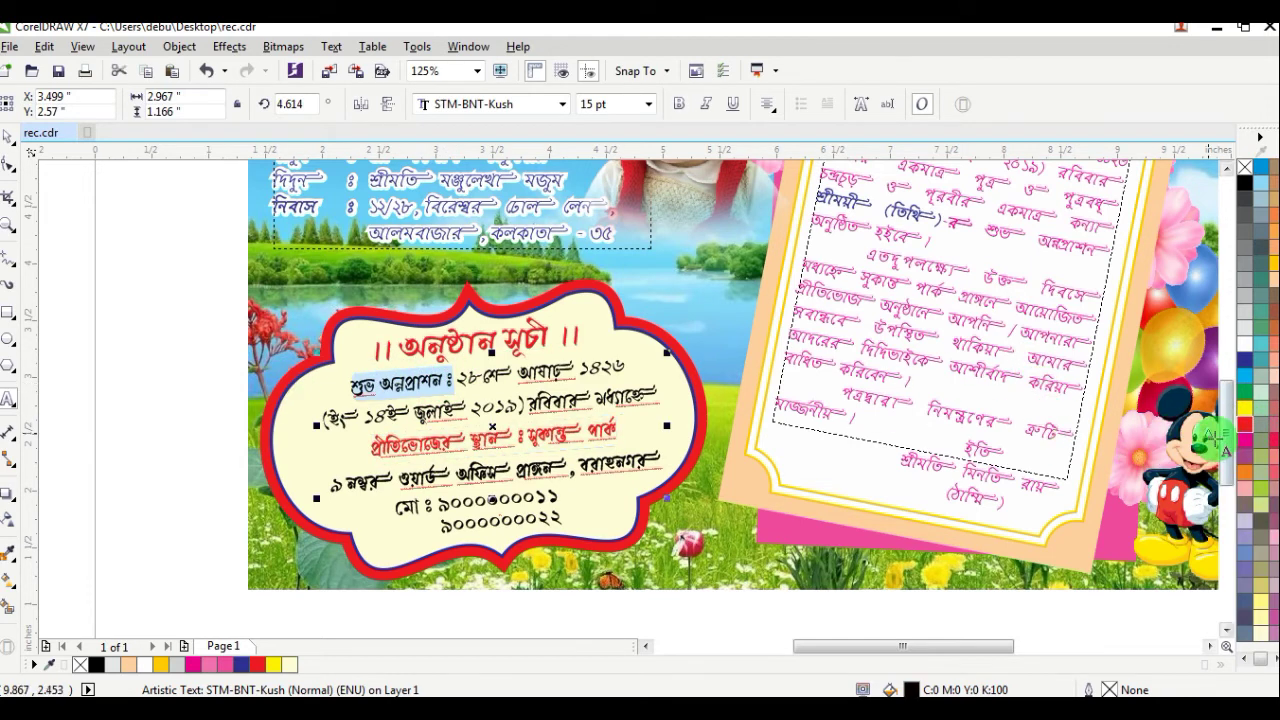
click(1246, 430)
click(438, 498)
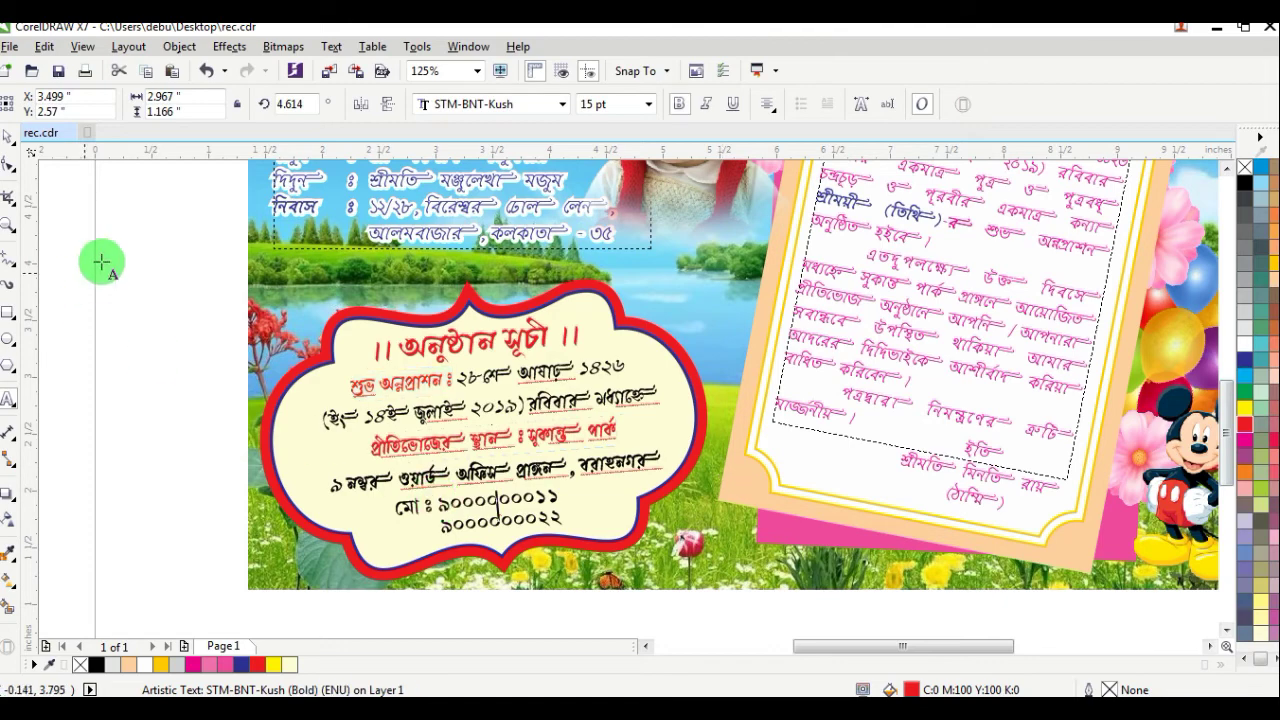
Recolour the Bengali date and the bracketed date line beneath it in the schedule text dark blue (C100 M100 Y0 K0).
scroll(130, 330, up, 1)
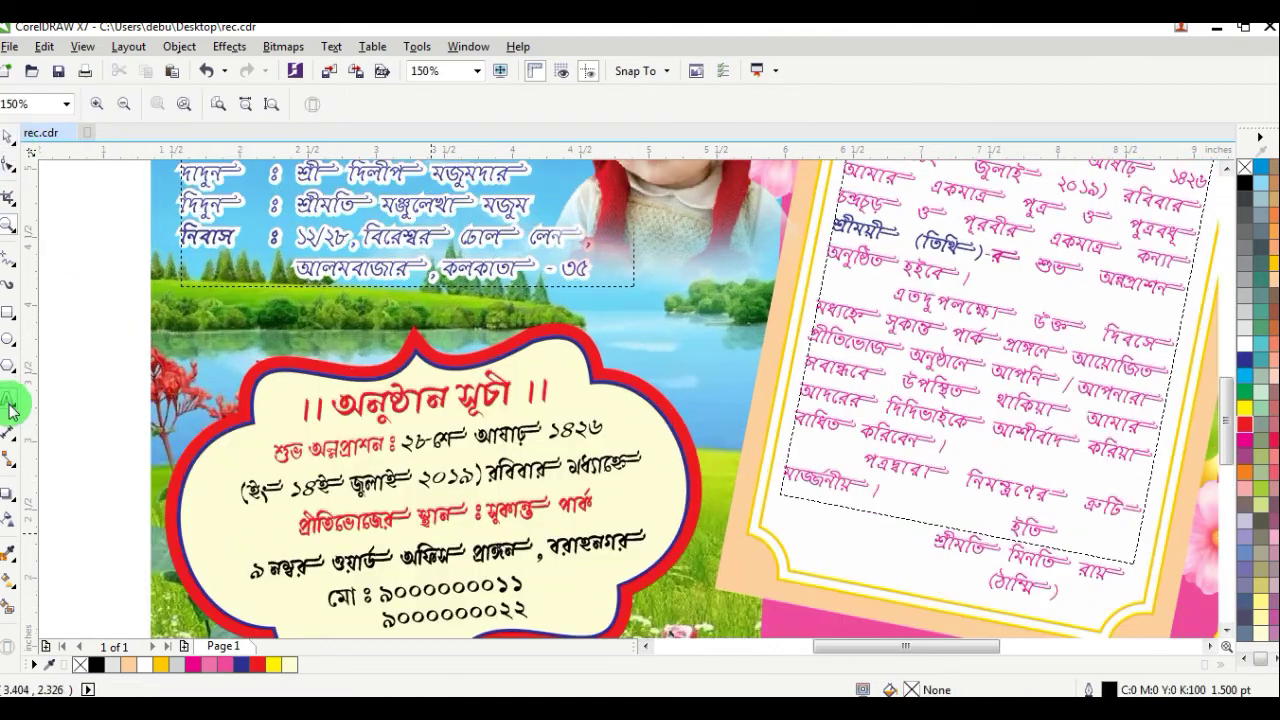
click(8, 398)
drag(405, 443, 605, 425)
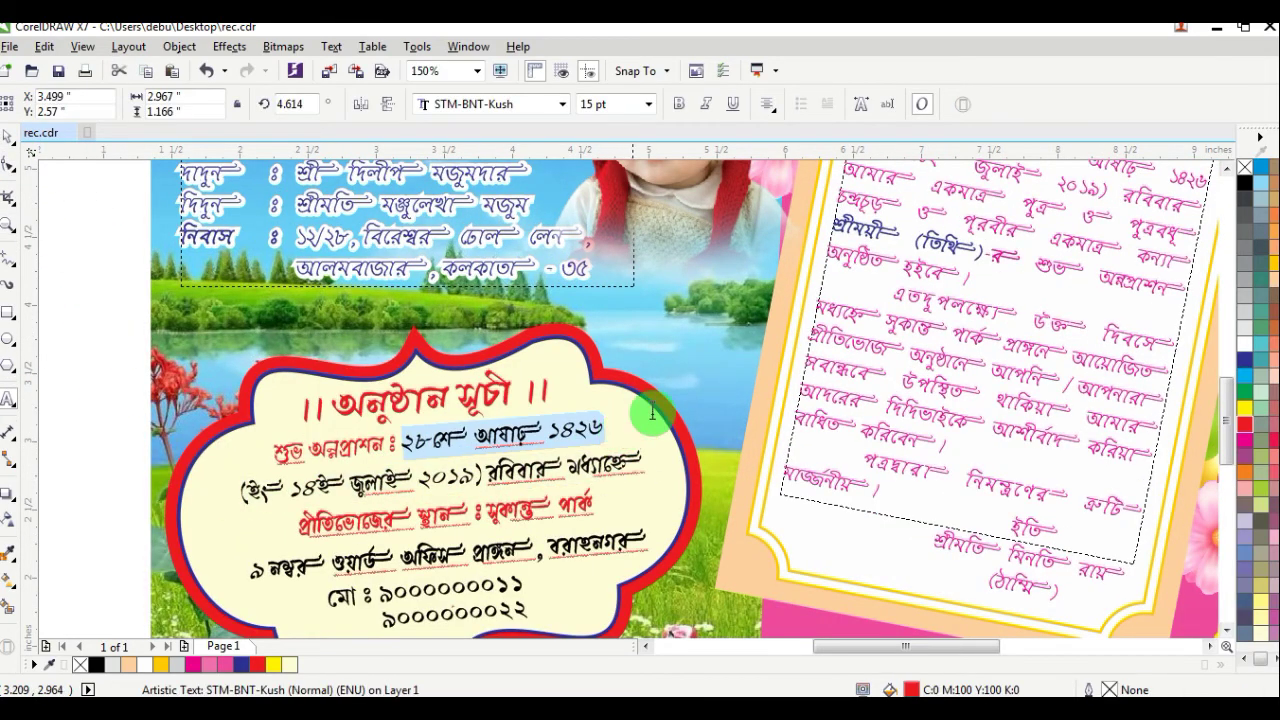
click(1245, 358)
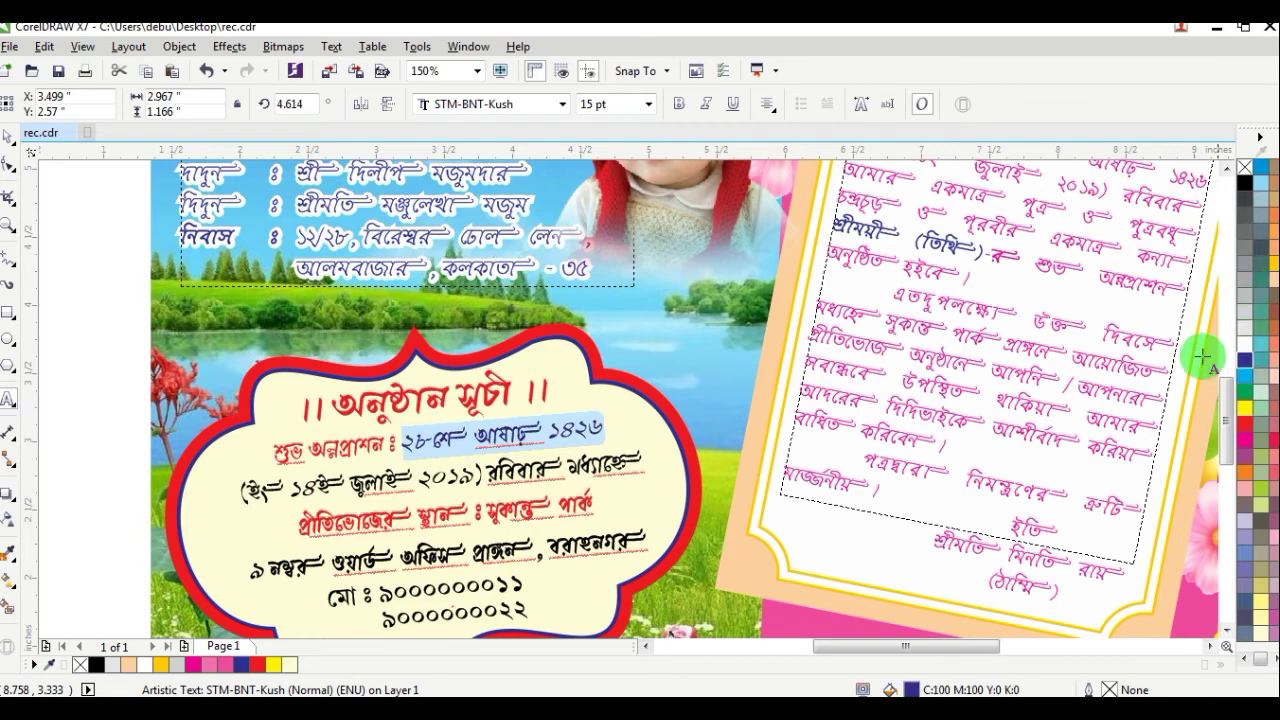
click(298, 486)
drag(242, 490, 648, 466)
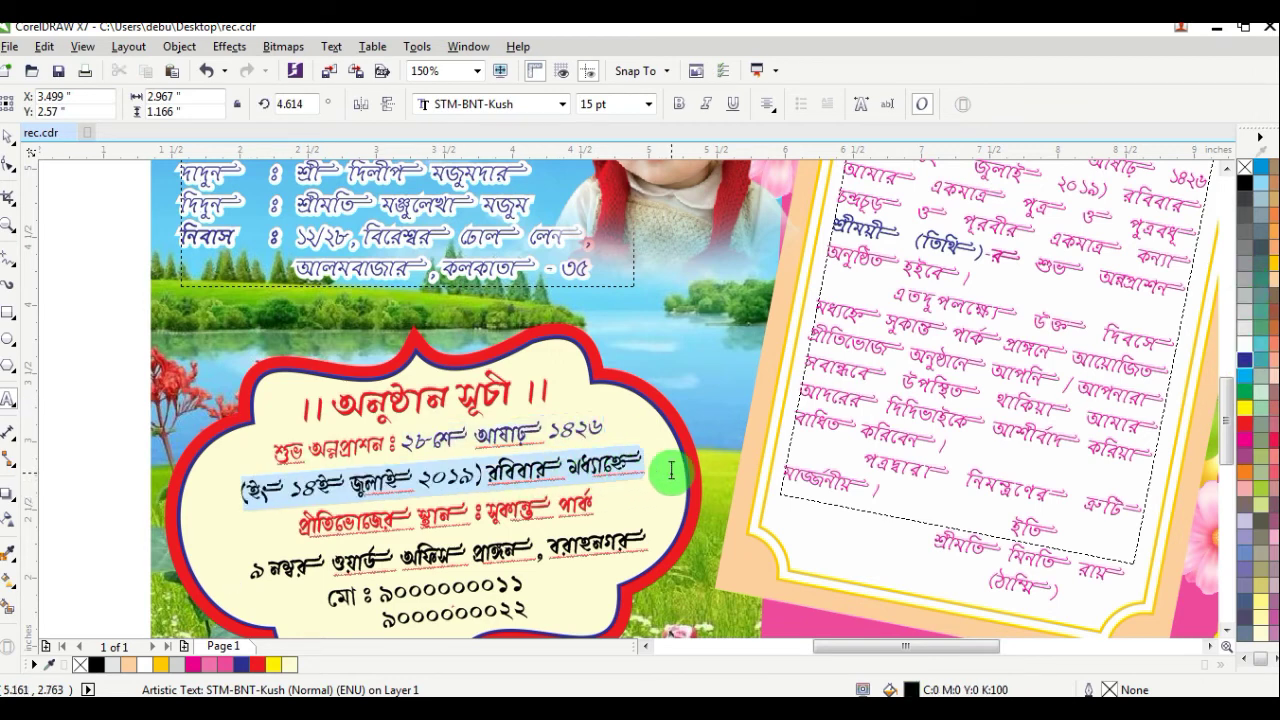
click(1245, 360)
Recolour the whole address line below the venue in the schedule text dark blue (C100 M100 Y0 K0).
click(443, 551)
drag(243, 566, 542, 617)
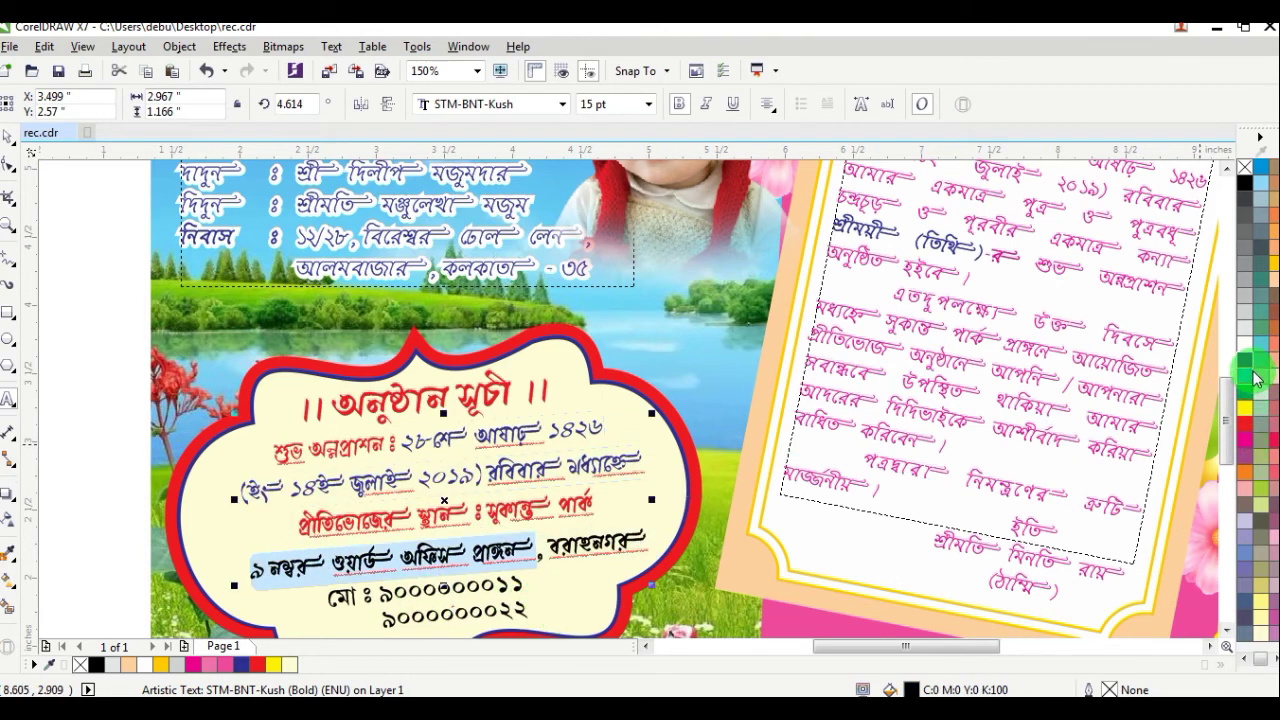
click(466, 590)
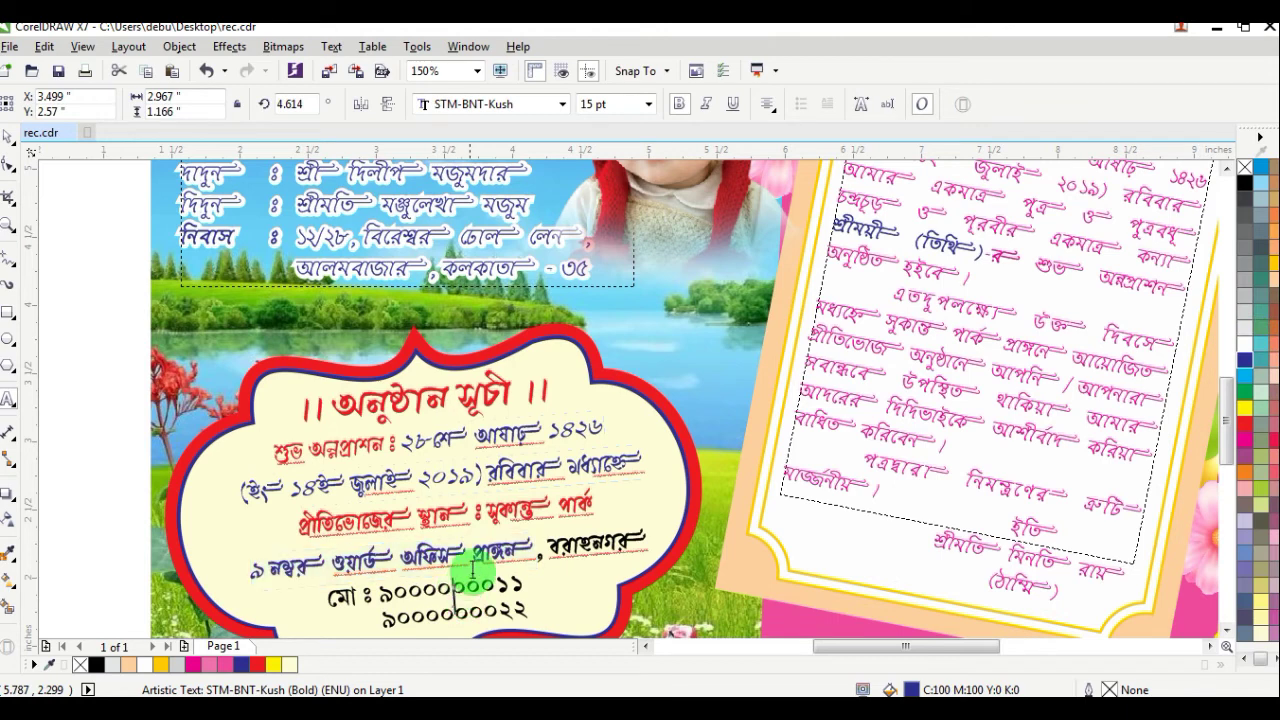
key(ctrl+a)
click(484, 558)
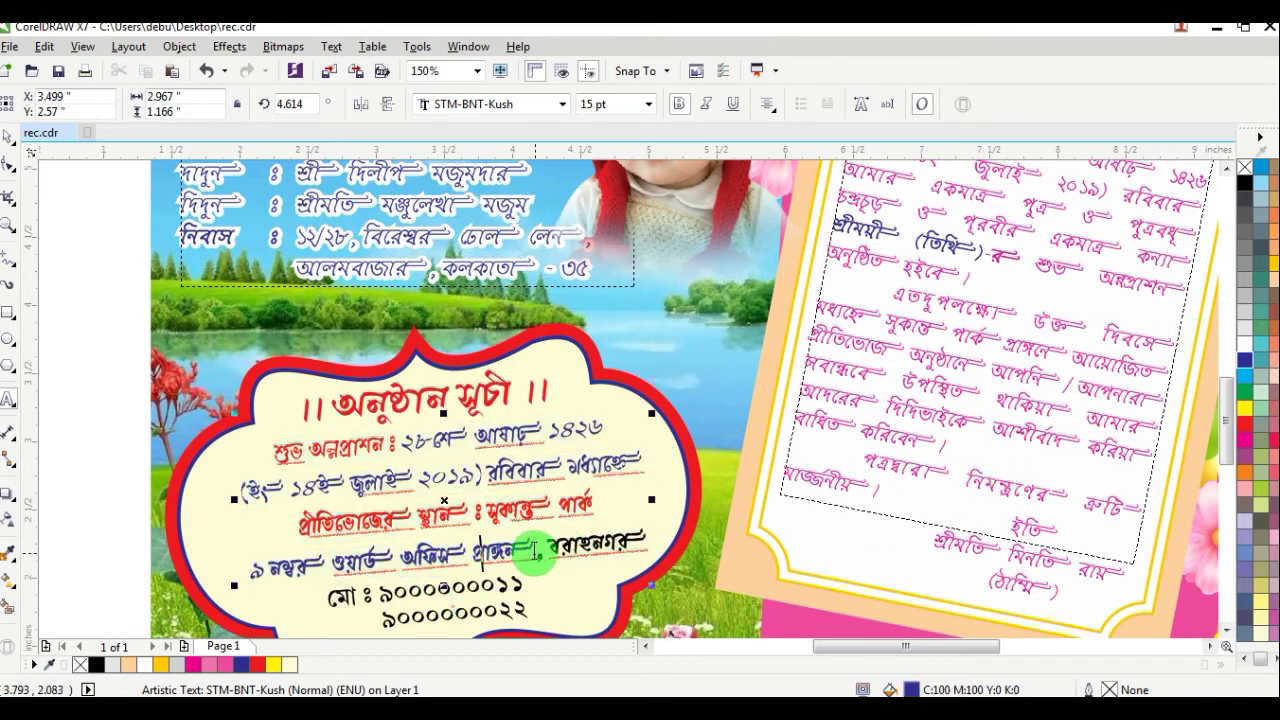
drag(537, 556, 648, 542)
click(1236, 362)
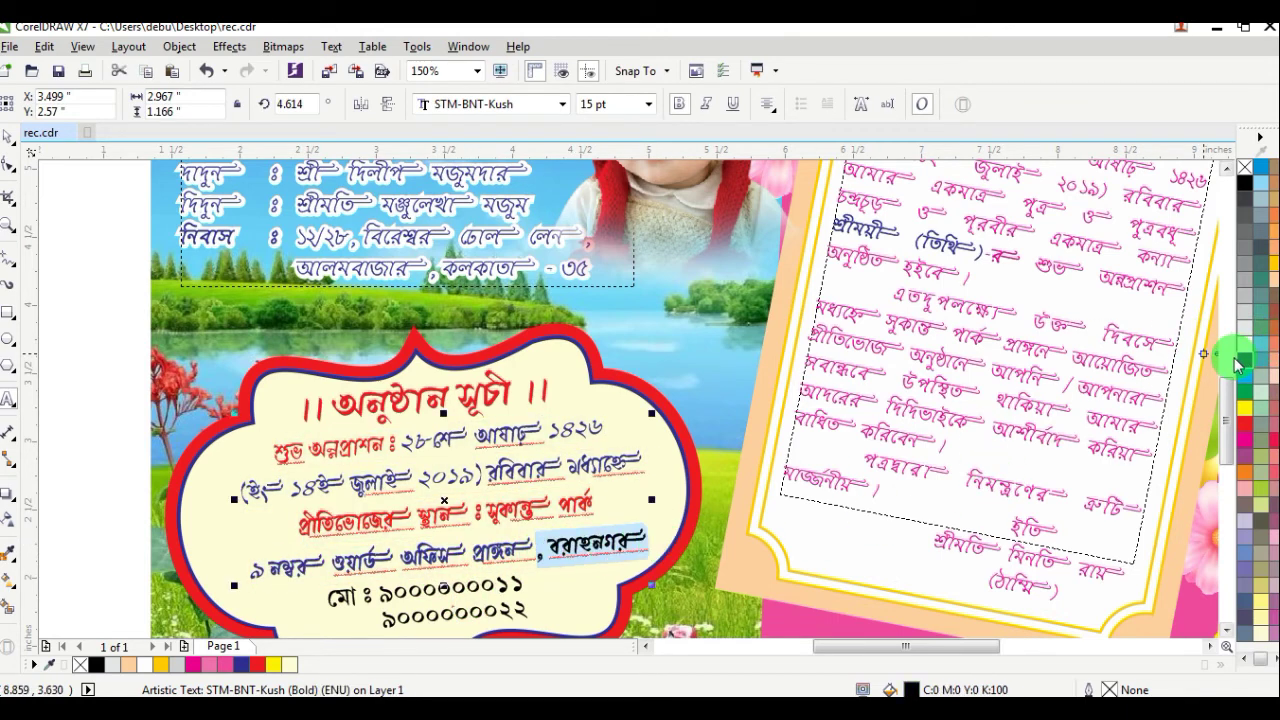
click(471, 583)
key(ctrl+a)
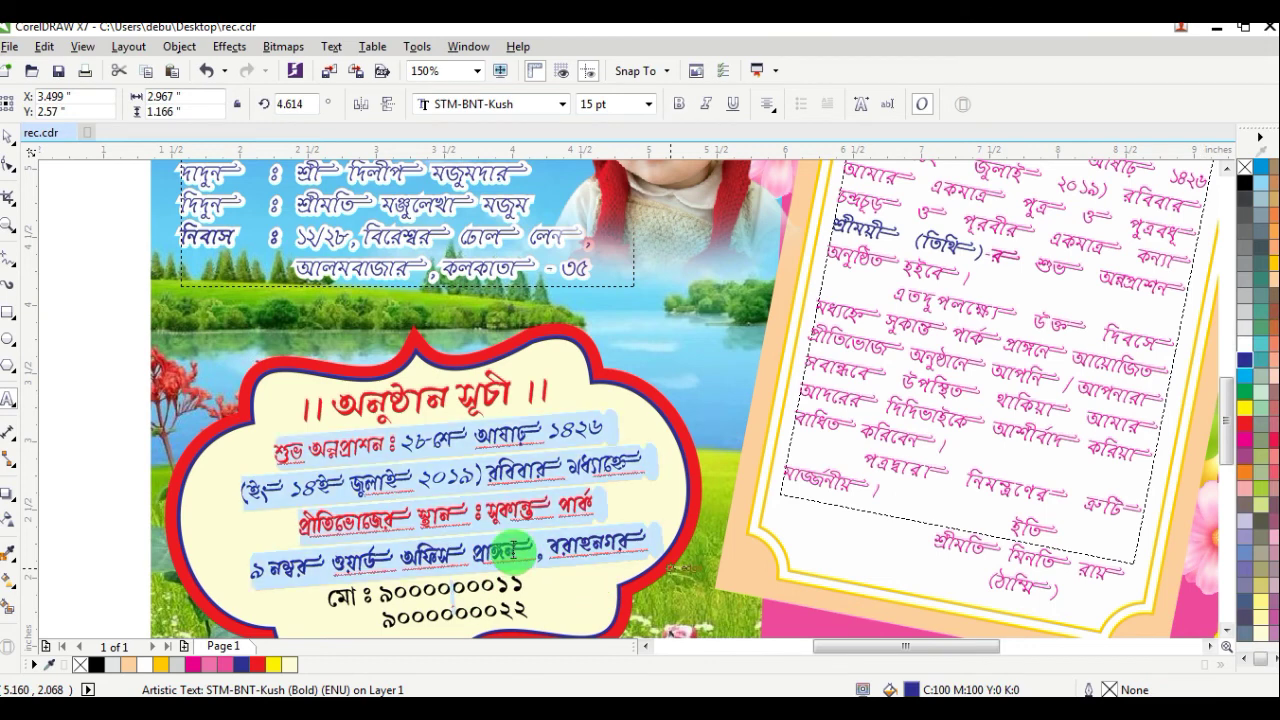
click(506, 608)
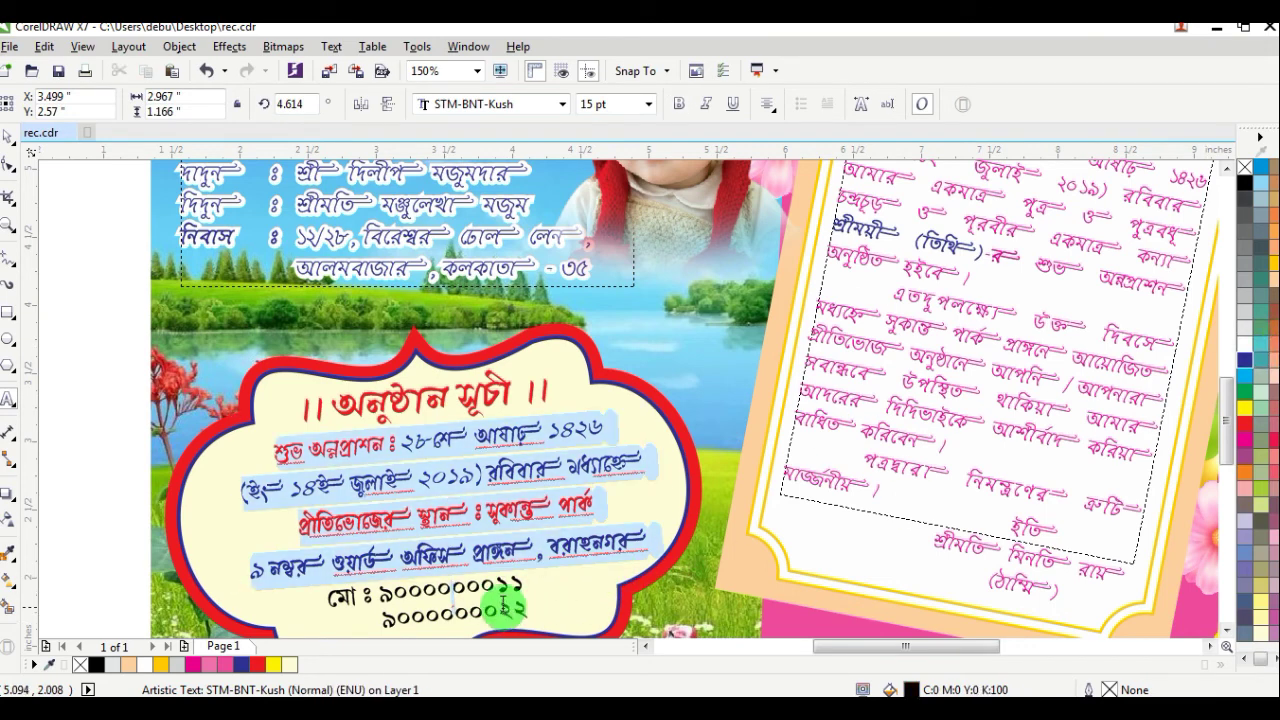
click(345, 600)
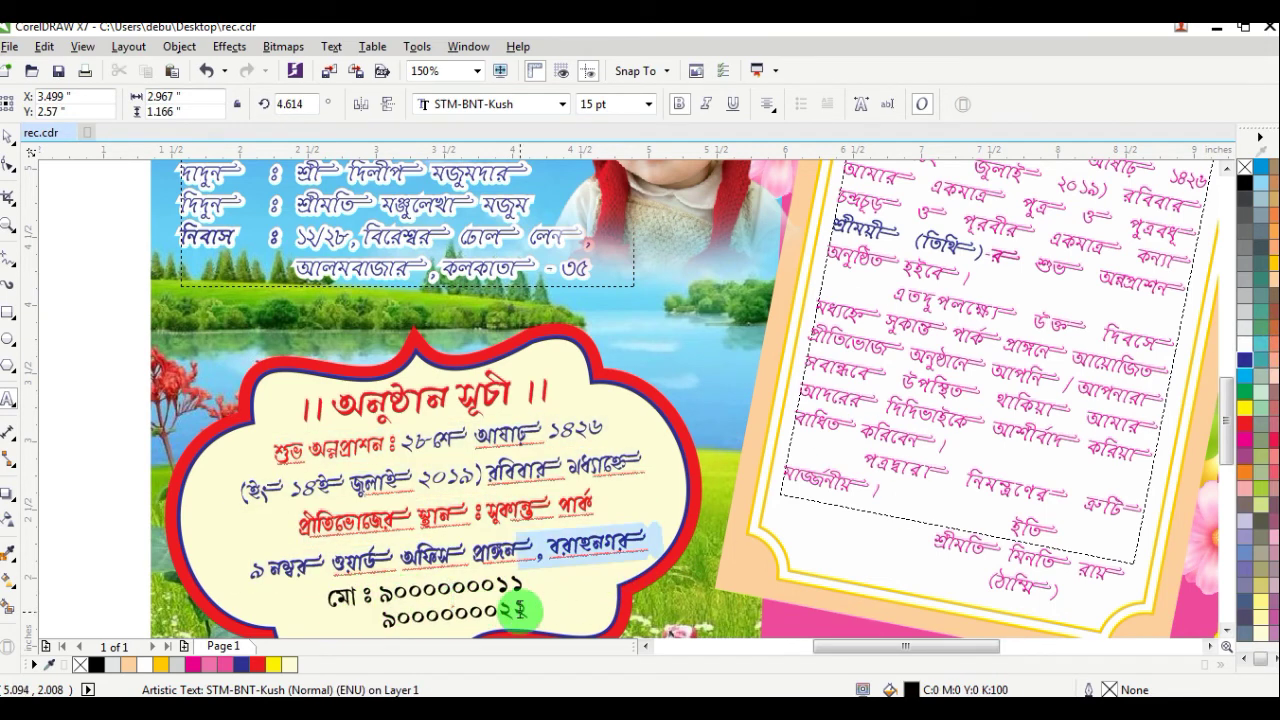
Recolour the two-line mobile number text at the foot of the schedule frame dark blue (C100 M100 Y0 K0).
click(10, 135)
click(49, 234)
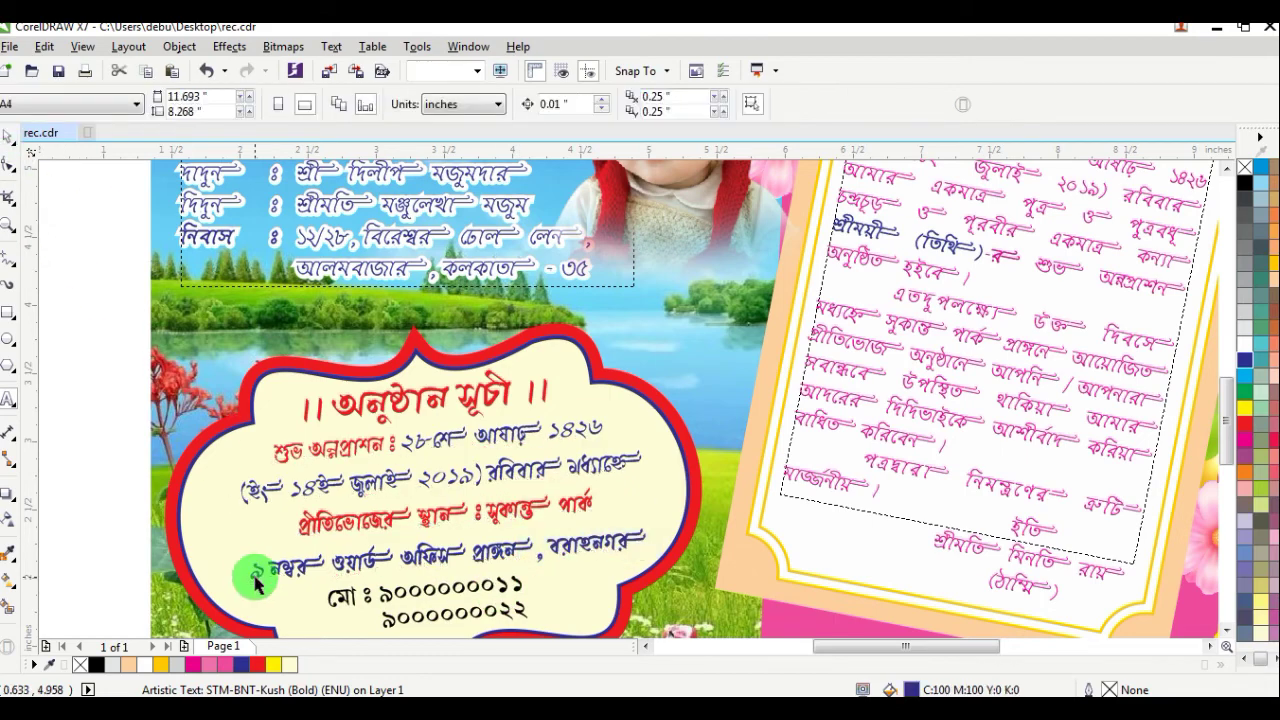
click(385, 598)
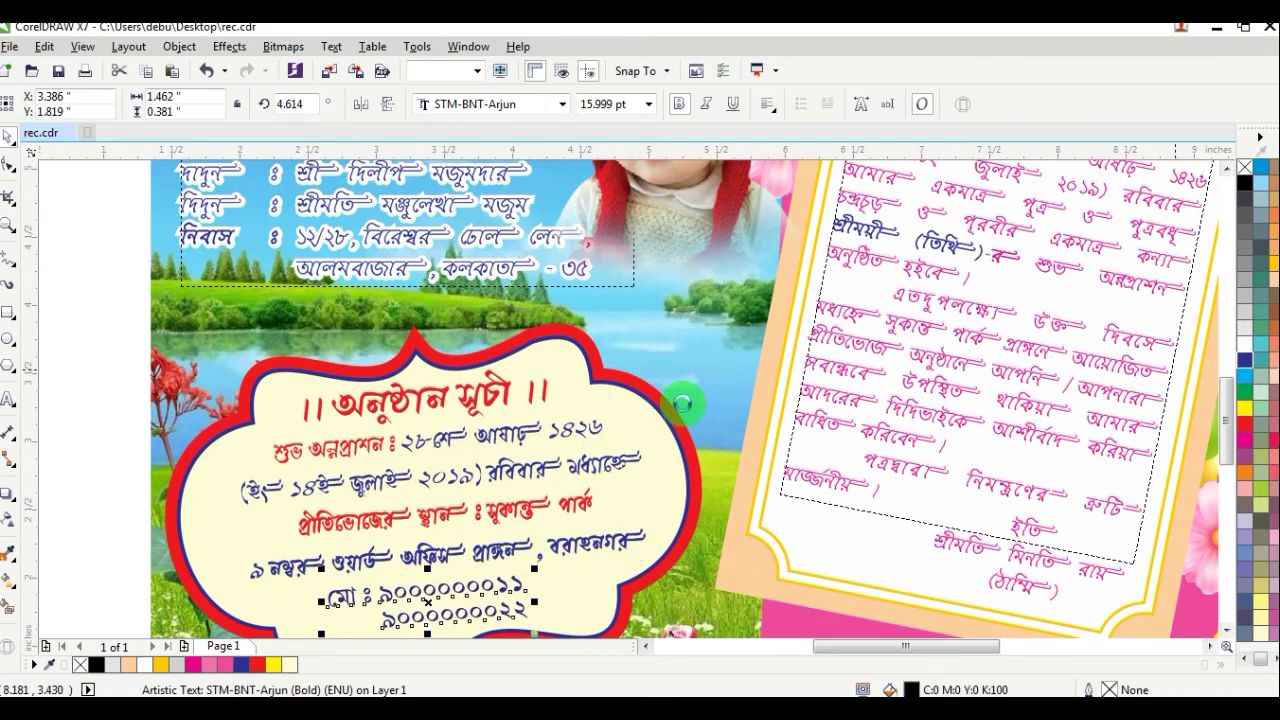
Select both stacked text objects of the red name line beneath the heading "।। আমার পরিচয় ।।".
scroll(437, 470, down, 3)
scroll(506, 367, down, 2)
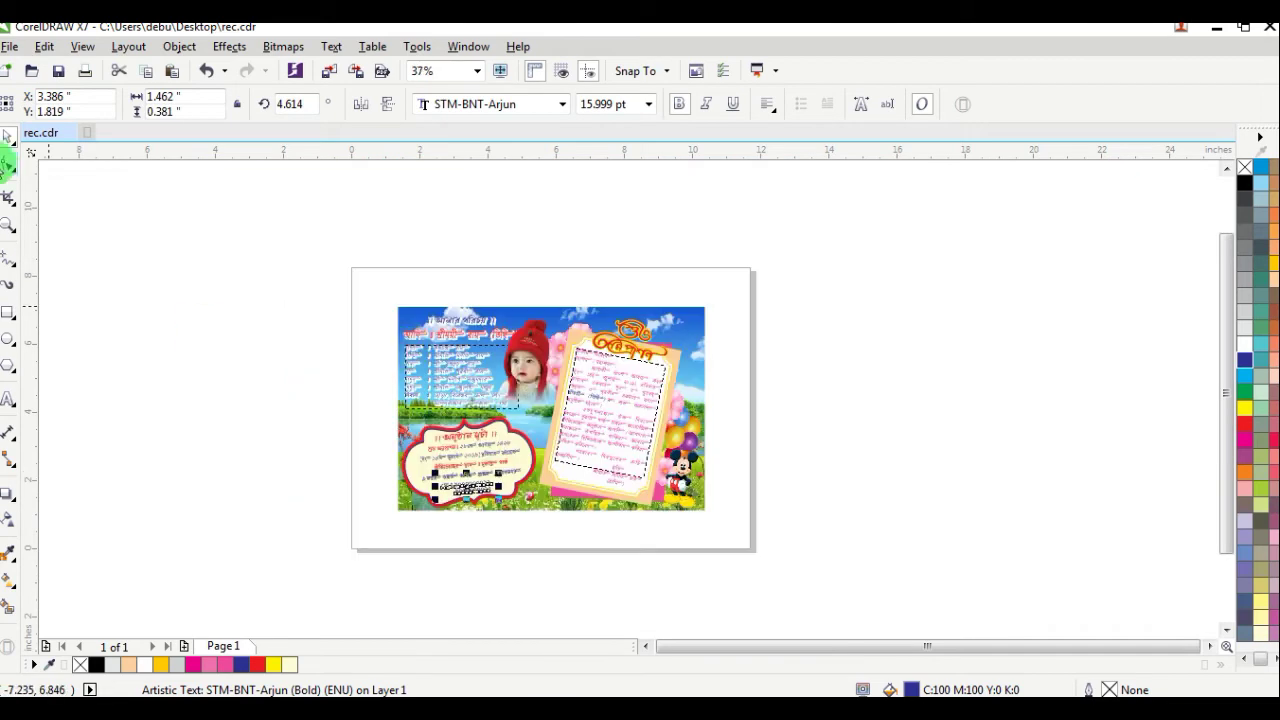
click(10, 228)
drag(393, 305, 709, 494)
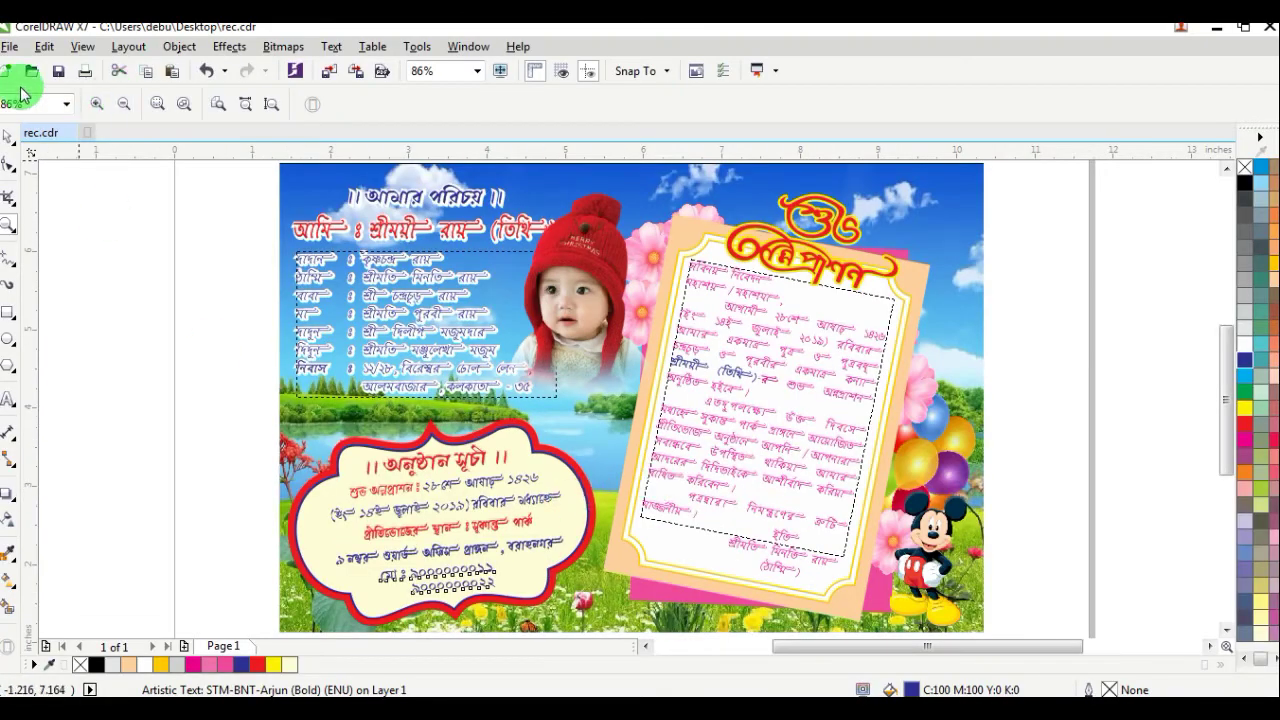
click(7, 137)
drag(229, 200, 557, 240)
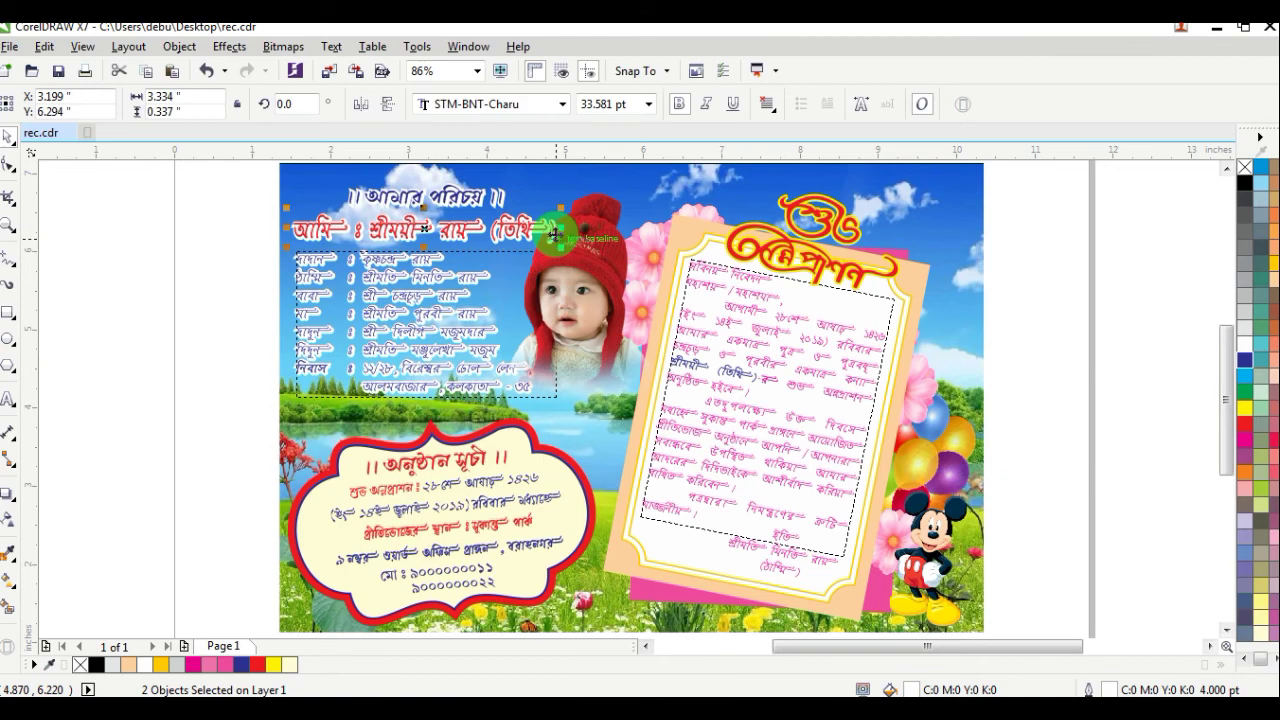